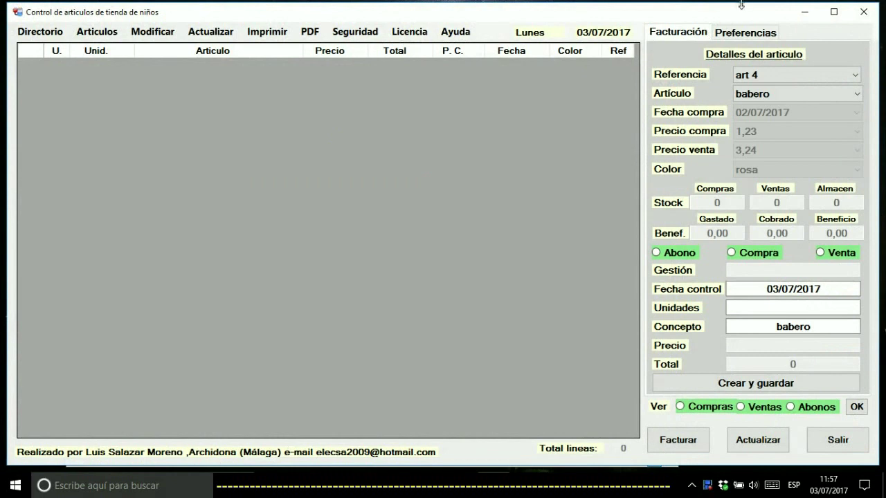
Show the Preferencias tab with the shared Dropbox folder path selected, then restore the window
{"action": "left_click", "coordinate": [744, 32]}
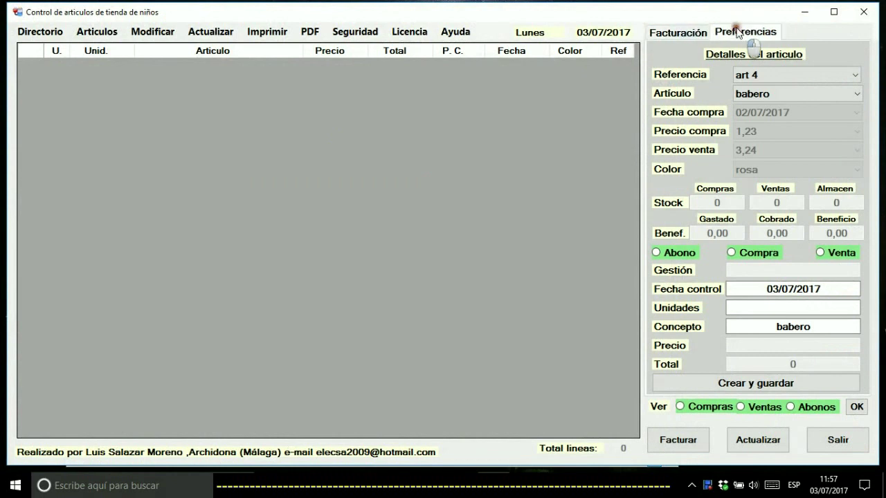
{"action": "left_click", "coordinate": [666, 137]}
{"action": "left_click_drag", "start_coordinate": [668, 139], "coordinate": [846, 139]}
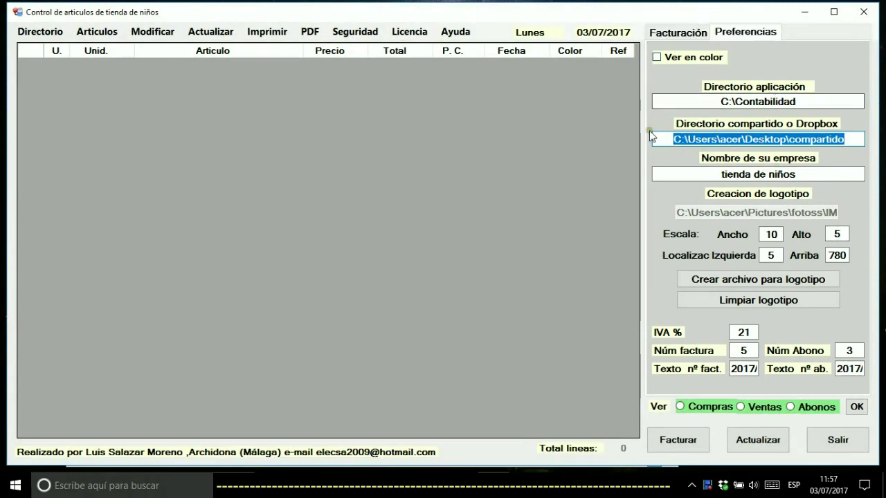
{"action": "left_click_drag", "start_coordinate": [667, 139], "coordinate": [839, 142]}
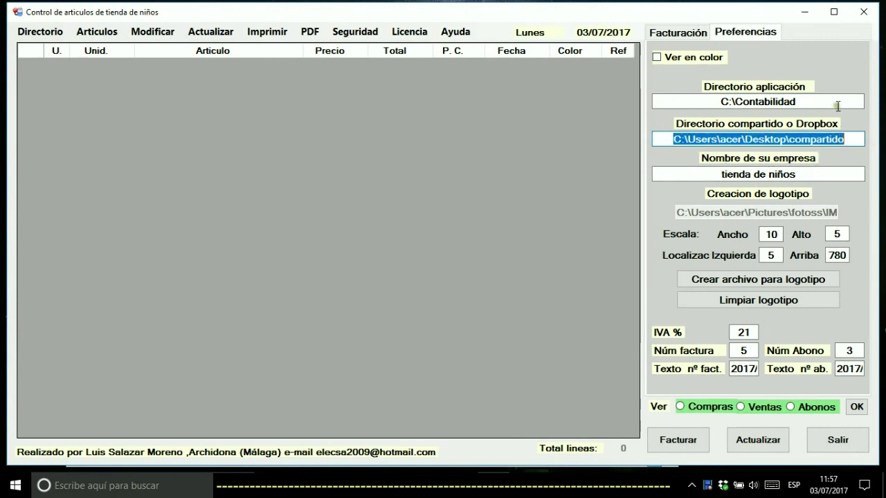
{"action": "left_click_drag", "start_coordinate": [767, 12], "coordinate": [718, 292]}
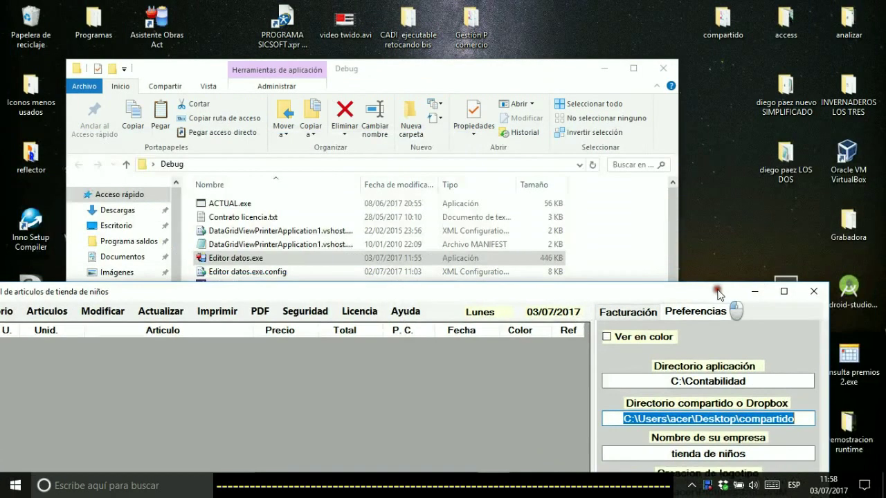
Confirm the desktop compartido folder holds identificar.accdb and Usuarios.accdb, then return the app to full height
{"action": "left_click", "coordinate": [663, 68]}
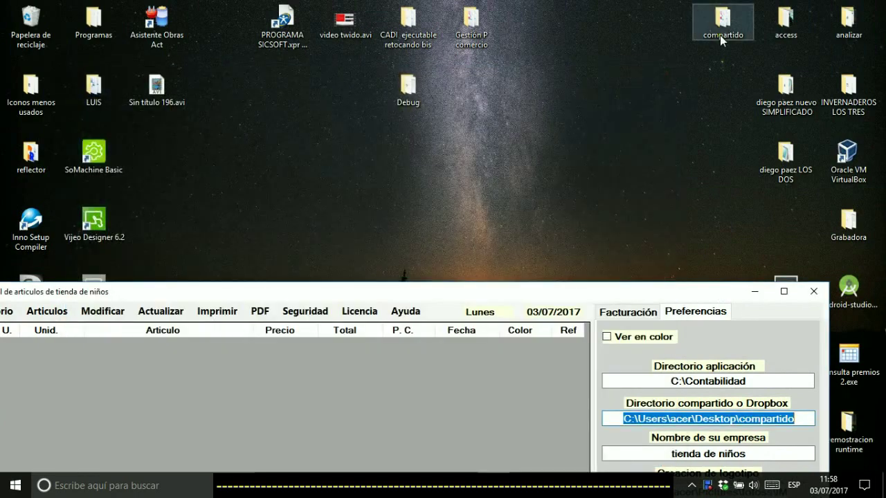
{"action": "double_click", "coordinate": [720, 35]}
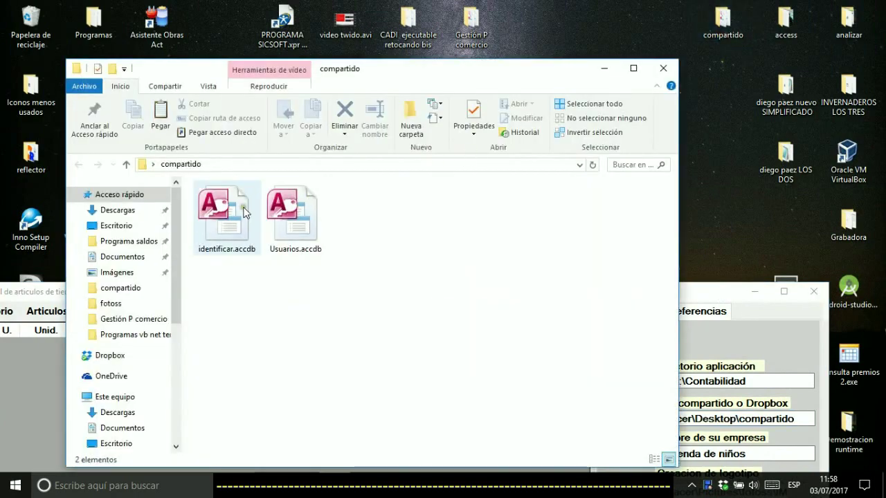
{"action": "left_click", "coordinate": [663, 69]}
{"action": "left_click_drag", "start_coordinate": [506, 284], "coordinate": [553, 21]}
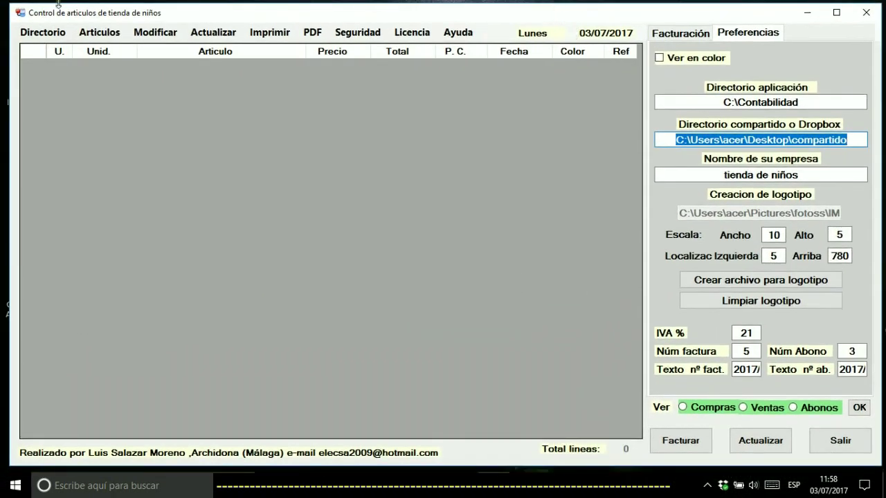
In Crear articulos, enter sandalita, colour rojo, purchase price 12, sale price 15 and stock 44
{"action": "left_click", "coordinate": [90, 33]}
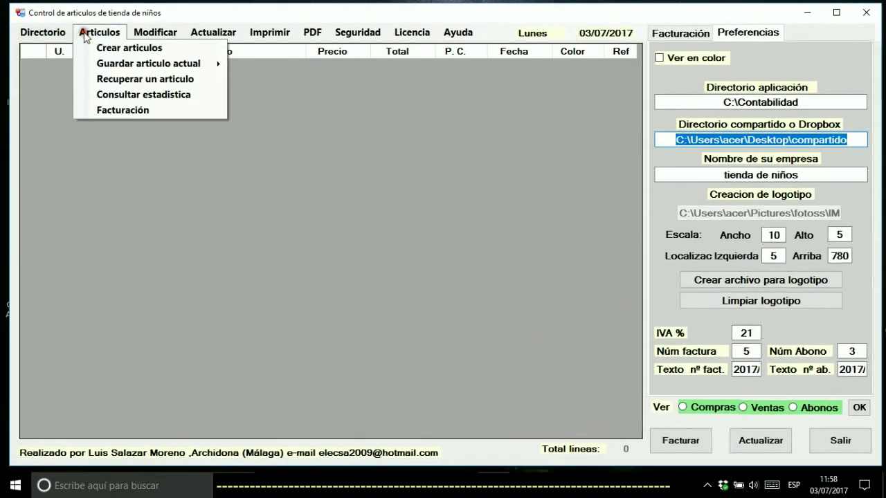
{"action": "left_click", "coordinate": [120, 48]}
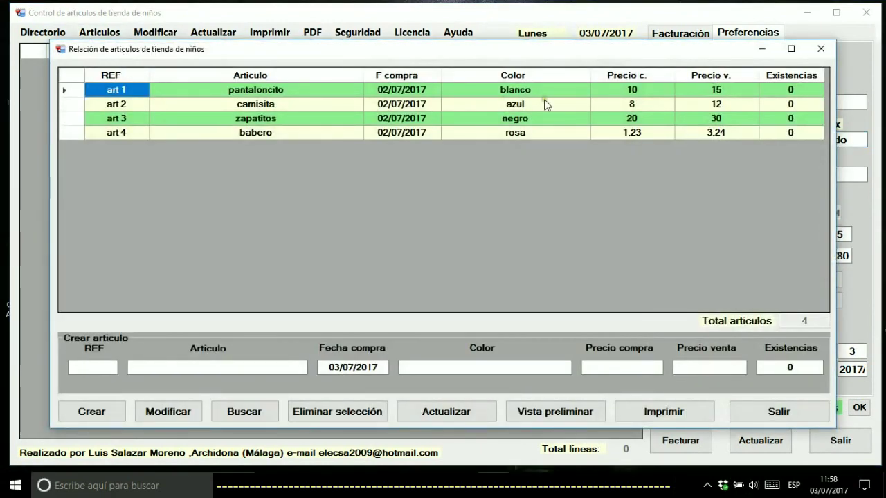
{"action": "left_click", "coordinate": [93, 368]}
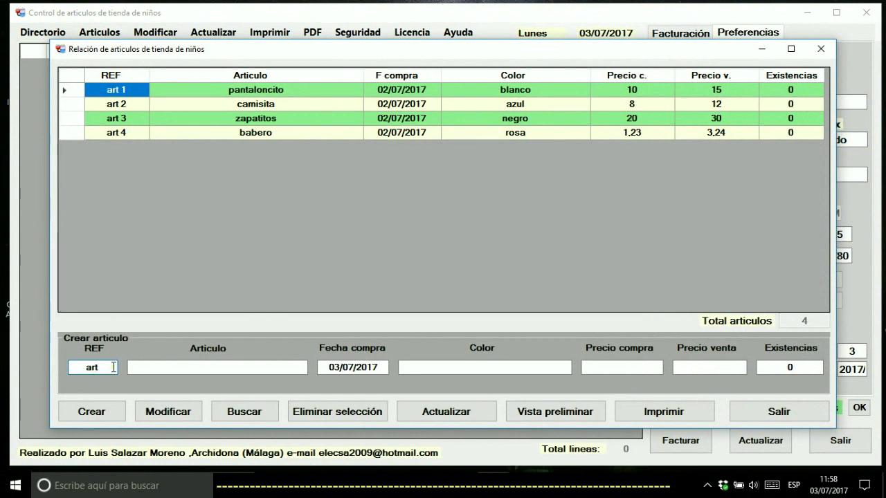
{"action": "left_click", "coordinate": [159, 368]}
{"action": "type", "text": "sandalita"}
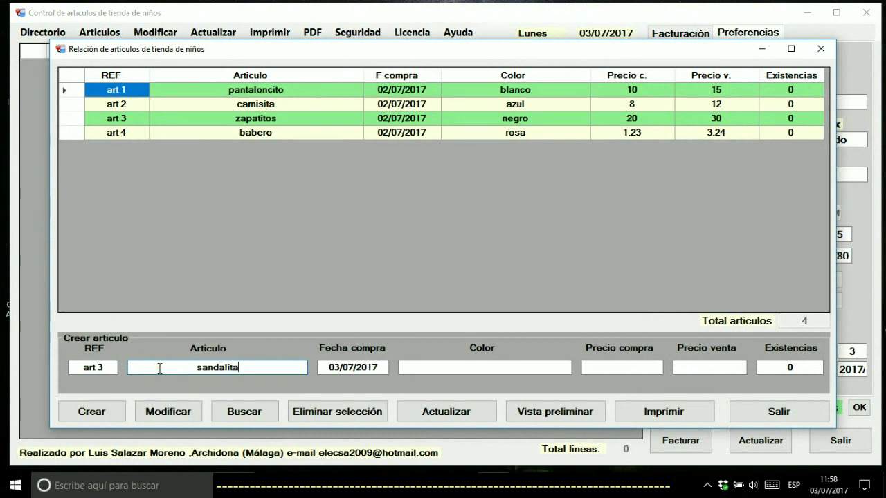
{"action": "left_click", "coordinate": [428, 367]}
{"action": "type", "text": "rojo"}
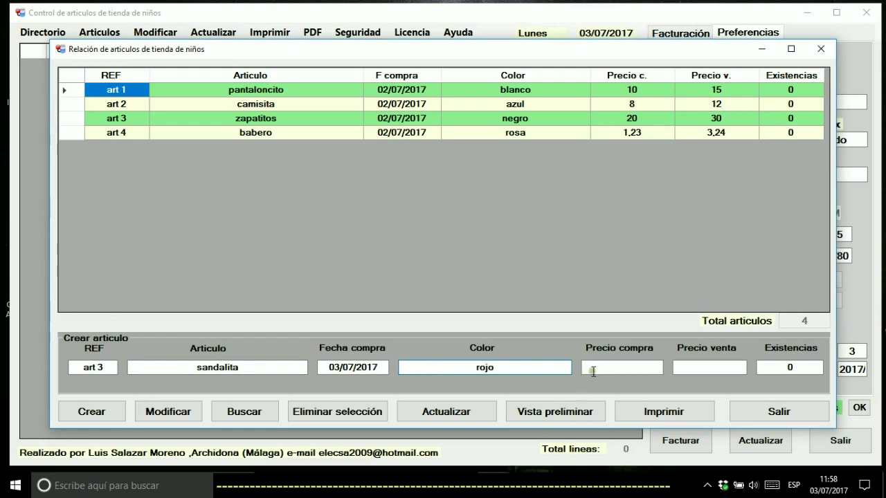
{"action": "left_click", "coordinate": [602, 366]}
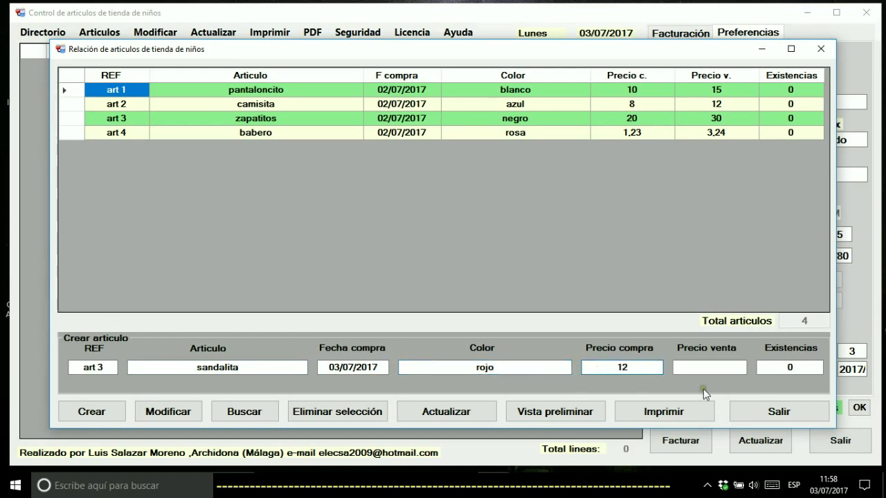
{"action": "left_click", "coordinate": [685, 367]}
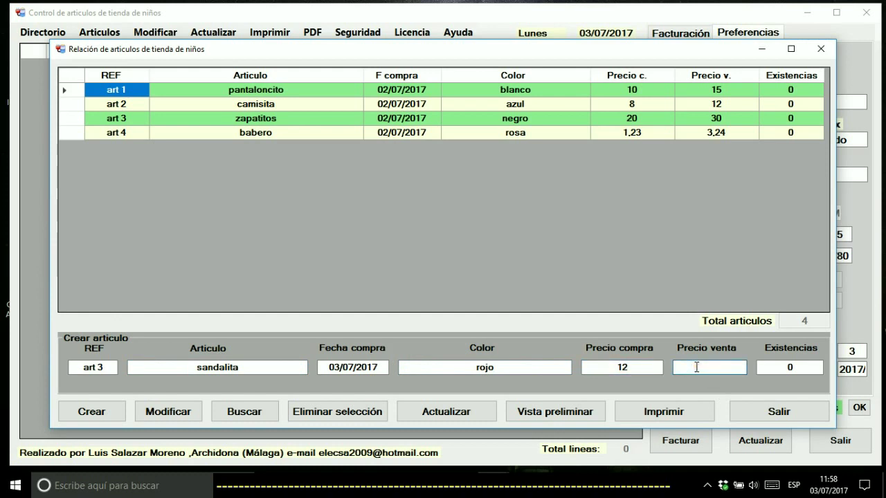
{"action": "left_click", "coordinate": [786, 367]}
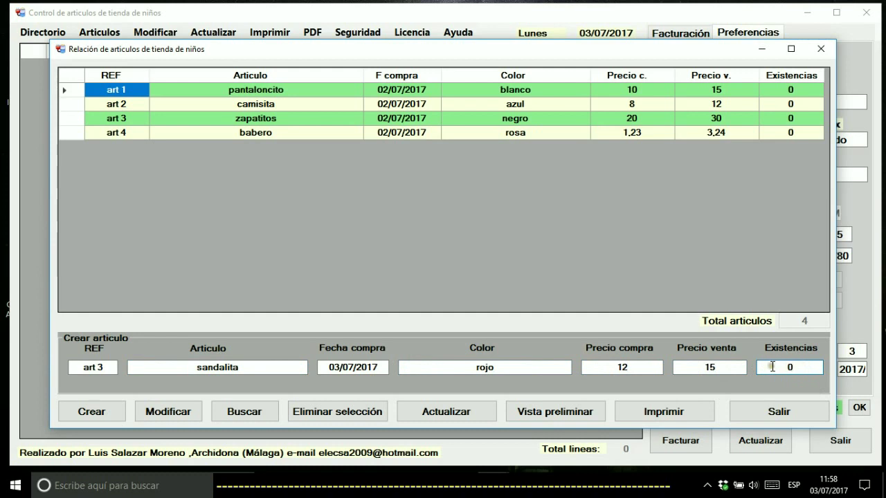
{"action": "left_click_drag", "start_coordinate": [799, 367], "coordinate": [782, 367]}
{"action": "type", "text": "44"}
{"action": "left_click_drag", "start_coordinate": [815, 368], "coordinate": [767, 369]}
Dismiss the duplicate art 3 reference warnings and create the article as art 5
{"action": "left_click", "coordinate": [115, 412]}
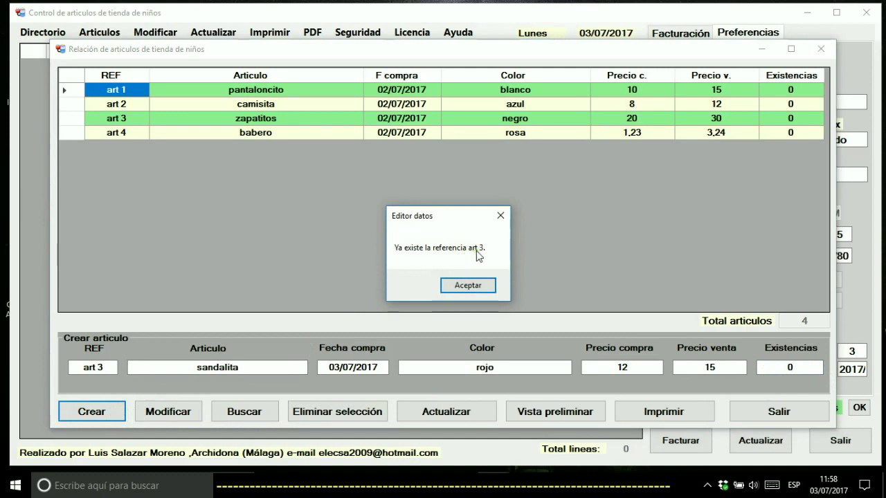
{"action": "left_click", "coordinate": [466, 287]}
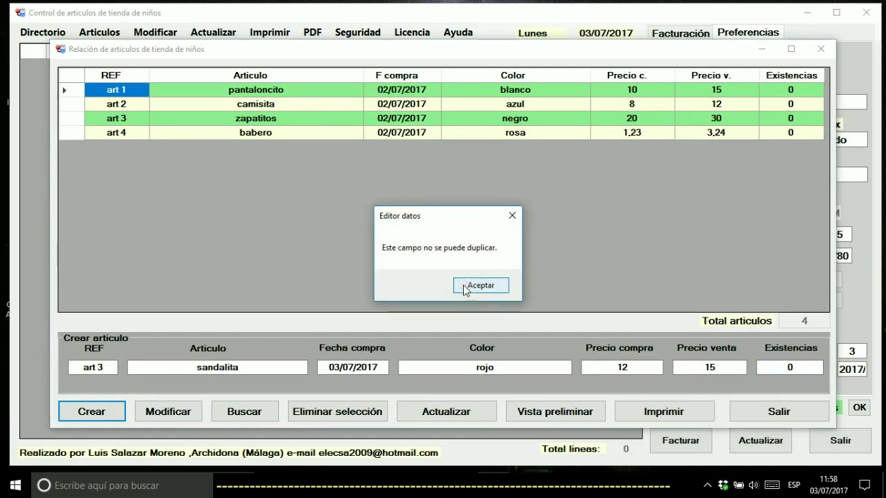
{"action": "left_click", "coordinate": [464, 286]}
{"action": "left_click", "coordinate": [106, 366]}
{"action": "left_click_drag", "start_coordinate": [105, 366], "coordinate": [99, 367]}
{"action": "type", "text": "5"}
{"action": "left_click", "coordinate": [90, 411]}
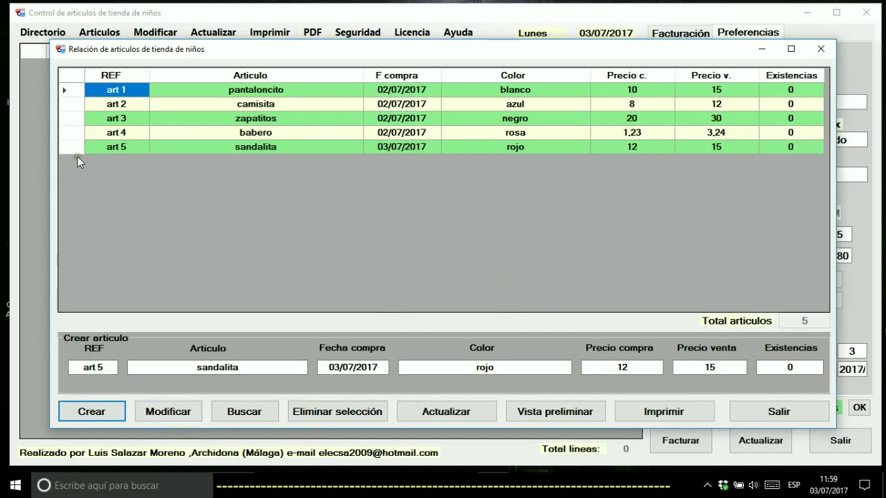
Rename article art 3 to zapatos and save it
{"action": "left_click", "coordinate": [72, 122]}
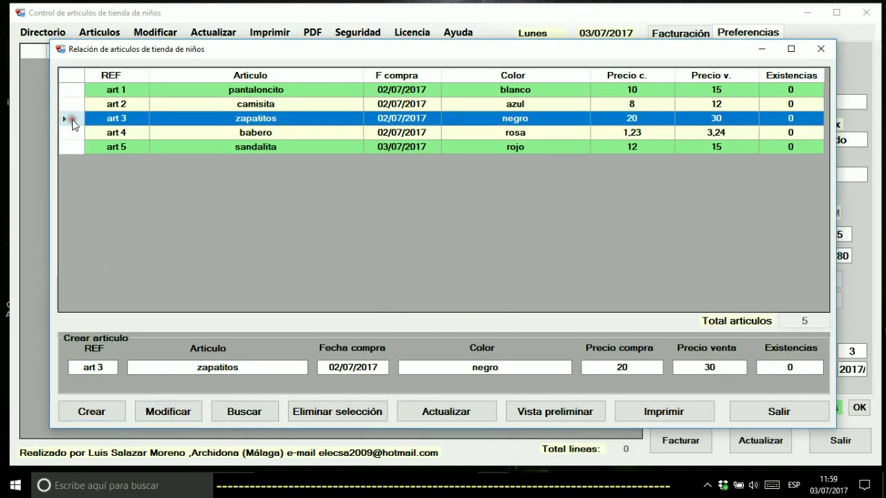
{"action": "key", "text": "BackSpace"}
{"action": "key", "text": "BackSpace"}
{"action": "key", "text": "BackSpace"}
{"action": "key", "text": "BackSpace"}
{"action": "type", "text": "os"}
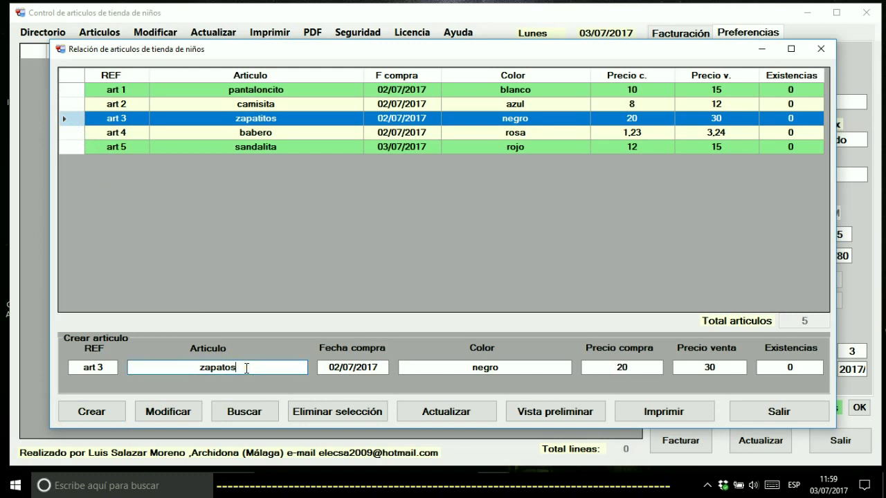
{"action": "left_click", "coordinate": [182, 414]}
{"action": "left_click", "coordinate": [166, 422]}
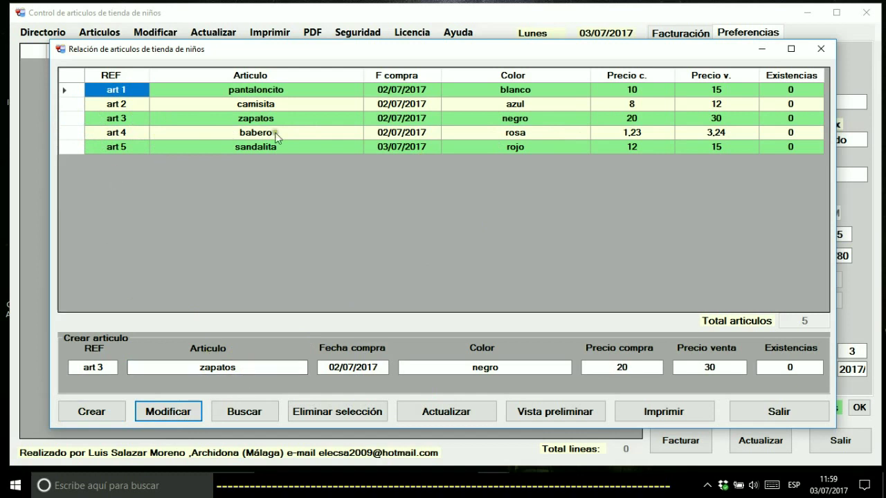
Change art 4 babero's colour from rosa to amarillo
{"action": "left_click", "coordinate": [75, 133]}
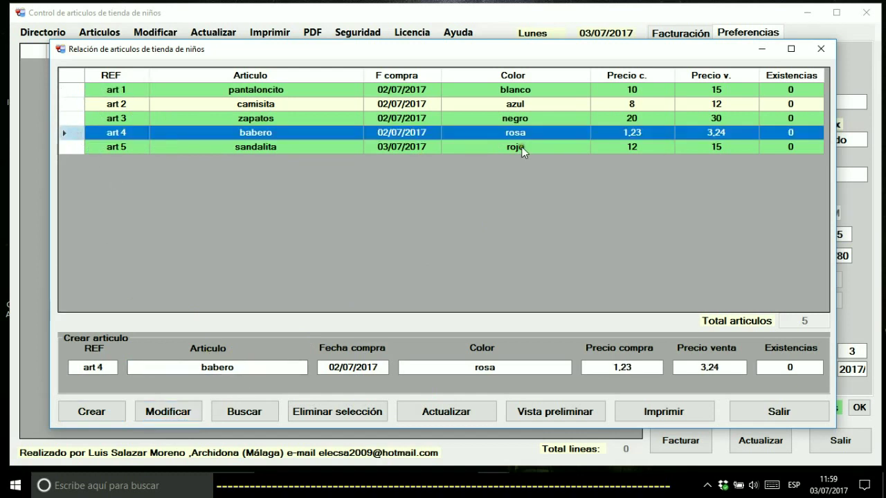
{"action": "double_click", "coordinate": [452, 367]}
{"action": "type", "text": "amarillo"}
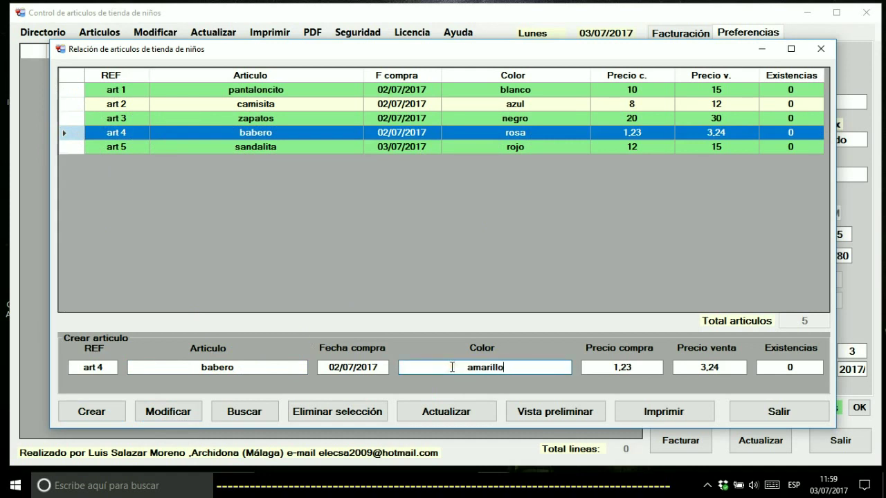
{"action": "left_click", "coordinate": [156, 414]}
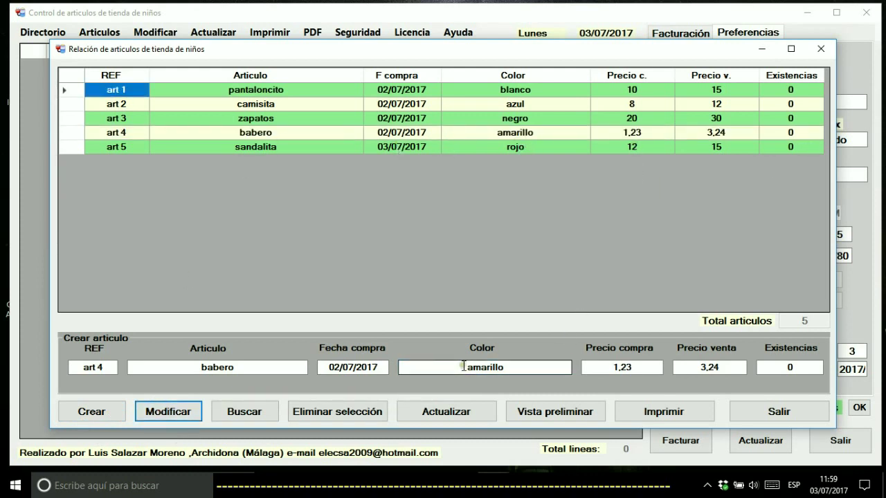
Set art 4 babero's purchase price to 1,34 and save it
{"action": "left_click", "coordinate": [649, 368]}
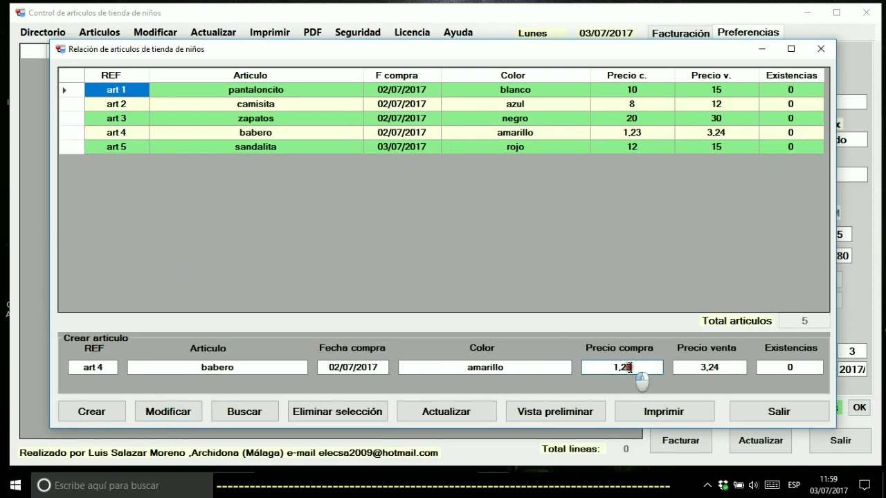
{"action": "left_click", "coordinate": [71, 133]}
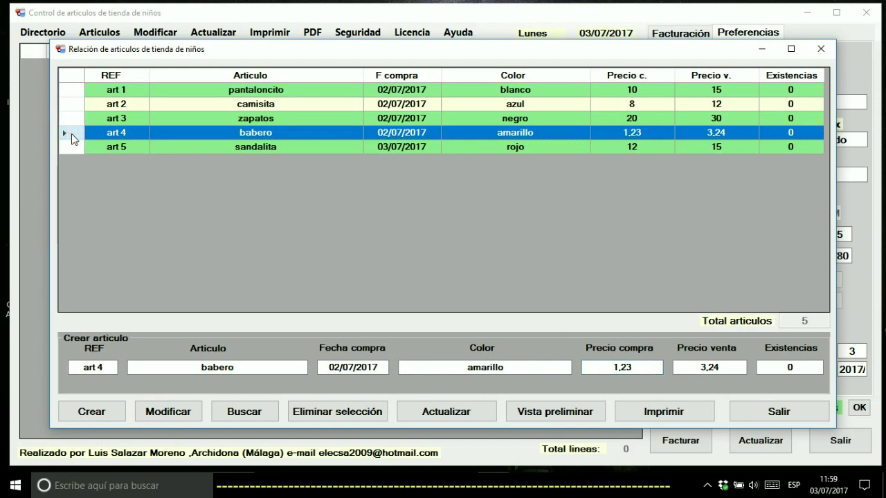
{"action": "left_click", "coordinate": [647, 369]}
{"action": "left_click", "coordinate": [181, 418]}
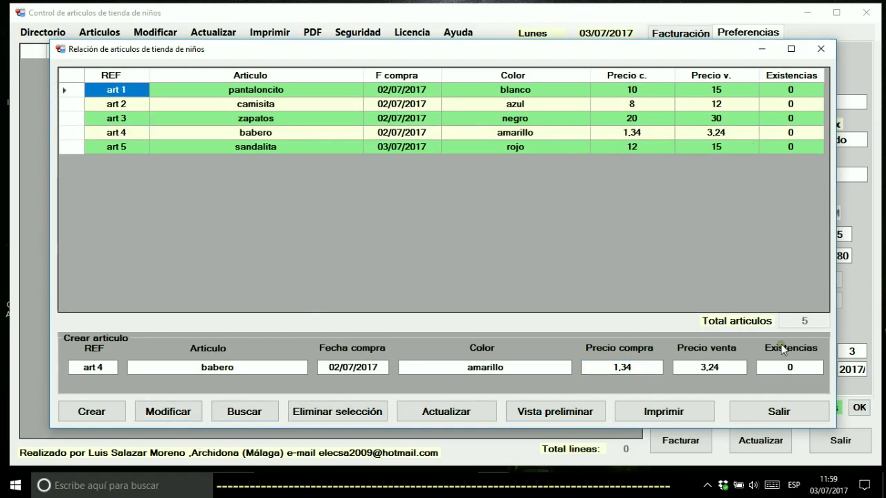
{"action": "left_click", "coordinate": [822, 49]}
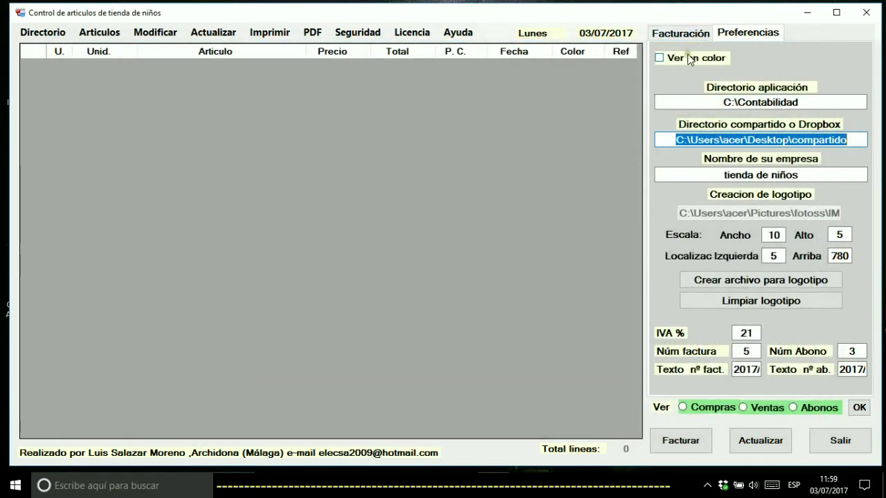
{"action": "left_click", "coordinate": [692, 103]}
{"action": "left_click_drag", "start_coordinate": [660, 107], "coordinate": [860, 96]}
{"action": "left_click", "coordinate": [719, 100]}
{"action": "left_click_drag", "start_coordinate": [668, 104], "coordinate": [865, 102]}
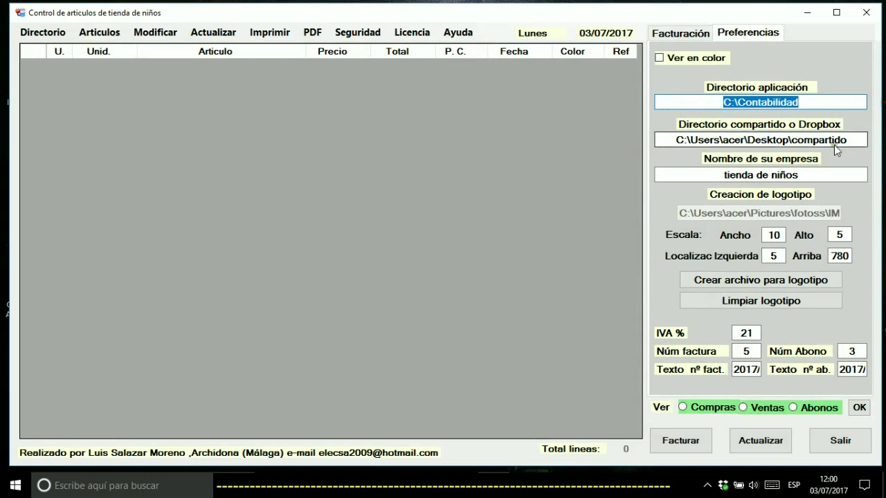
{"action": "left_click_drag", "start_coordinate": [671, 140], "coordinate": [882, 141]}
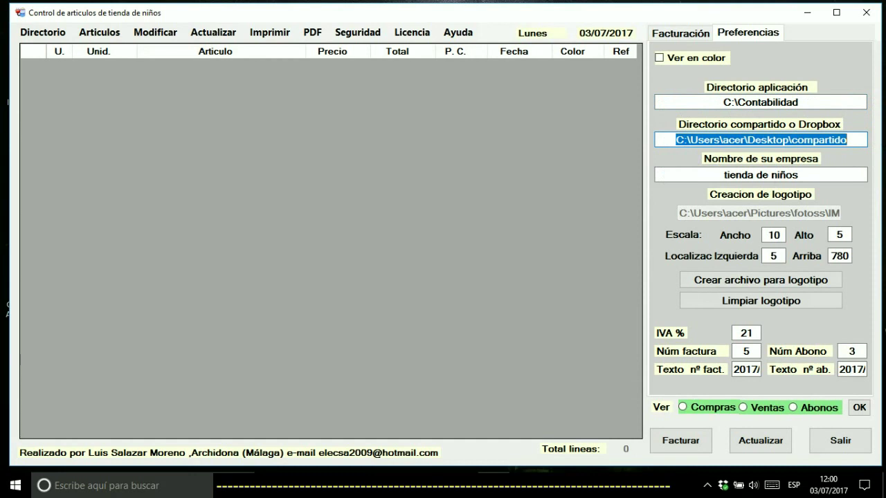
{"action": "mouse_move", "coordinate": [856, 135]}
{"action": "left_mouse_down"}
{"action": "mouse_move", "coordinate": [662, 139]}
{"action": "mouse_move", "coordinate": [858, 149]}
{"action": "left_mouse_up"}
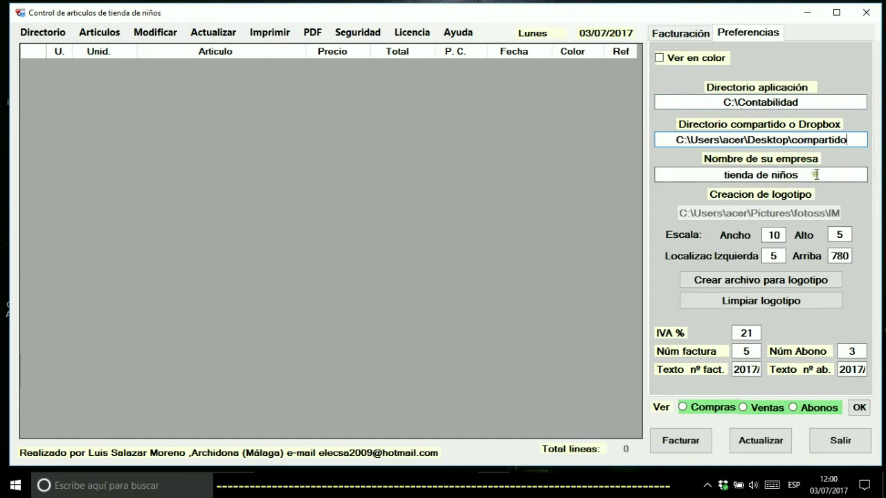
{"action": "left_click_drag", "start_coordinate": [815, 174], "coordinate": [710, 191]}
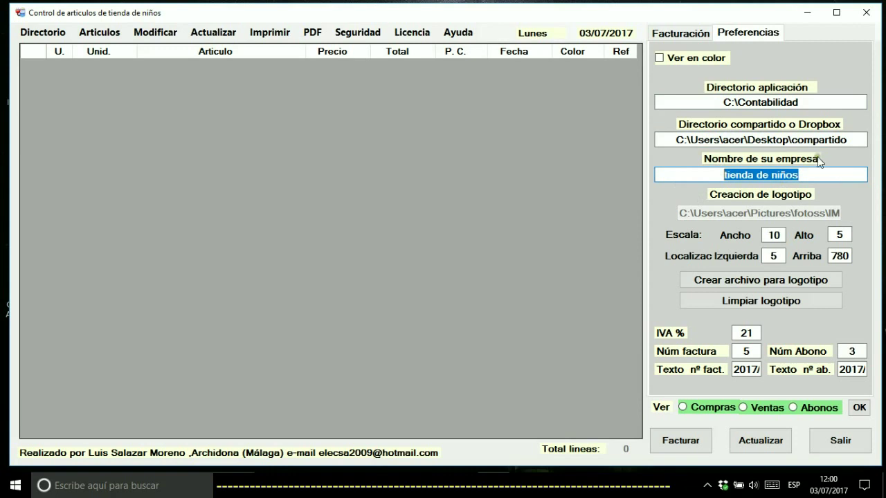
{"action": "left_click", "coordinate": [810, 180]}
{"action": "left_click_drag", "start_coordinate": [816, 177], "coordinate": [706, 164]}
{"action": "left_click", "coordinate": [756, 172]}
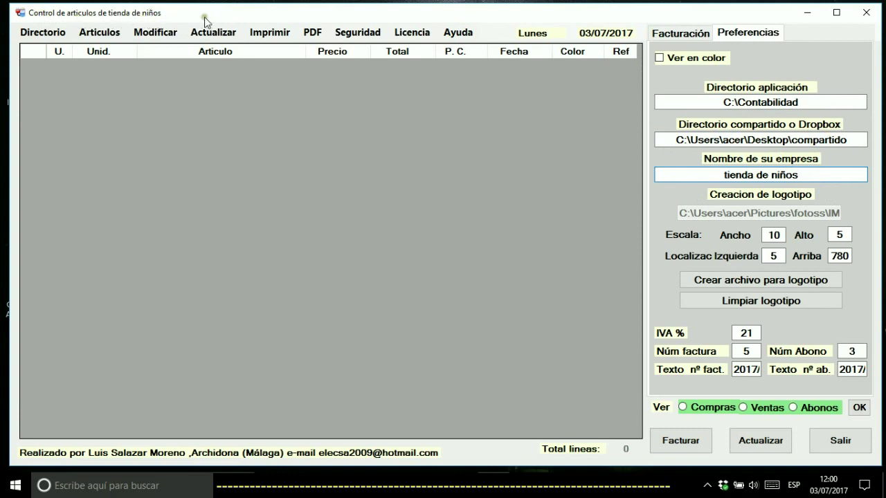
{"action": "mouse_move", "coordinate": [806, 178]}
{"action": "left_mouse_down"}
{"action": "mouse_move", "coordinate": [762, 174]}
{"action": "mouse_move", "coordinate": [801, 172]}
{"action": "left_mouse_up"}
{"action": "type", "text": "y de ni"}
{"action": "type", "text": "ña"}
{"action": "key", "text": "BackSpace"}
{"action": "key", "text": "BackSpace"}
{"action": "key", "text": "BackSpace"}
{"action": "key", "text": "BackSpace"}
{"action": "key", "text": "BackSpace"}
{"action": "key", "text": "BackSpace"}
{"action": "key", "text": "BackSpace"}
{"action": "key", "text": "BackSpace"}
{"action": "key", "text": "BackSpace"}
{"action": "key", "text": "BackSpace"}
Load IMGP0065.JPG from the Imágenes > fotoss folder as the logo image
{"action": "left_click", "coordinate": [703, 283]}
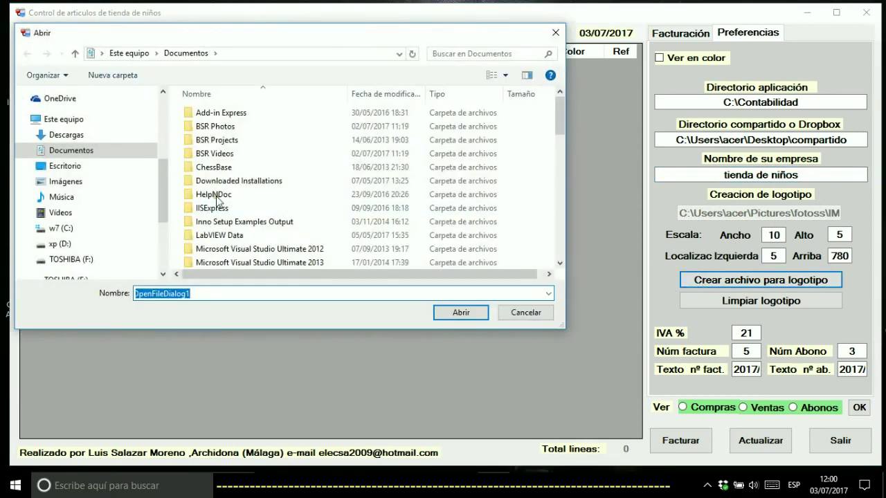
{"action": "left_click", "coordinate": [66, 182]}
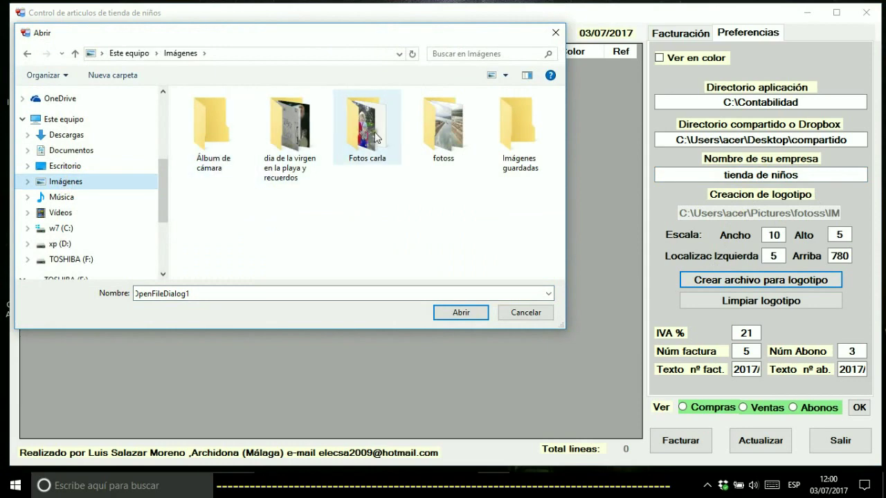
{"action": "double_click", "coordinate": [437, 135]}
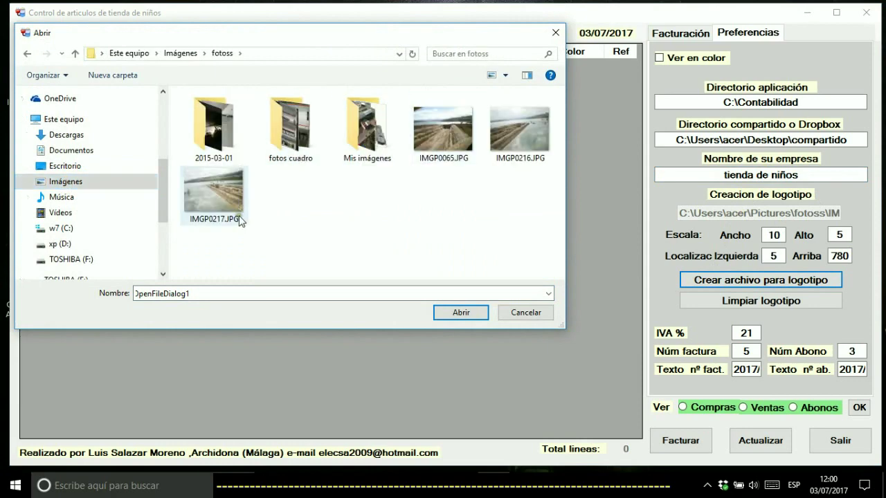
{"action": "double_click", "coordinate": [443, 140]}
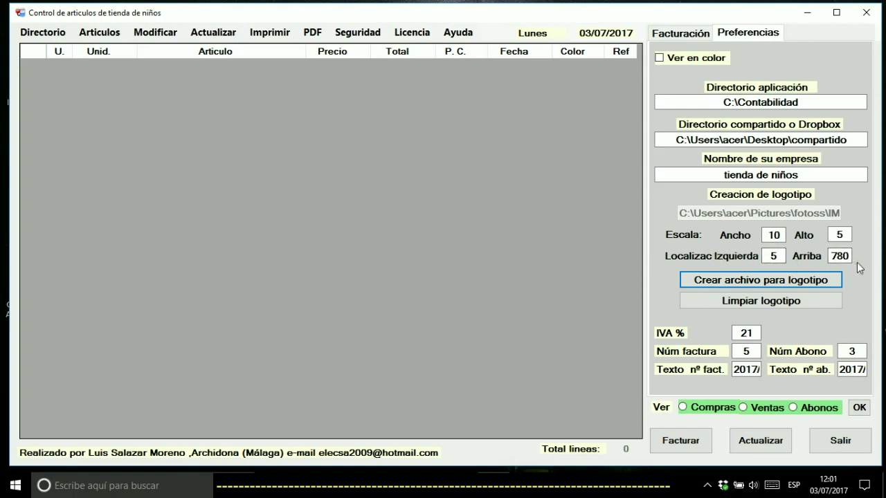
Keep IVA at 21% and set both Núm factura and Núm Abono to 1
{"action": "left_click", "coordinate": [751, 333]}
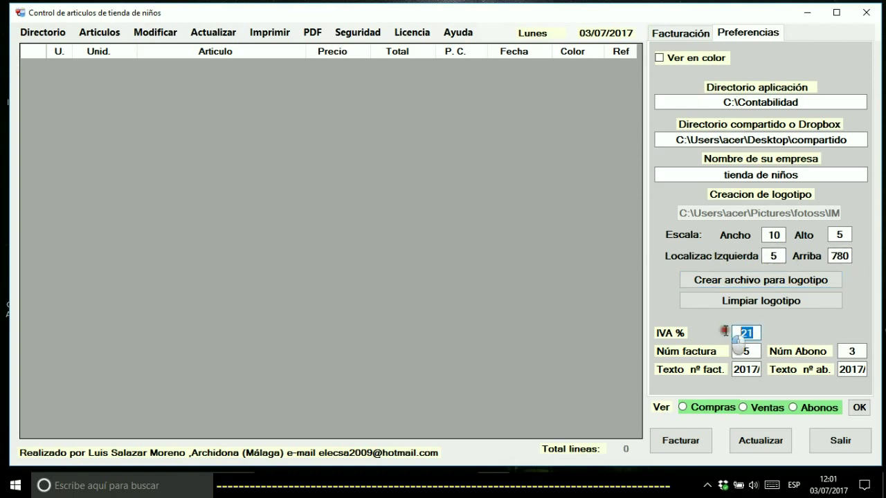
{"action": "double_click", "coordinate": [752, 333]}
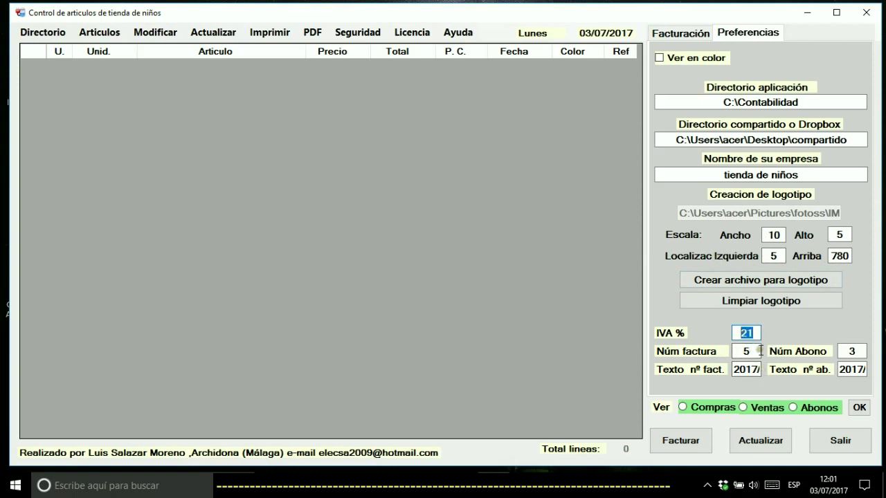
{"action": "left_click", "coordinate": [757, 351]}
{"action": "double_click", "coordinate": [741, 351]}
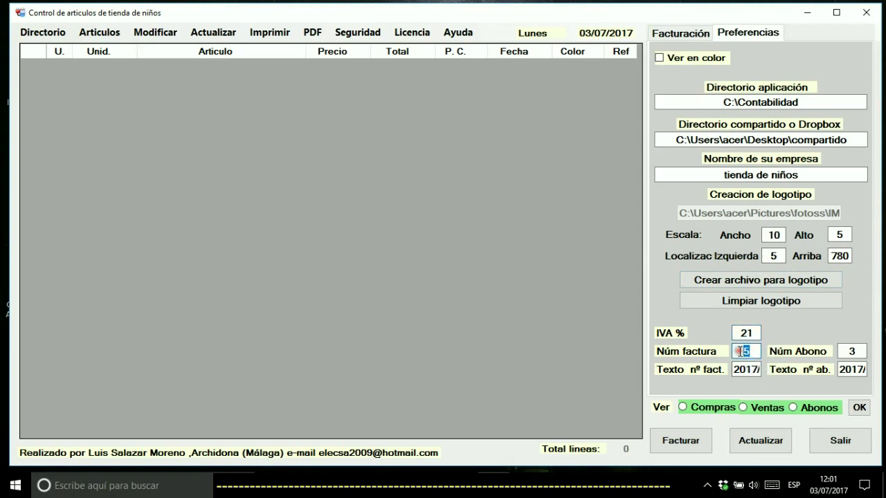
{"action": "left_click", "coordinate": [857, 352]}
{"action": "double_click", "coordinate": [853, 352]}
Check the invoice and credit-note number prefixes, leaving both as 2017/
{"action": "double_click", "coordinate": [738, 369]}
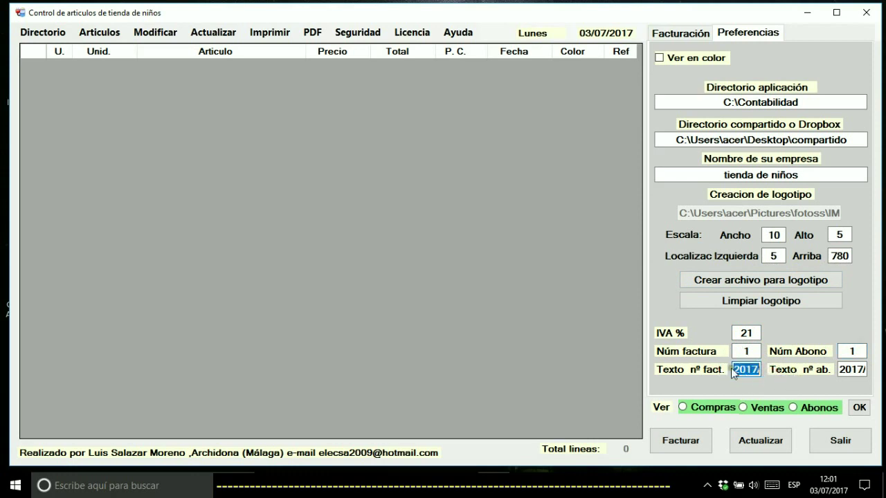
{"action": "left_click", "coordinate": [737, 368]}
{"action": "type", "text": "ss"}
{"action": "key", "text": "BackSpace"}
{"action": "key", "text": "BackSpace"}
{"action": "left_click_drag", "start_coordinate": [737, 369], "coordinate": [787, 370]}
{"action": "left_click_drag", "start_coordinate": [734, 370], "coordinate": [781, 371]}
{"action": "left_click_drag", "start_coordinate": [841, 369], "coordinate": [873, 370]}
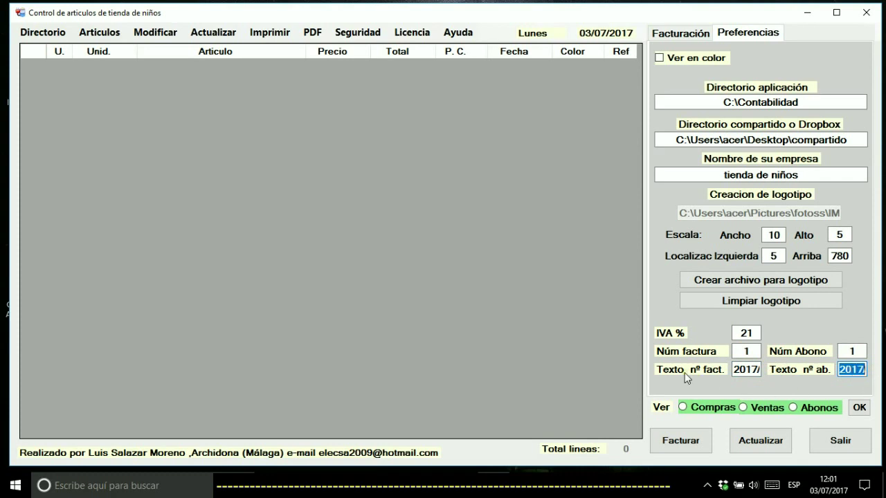
{"action": "left_click_drag", "start_coordinate": [733, 372], "coordinate": [772, 376]}
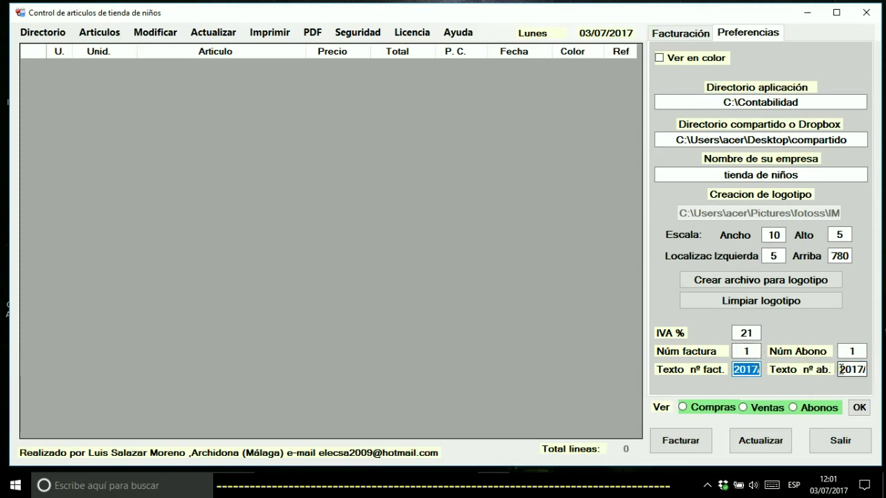
{"action": "left_click_drag", "start_coordinate": [840, 370], "coordinate": [872, 374]}
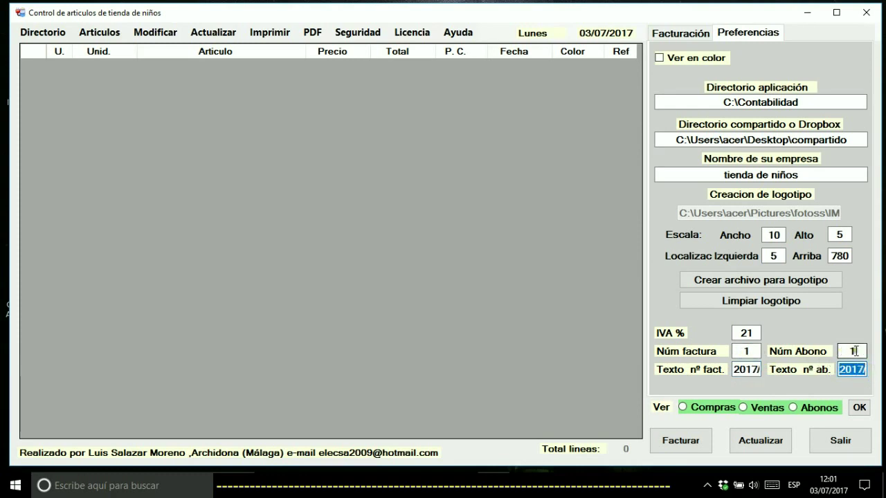
{"action": "left_click_drag", "start_coordinate": [847, 351], "coordinate": [862, 351]}
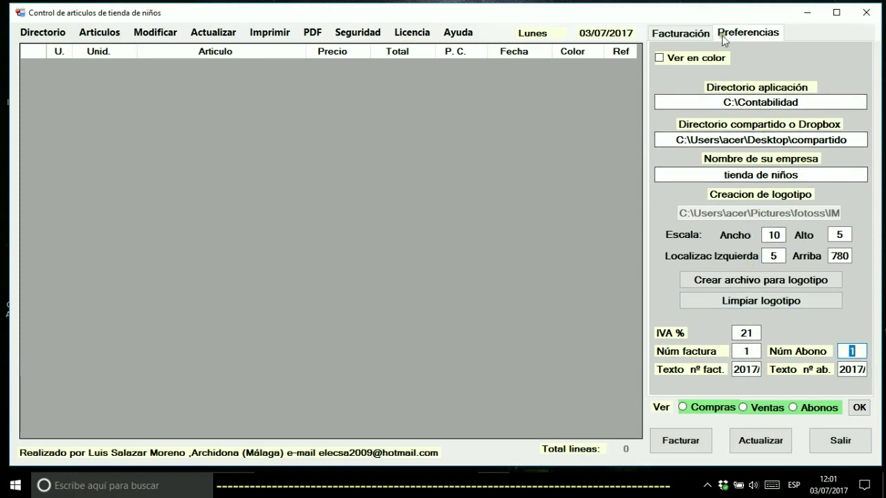
In Facturación, set up a Compra of art 1 pantaloncito with 10 units
{"action": "left_click", "coordinate": [695, 34]}
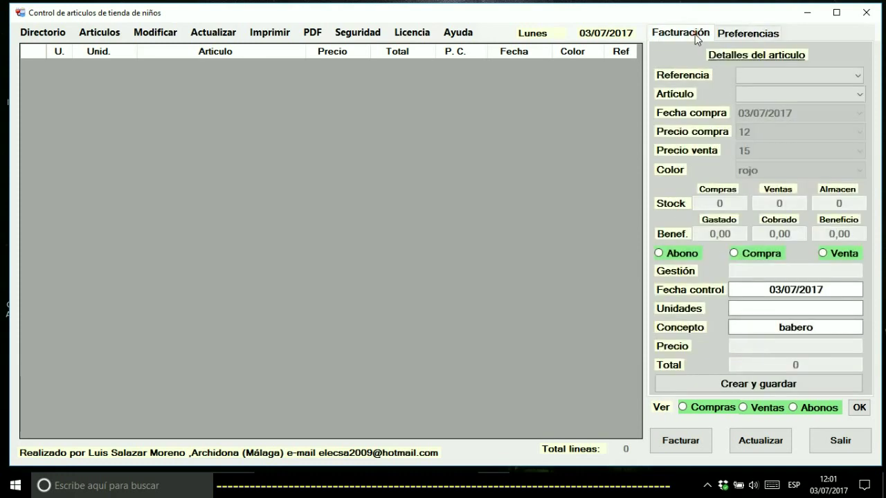
{"action": "left_click", "coordinate": [759, 76]}
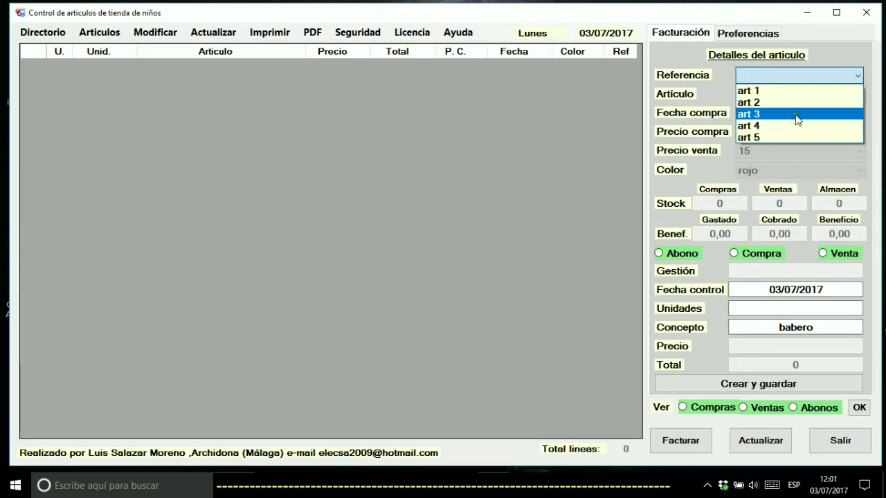
{"action": "left_click", "coordinate": [780, 91]}
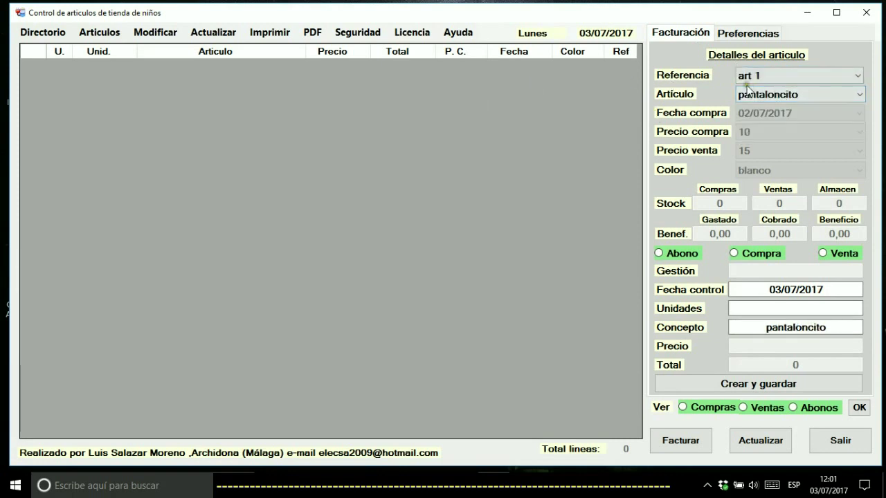
{"action": "left_click", "coordinate": [764, 76]}
{"action": "left_click", "coordinate": [759, 102]}
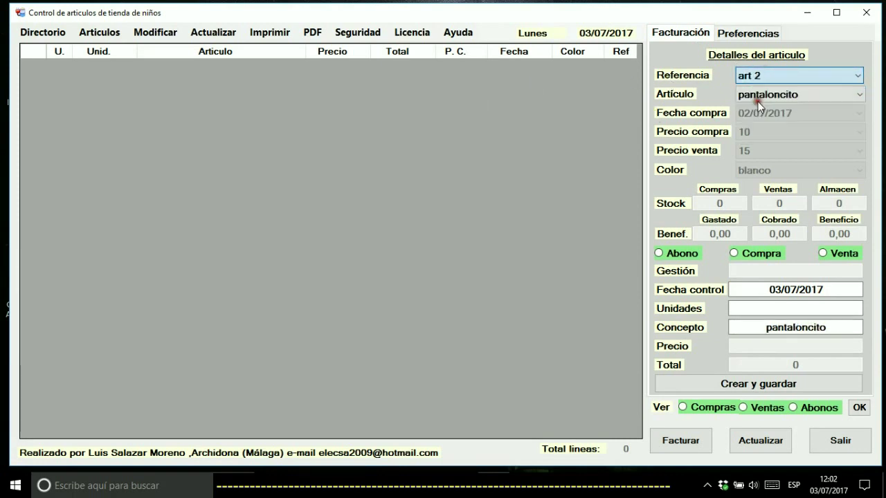
{"action": "left_click", "coordinate": [768, 77]}
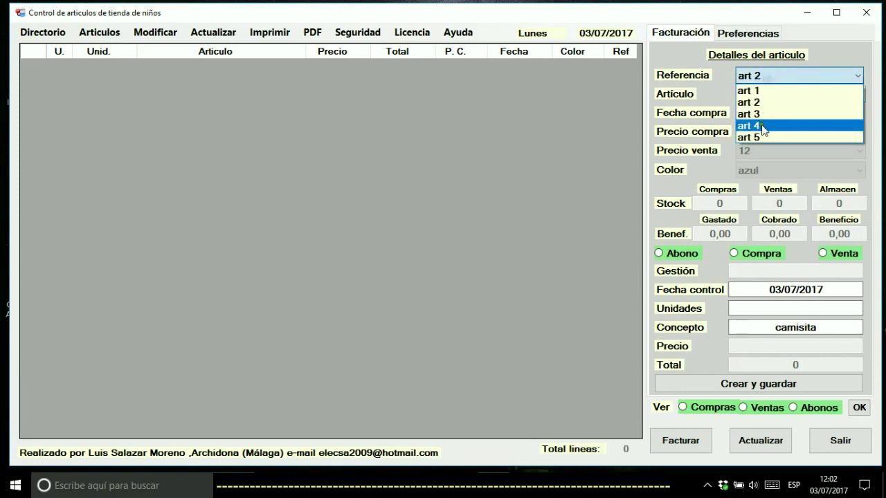
{"action": "left_click", "coordinate": [769, 91]}
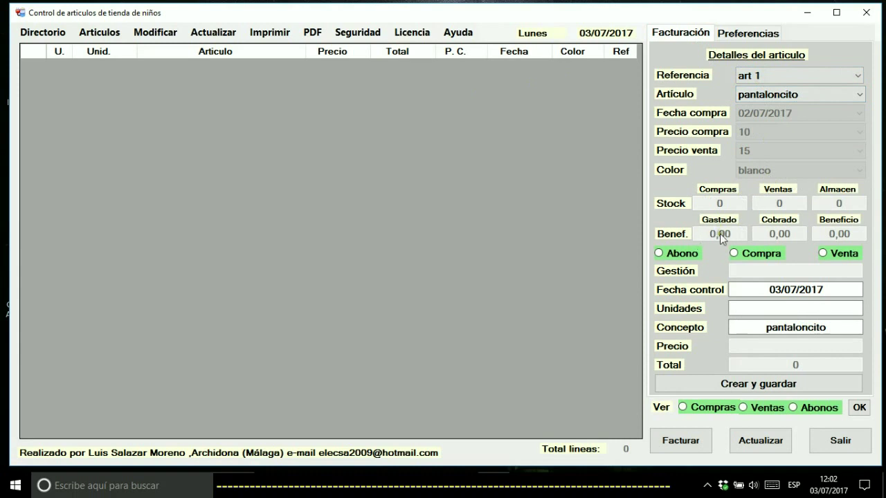
{"action": "left_click", "coordinate": [775, 258]}
{"action": "left_click", "coordinate": [765, 309]}
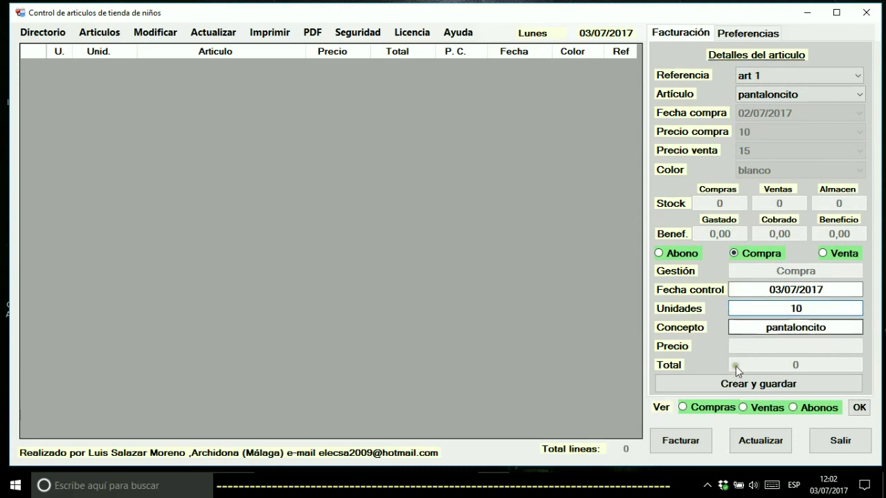
Save the 10-pantaloncito purchase and record a purchase of 15 camisita (art 2)
{"action": "left_click", "coordinate": [726, 386]}
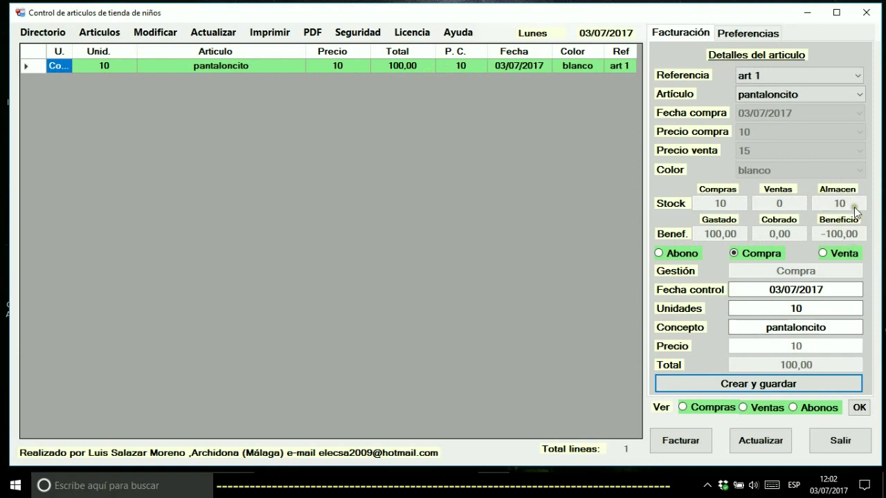
{"action": "left_click", "coordinate": [785, 74]}
{"action": "left_click", "coordinate": [767, 104]}
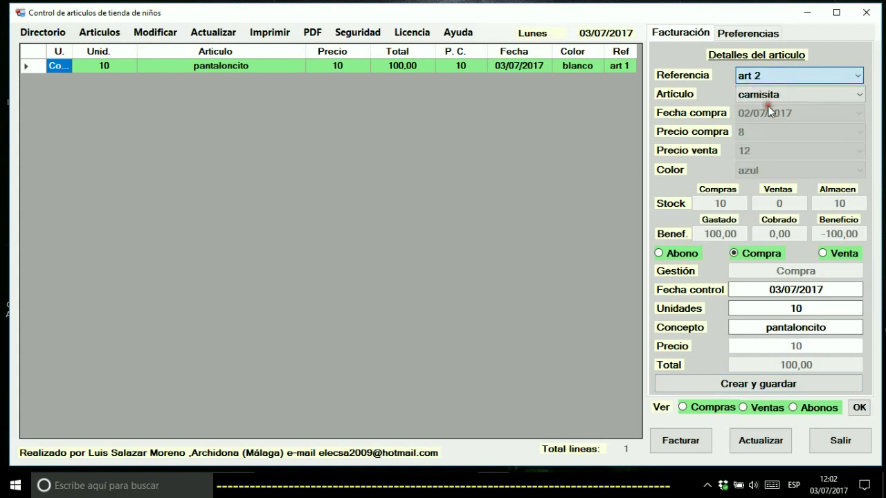
{"action": "double_click", "coordinate": [805, 307]}
{"action": "type", "text": "1"}
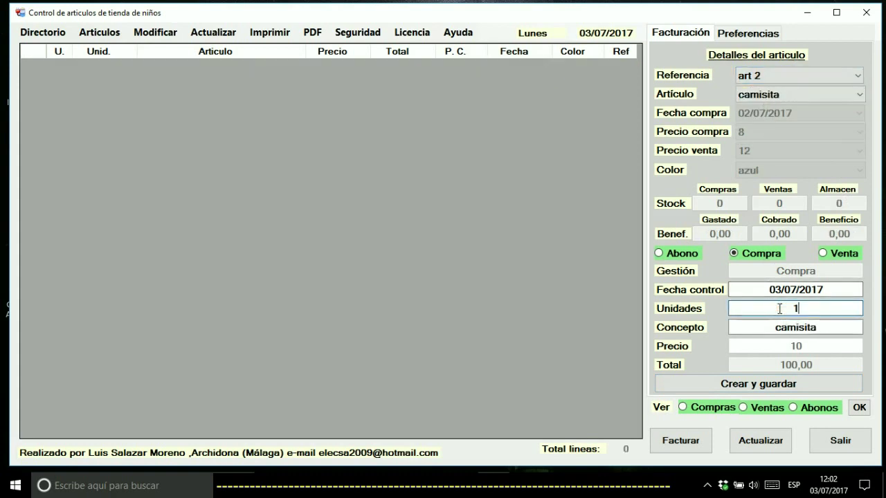
{"action": "left_click", "coordinate": [737, 384]}
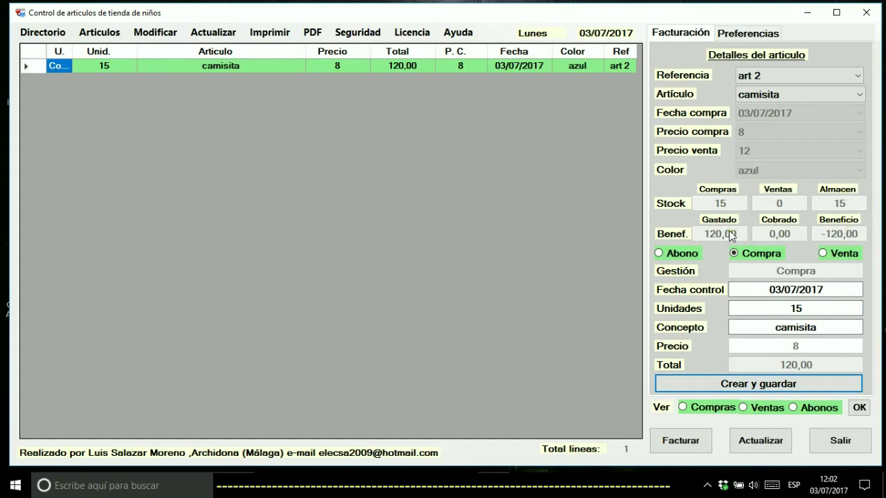
Record a purchase of 8 zapatitos (art 3) at 20, totalling 160,00
{"action": "left_click", "coordinate": [802, 75]}
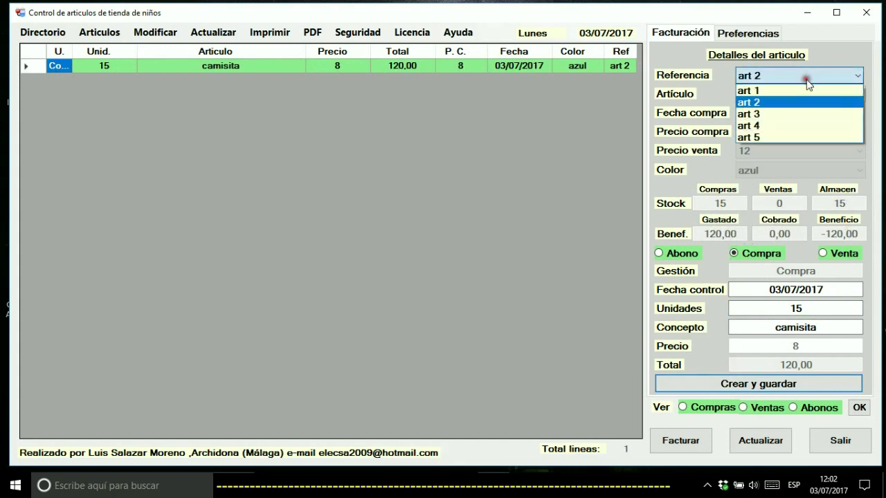
{"action": "left_click", "coordinate": [784, 114]}
{"action": "left_click_drag", "start_coordinate": [810, 309], "coordinate": [755, 307]}
{"action": "type", "text": "8"}
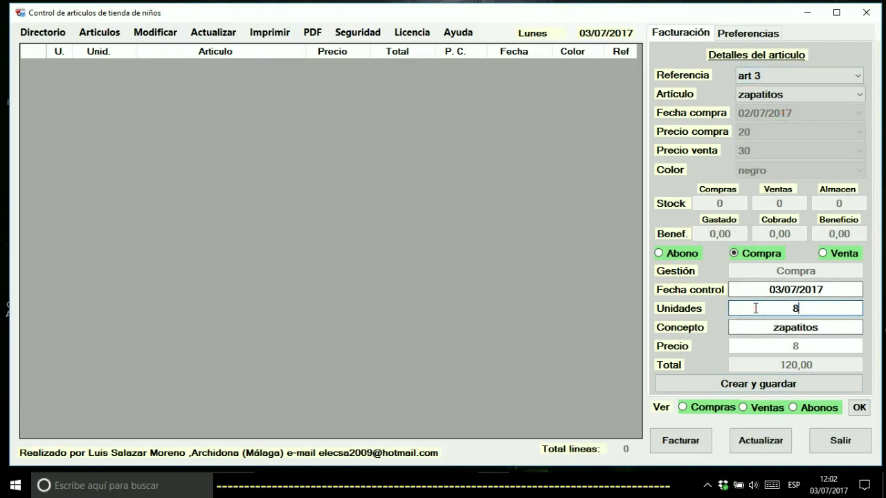
{"action": "left_click", "coordinate": [729, 386]}
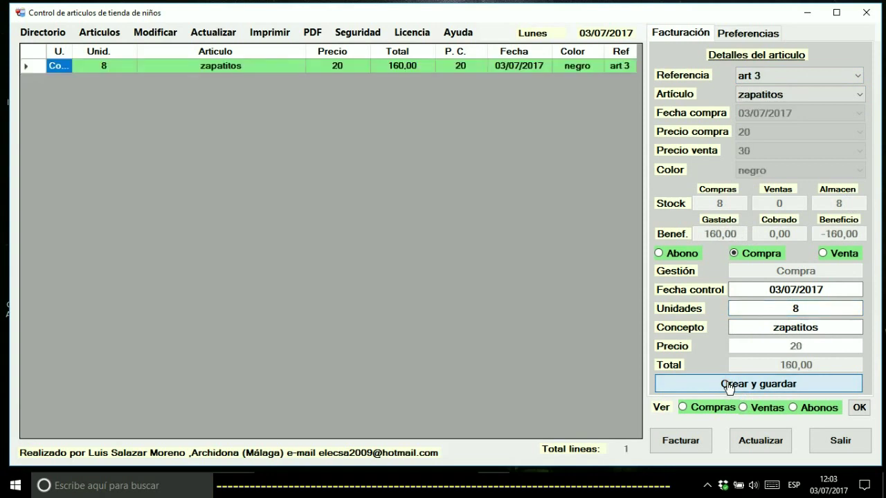
{"action": "left_click", "coordinate": [58, 65]}
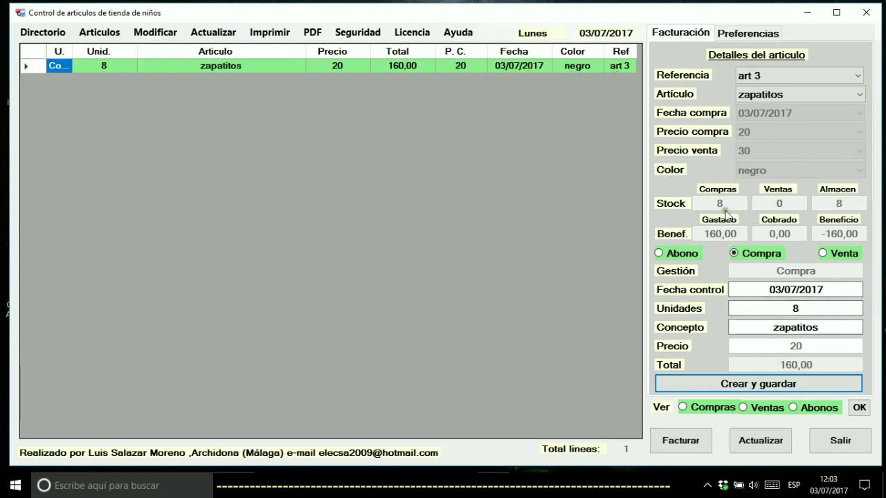
Select art 1 pantaloncito as a Venta and bring up the invoicing panel
{"action": "left_click", "coordinate": [803, 76]}
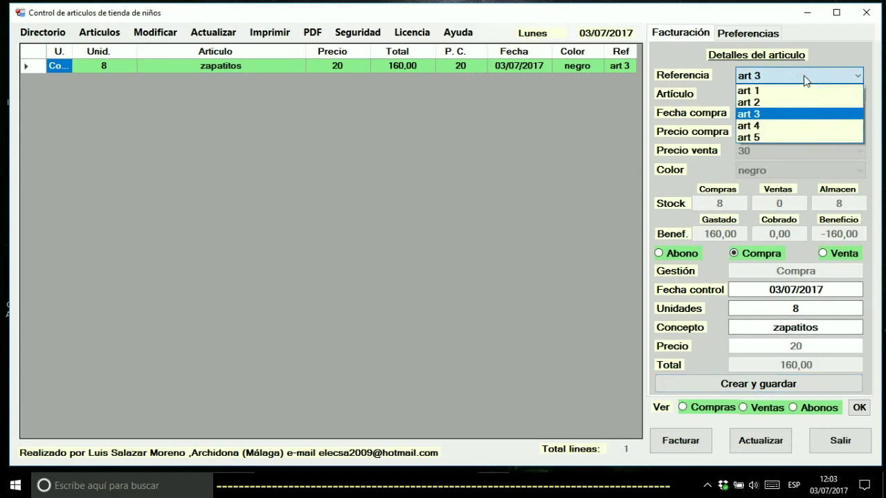
{"action": "left_click", "coordinate": [786, 93]}
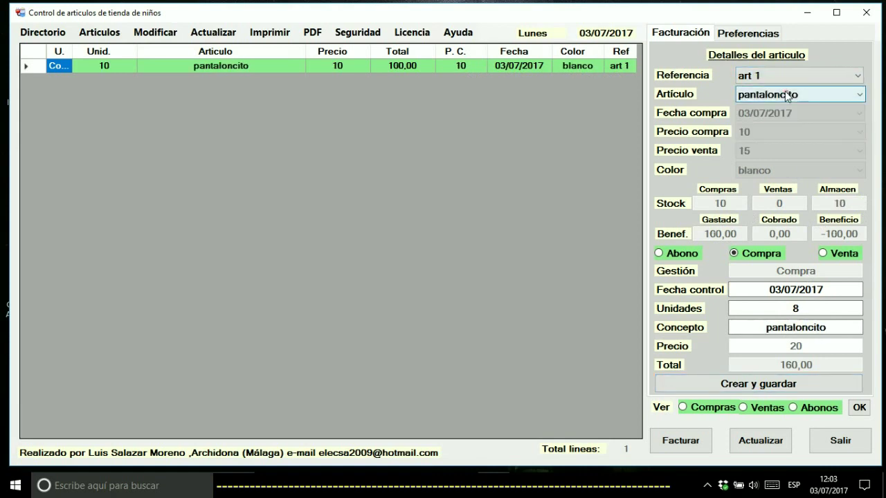
{"action": "left_click", "coordinate": [838, 253]}
{"action": "left_click", "coordinate": [679, 440]}
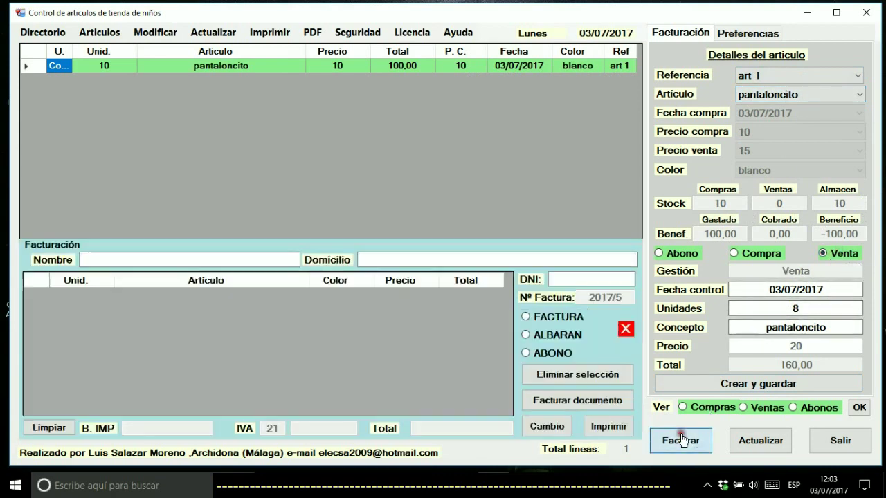
Fill in the customer's name, postal address and DNI
{"action": "left_click", "coordinate": [158, 257]}
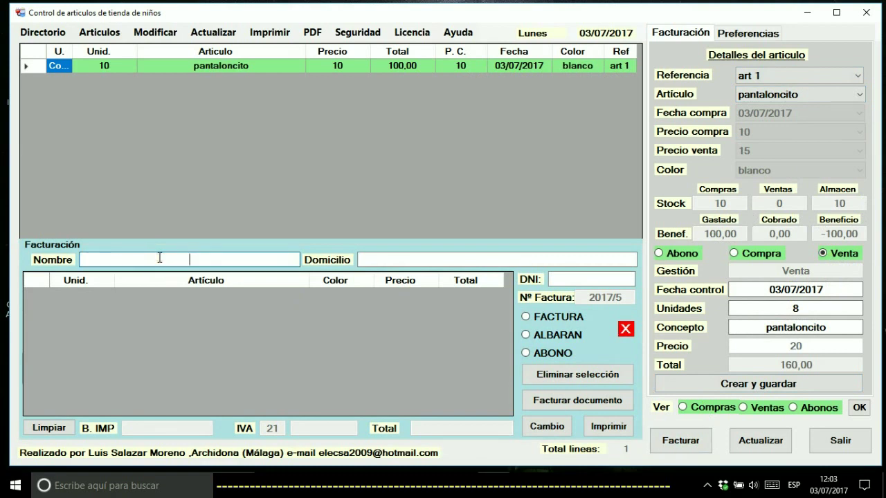
{"action": "left_click", "coordinate": [368, 254]}
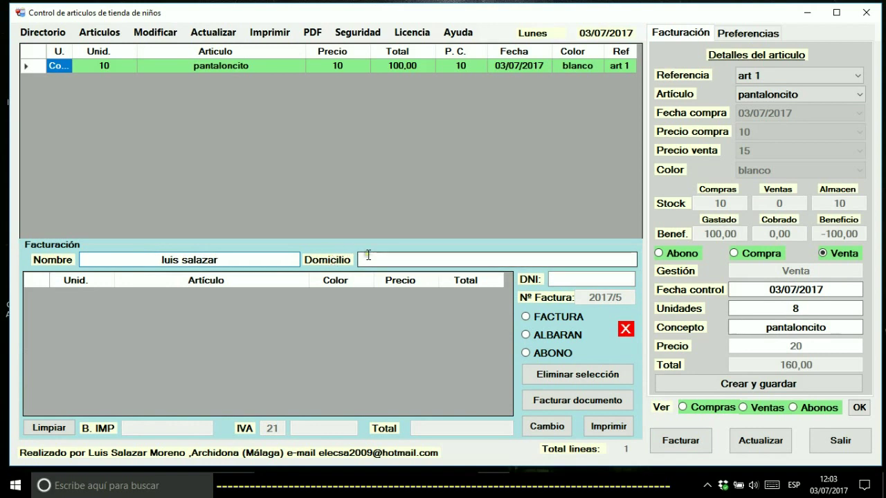
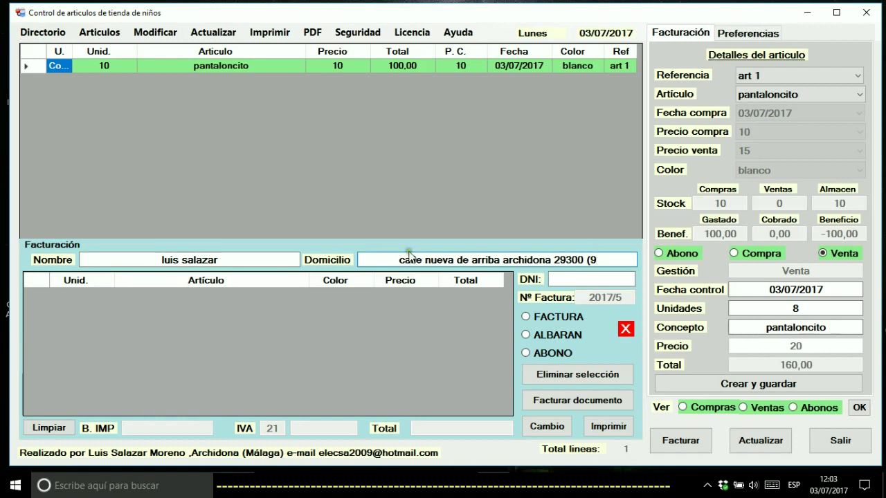
{"action": "left_click", "coordinate": [596, 260]}
{"action": "key", "text": "BackSpace"}
{"action": "type", "text": "malaga"}
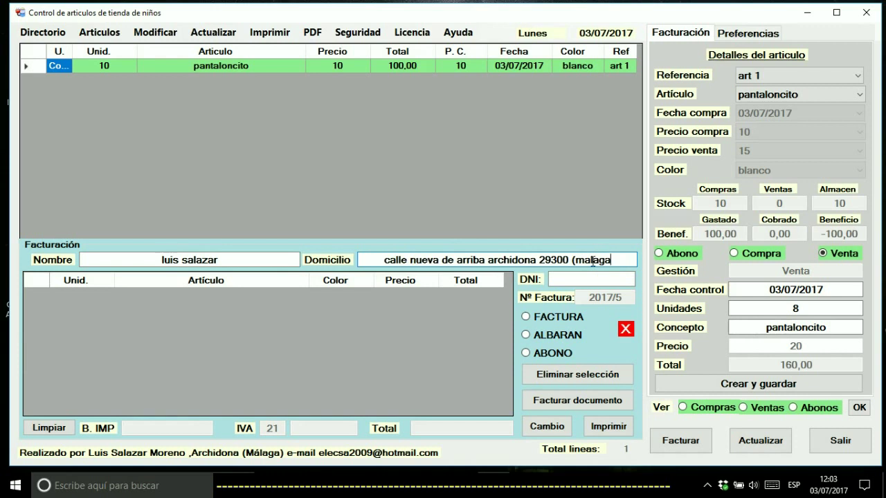
{"action": "type", "text": ")"}
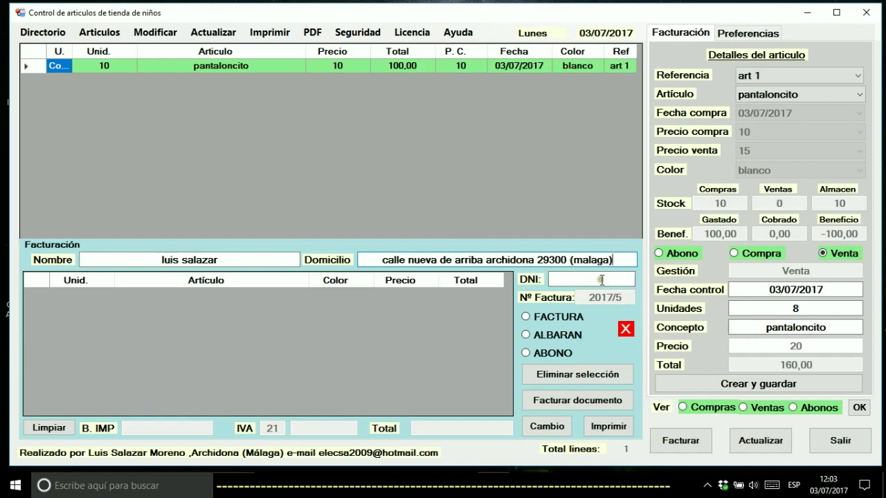
{"action": "left_click", "coordinate": [588, 282]}
{"action": "type", "text": "111111111"}
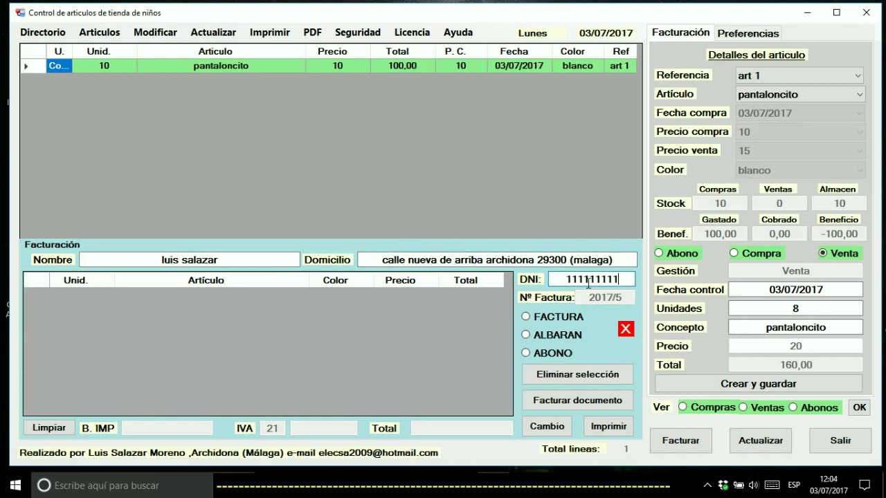
{"action": "type", "text": "t"}
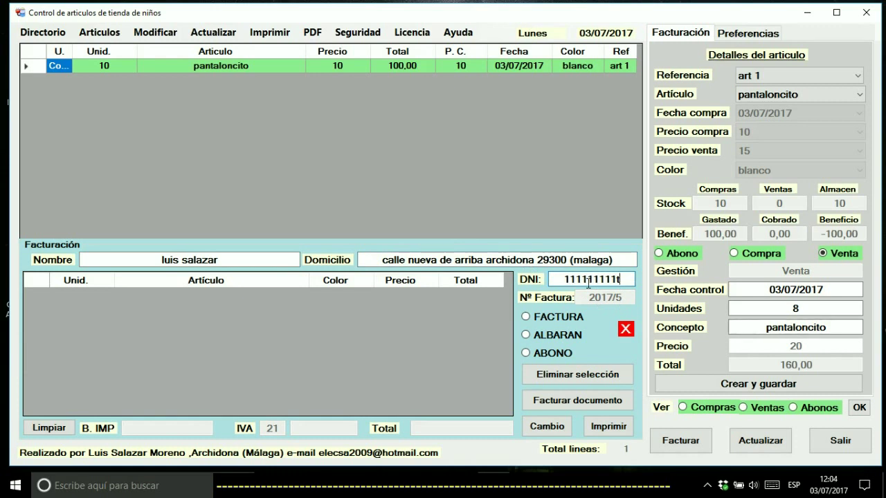
Mark the document as FACTURA and save a sale of 5 pantaloncito, invoiced at 90,75
{"action": "left_click", "coordinate": [553, 320]}
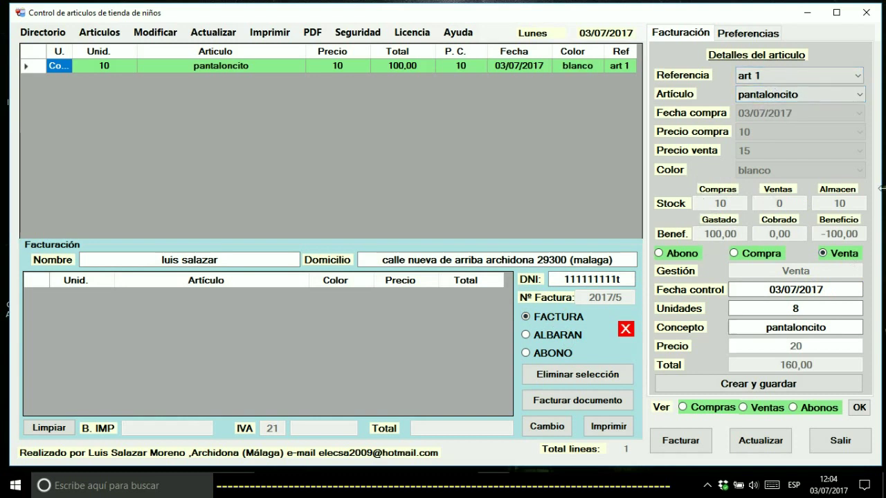
{"action": "double_click", "coordinate": [795, 309]}
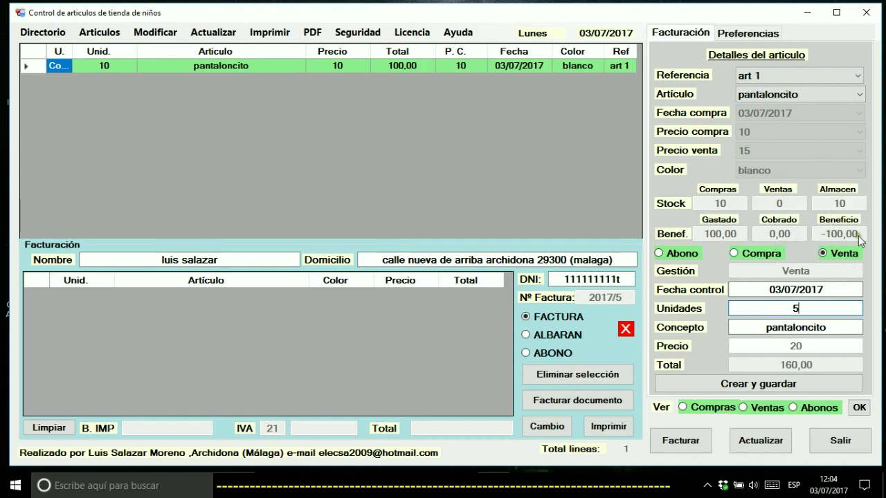
{"action": "left_click", "coordinate": [746, 388]}
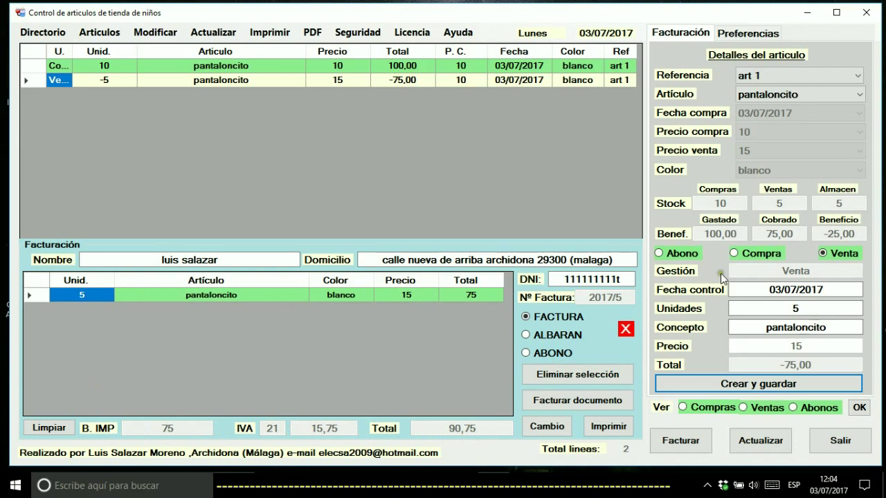
Add a sale line of 8 units of art 2, the blue camisita at 12, to the invoice
{"action": "left_click", "coordinate": [803, 74]}
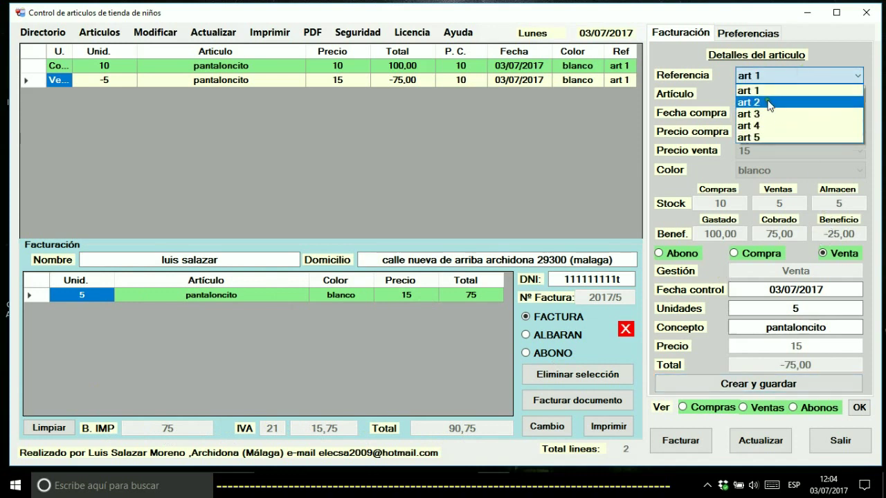
{"action": "left_click", "coordinate": [769, 103]}
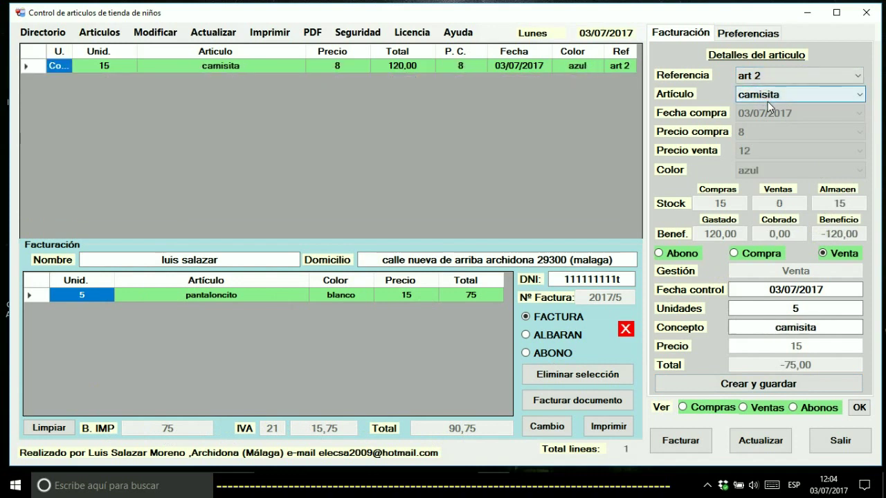
{"action": "left_click", "coordinate": [795, 308]}
{"action": "left_click_drag", "start_coordinate": [796, 311], "coordinate": [775, 310]}
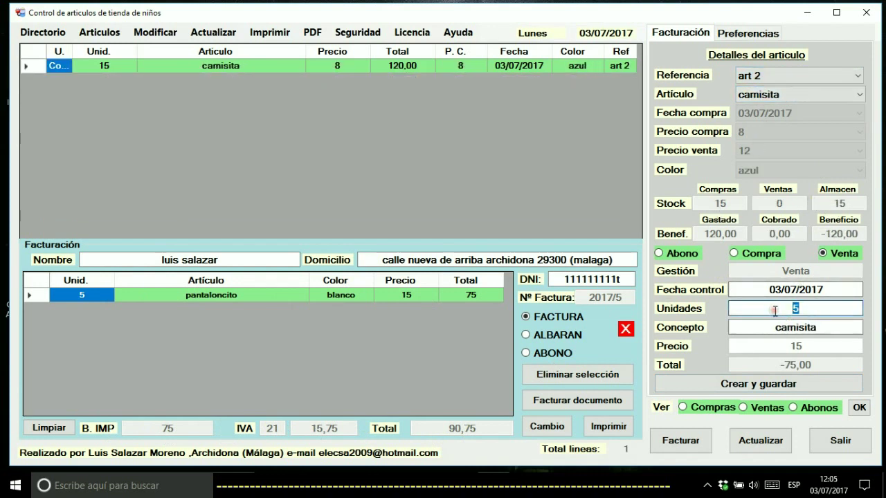
{"action": "left_click", "coordinate": [753, 385]}
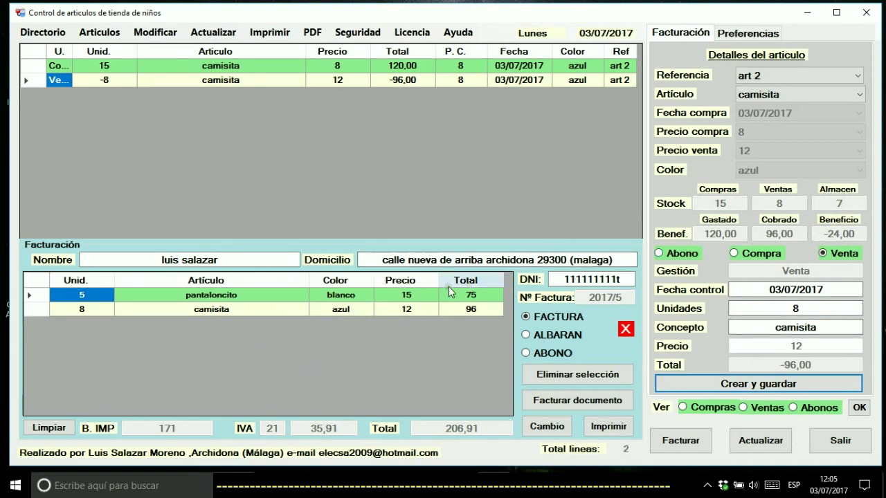
Create the PDF for invoice 2017/5 and open it in Acrobat Reader
{"action": "left_click", "coordinate": [545, 404]}
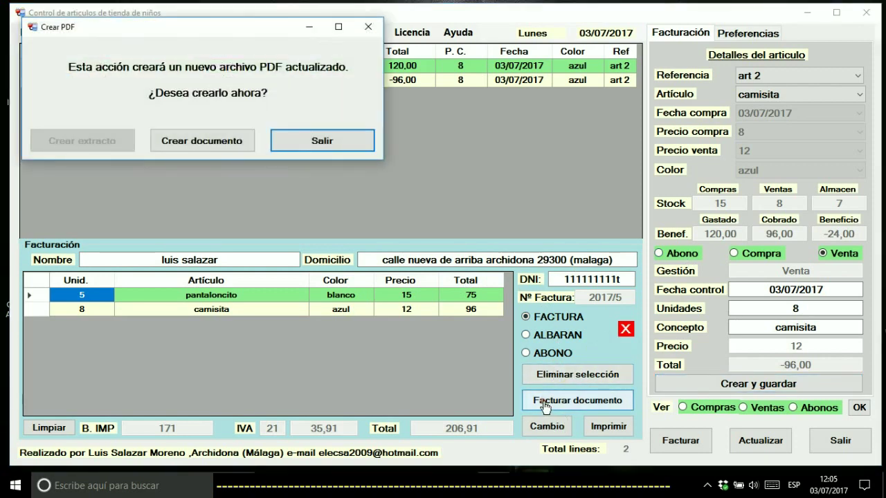
{"action": "left_click", "coordinate": [199, 139]}
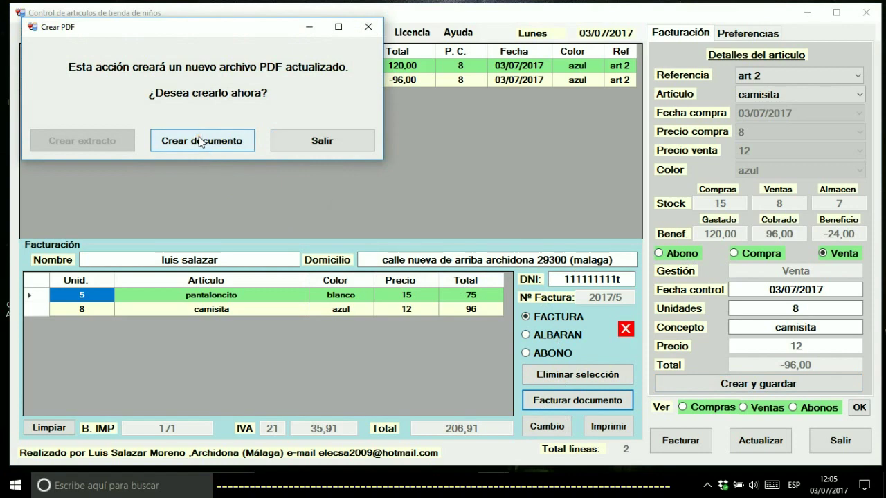
{"action": "left_click", "coordinate": [465, 291]}
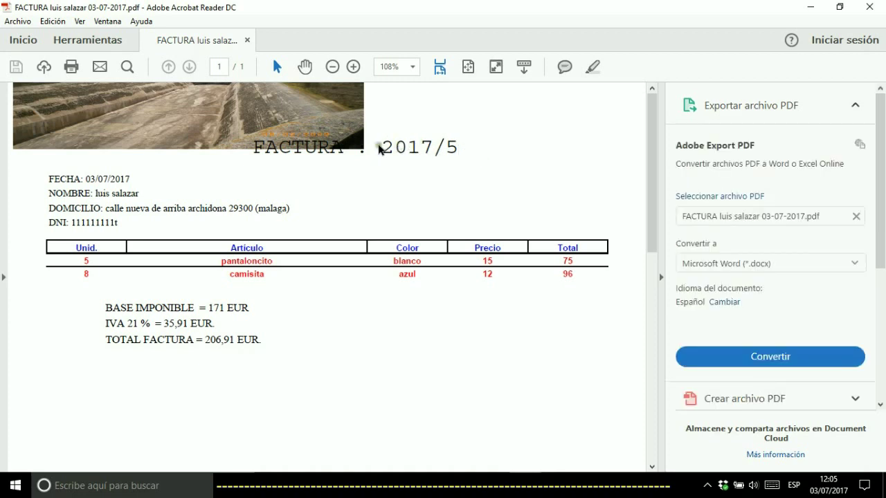
Check the FACTURA 2017/5 number in the PDF heading, then close Acrobat Reader
{"action": "left_click_drag", "start_coordinate": [463, 147], "coordinate": [388, 147]}
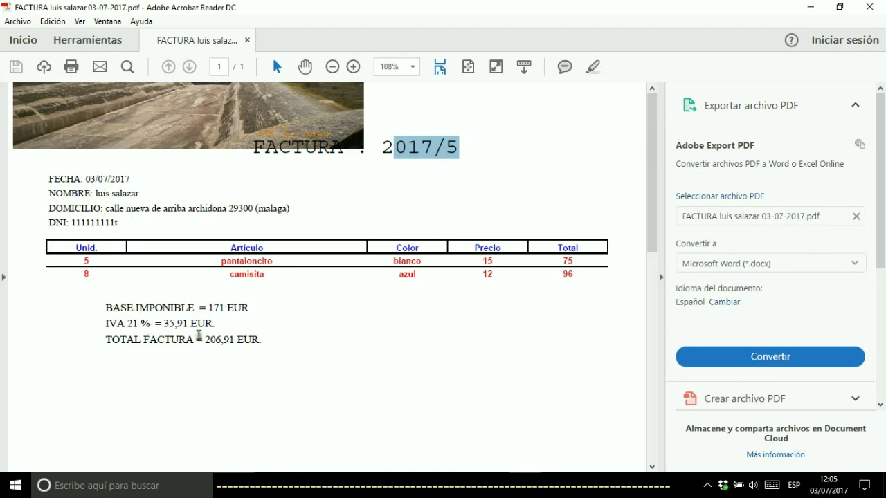
{"action": "left_click", "coordinate": [869, 10]}
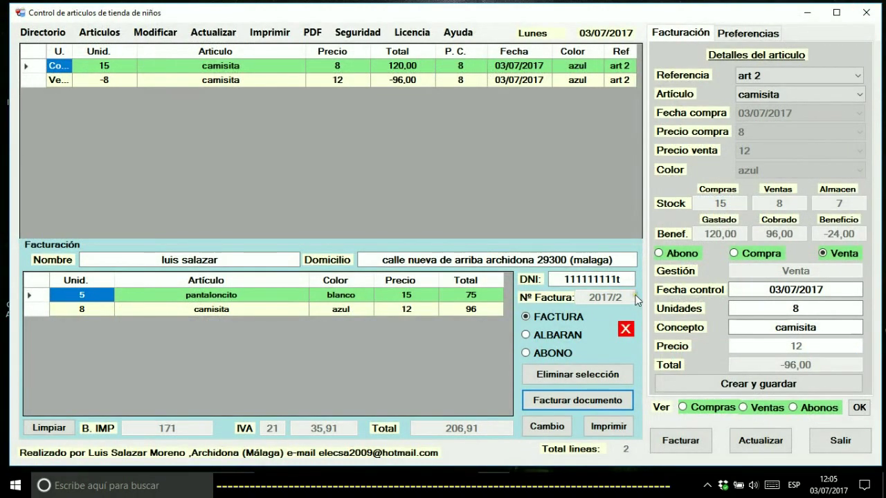
Clear the invoice lines to zero totals and select art 1, the pantaloncito
{"action": "left_click", "coordinate": [60, 429]}
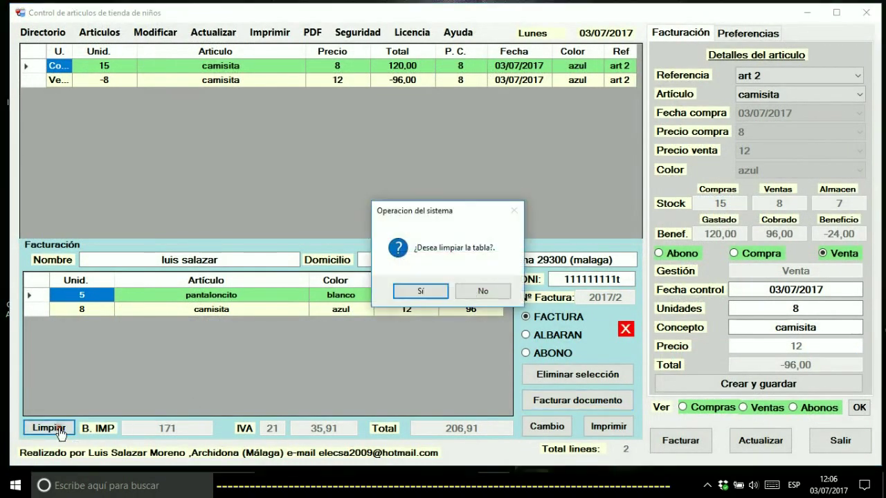
{"action": "left_click", "coordinate": [419, 291]}
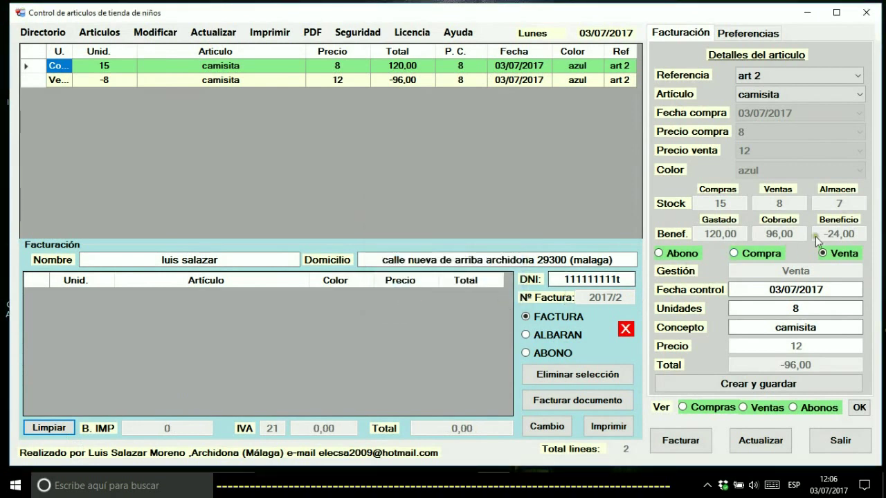
{"action": "left_click", "coordinate": [781, 78]}
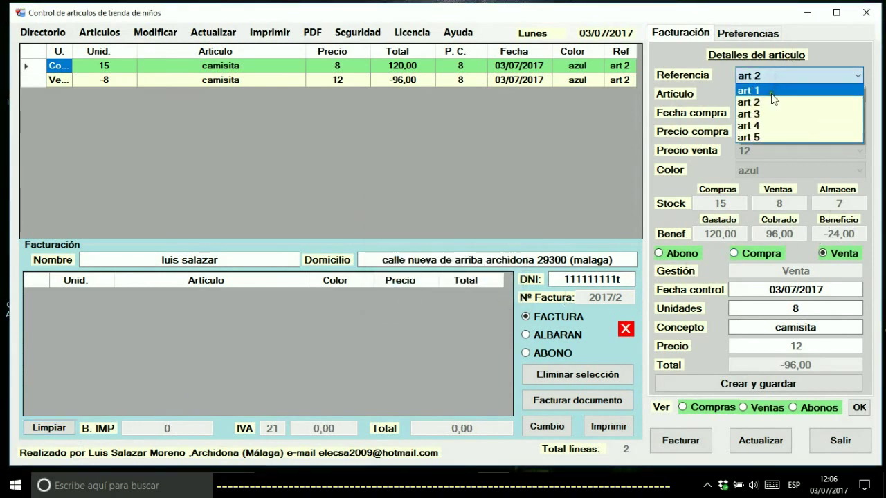
{"action": "left_click", "coordinate": [771, 93]}
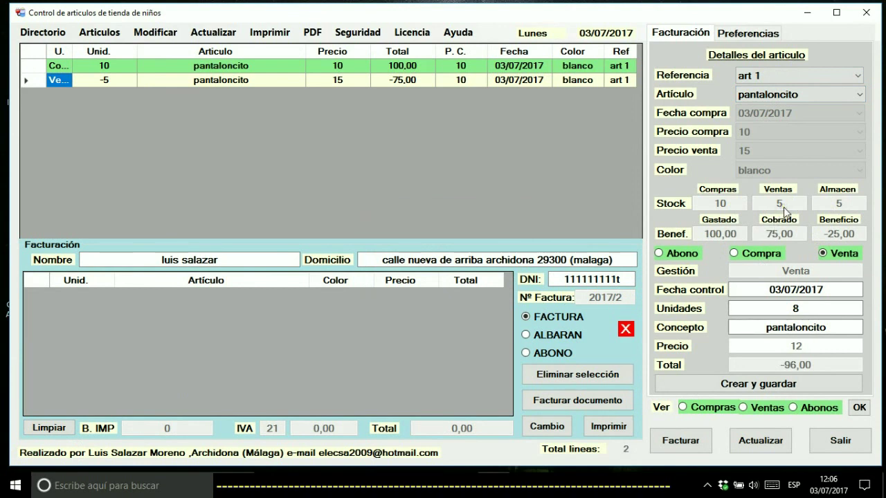
Save an Abono line returning 3 pantaloncito at 15, raising stock back to 8
{"action": "left_click", "coordinate": [680, 257]}
{"action": "left_click_drag", "start_coordinate": [803, 308], "coordinate": [764, 308]}
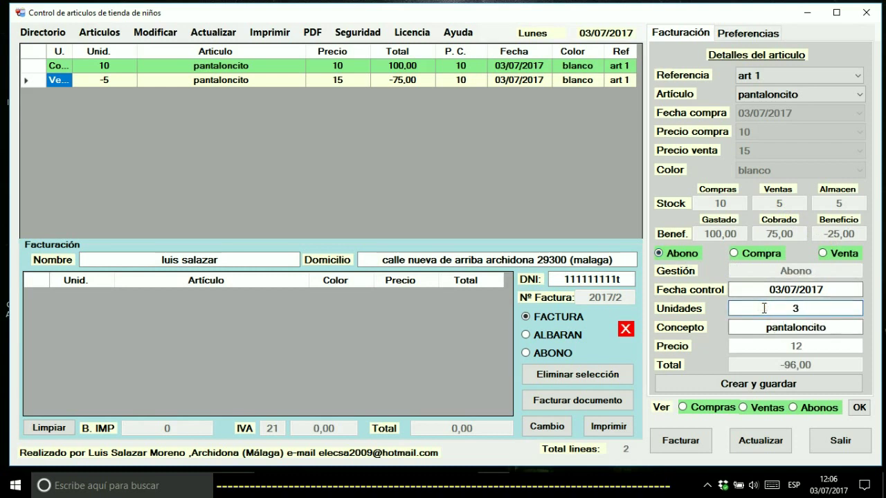
{"action": "type", "text": "3"}
{"action": "left_click", "coordinate": [740, 390]}
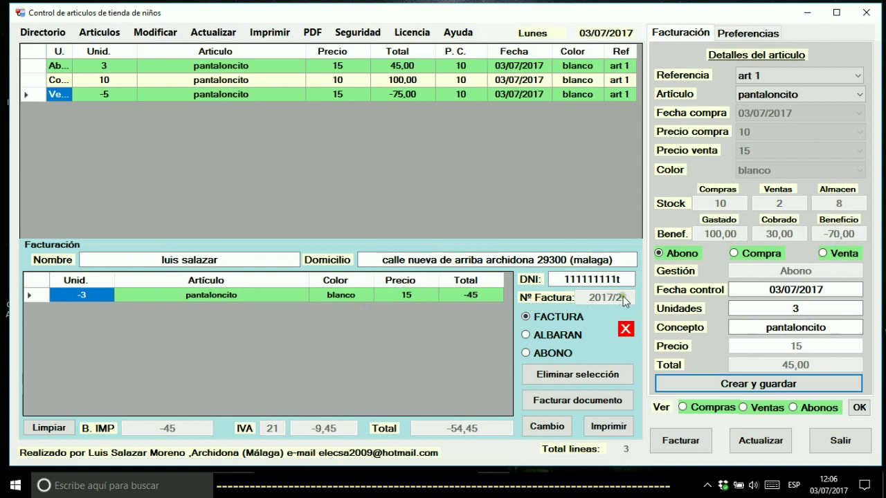
Generate the ABONO 2017/3 credit-note PDF for -54,45 EUR and open it
{"action": "left_click", "coordinate": [551, 354]}
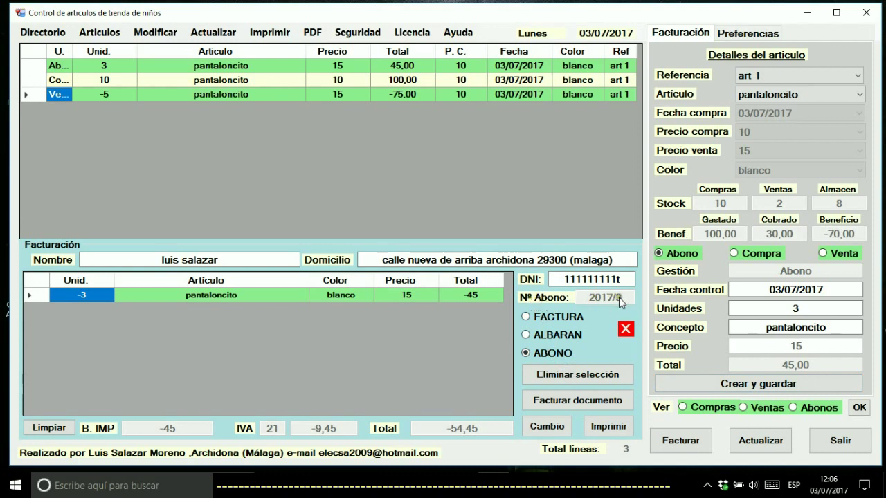
{"action": "left_click", "coordinate": [574, 402]}
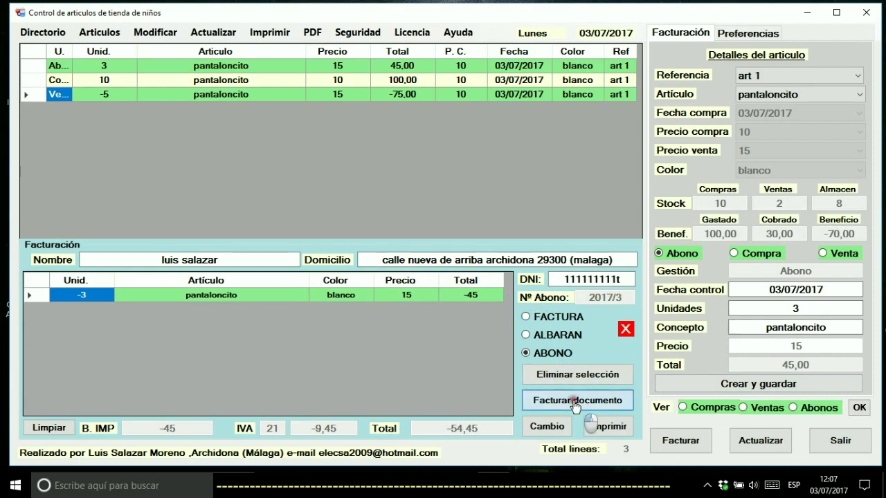
{"action": "left_click", "coordinate": [256, 229]}
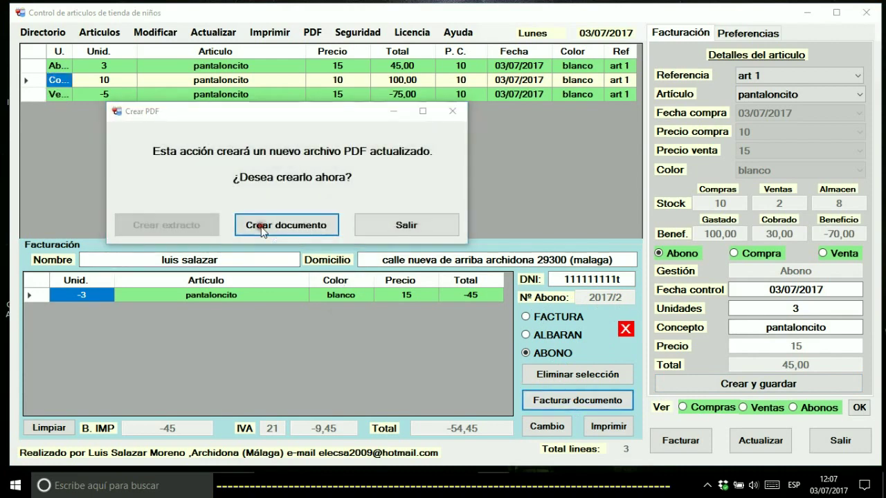
{"action": "left_click", "coordinate": [454, 291]}
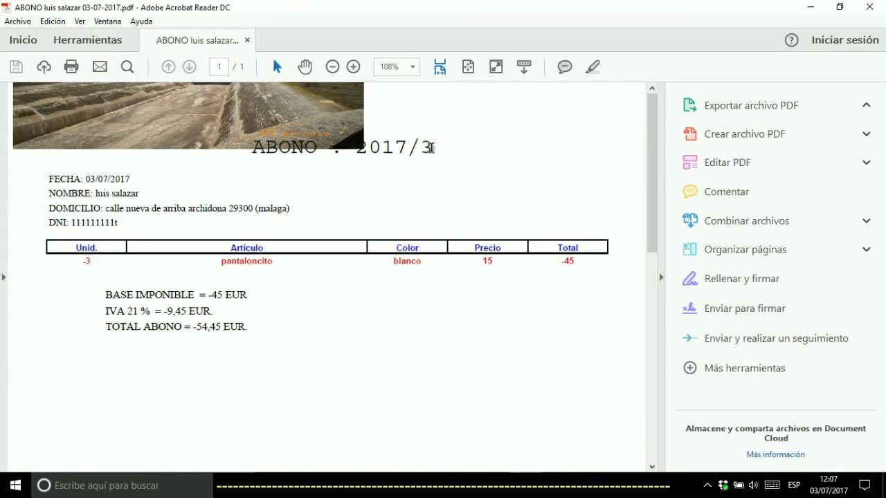
Check the ABONO 2017/3 number in the PDF heading, then close Acrobat Reader
{"action": "left_click_drag", "start_coordinate": [432, 148], "coordinate": [369, 149]}
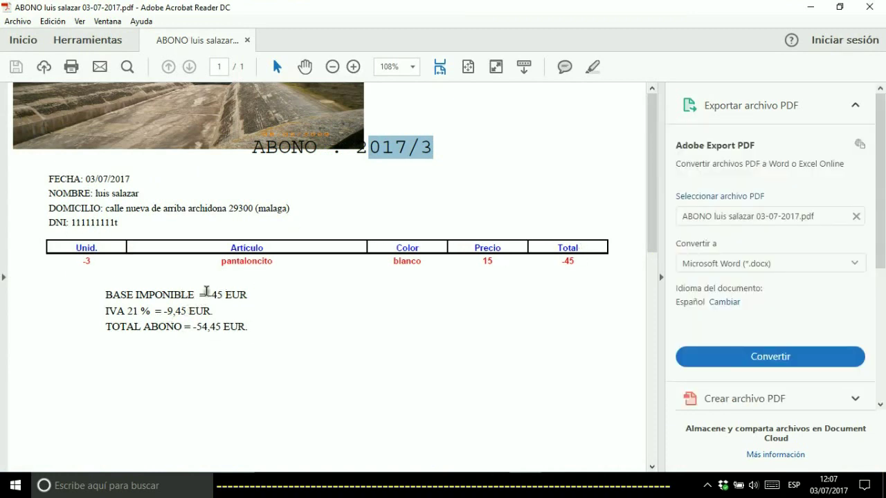
{"action": "left_click", "coordinate": [868, 8]}
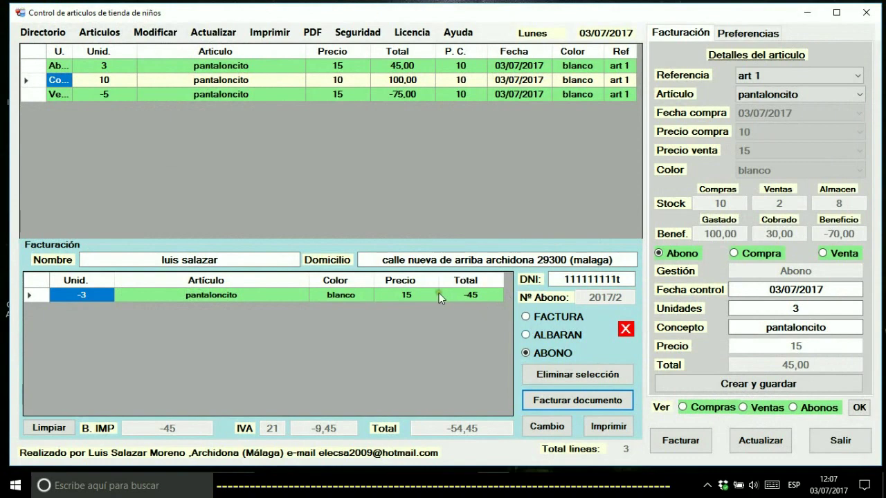
Clear the billing table and save a credit-note line returning 1 camisita (art 2)
{"action": "left_click", "coordinate": [43, 428]}
{"action": "left_click", "coordinate": [404, 288]}
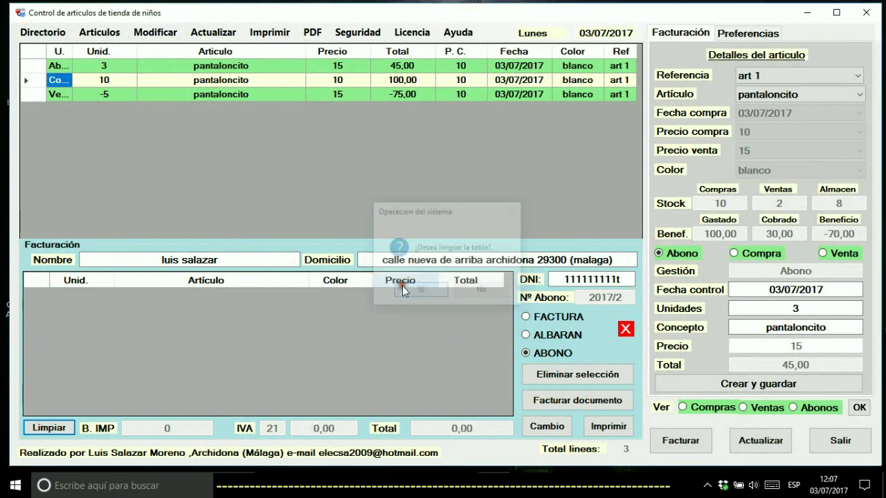
{"action": "left_click", "coordinate": [799, 76]}
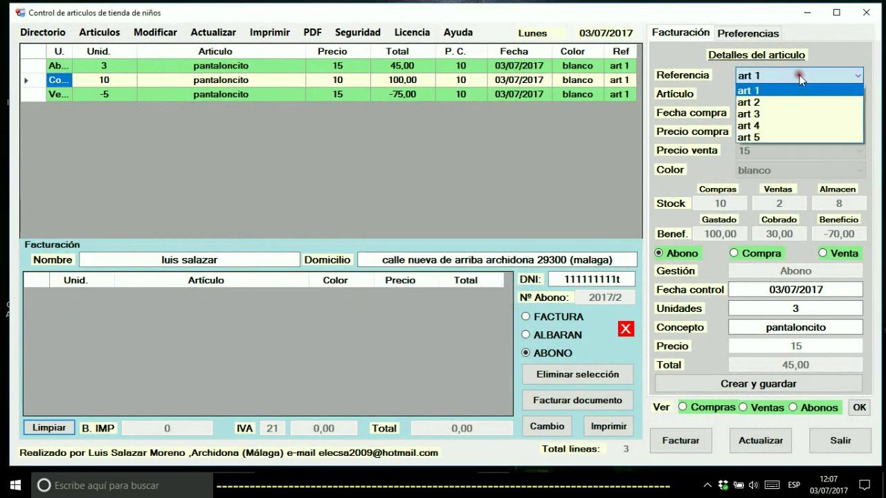
{"action": "left_click", "coordinate": [774, 114]}
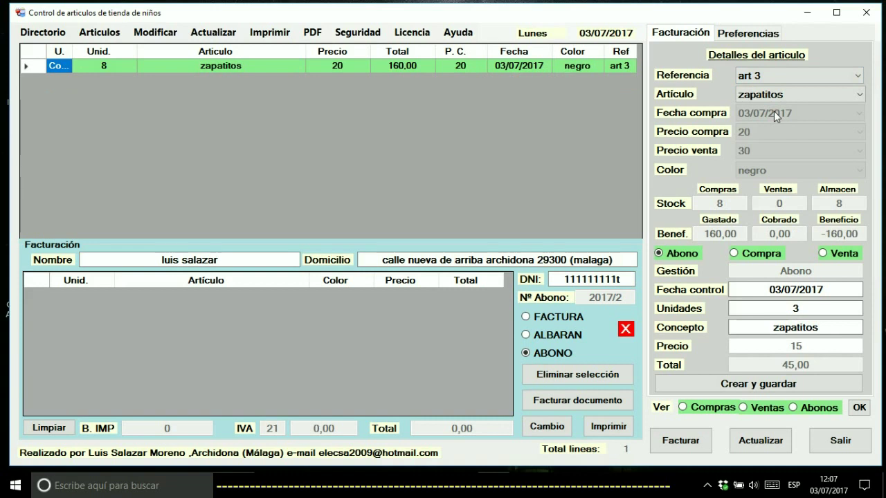
{"action": "left_click", "coordinate": [774, 77]}
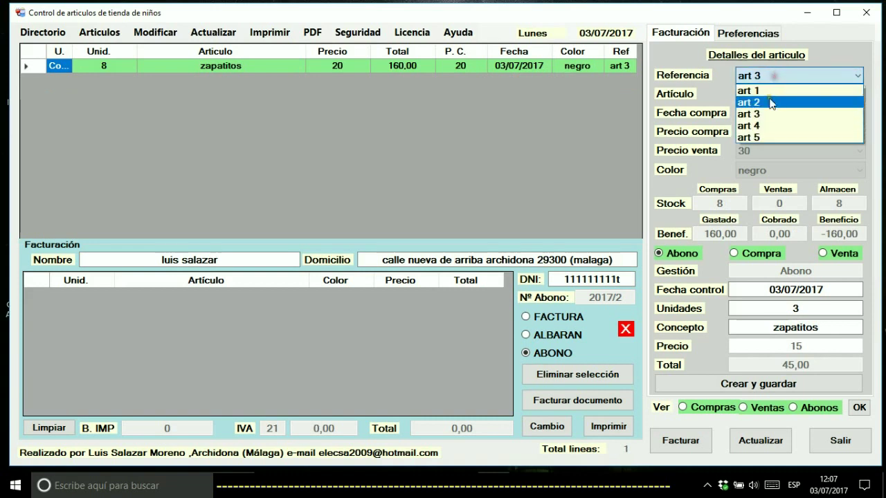
{"action": "left_click", "coordinate": [769, 99]}
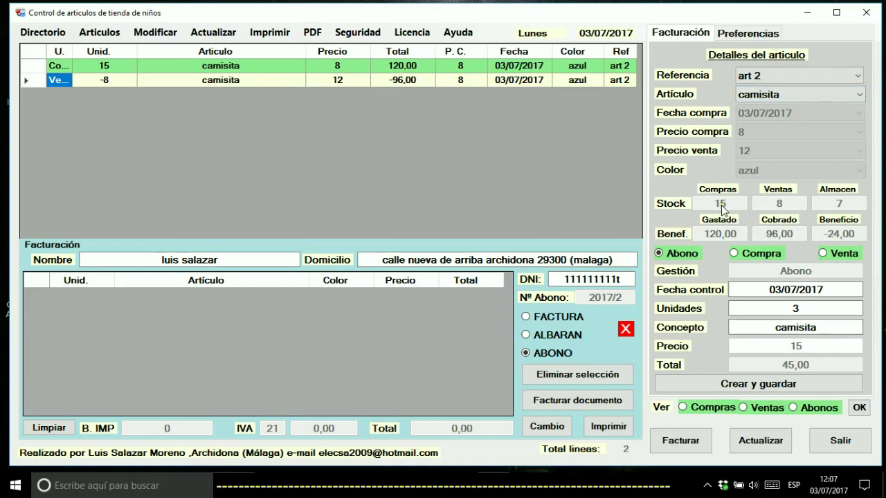
{"action": "left_click_drag", "start_coordinate": [804, 306], "coordinate": [782, 307]}
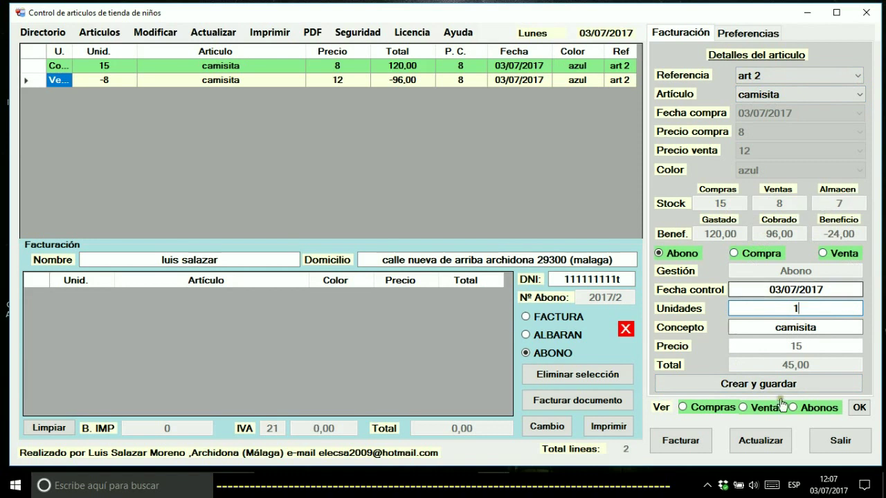
{"action": "left_click", "coordinate": [735, 391]}
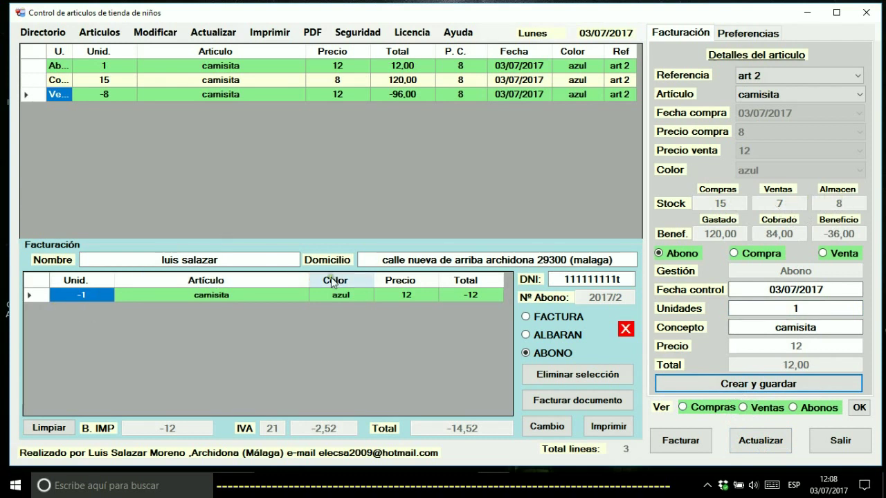
Export the ABONO 2017/2 credit-note PDF totalling -14,52 EUR, view it, and close Acrobat
{"action": "left_click", "coordinate": [551, 401]}
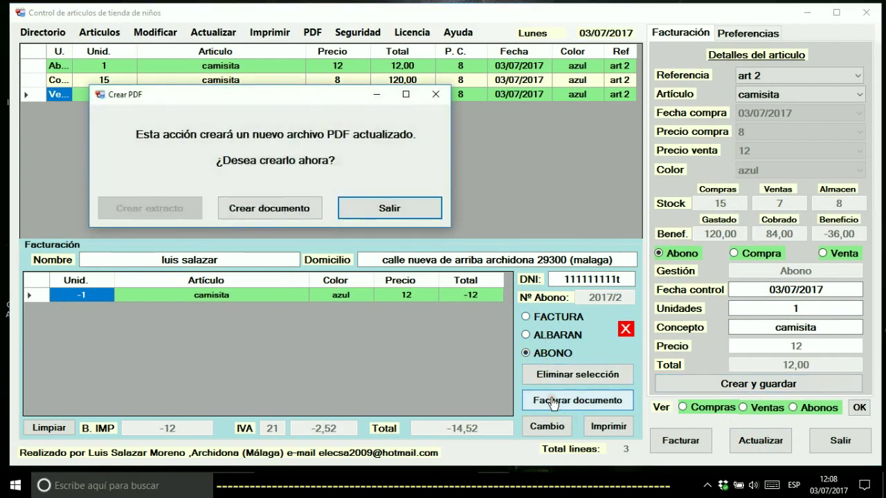
{"action": "left_click", "coordinate": [273, 211]}
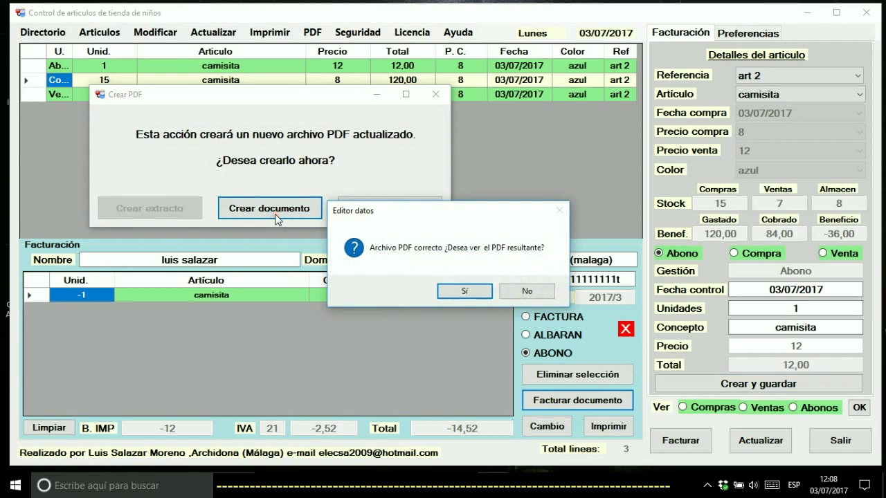
{"action": "left_click", "coordinate": [466, 291]}
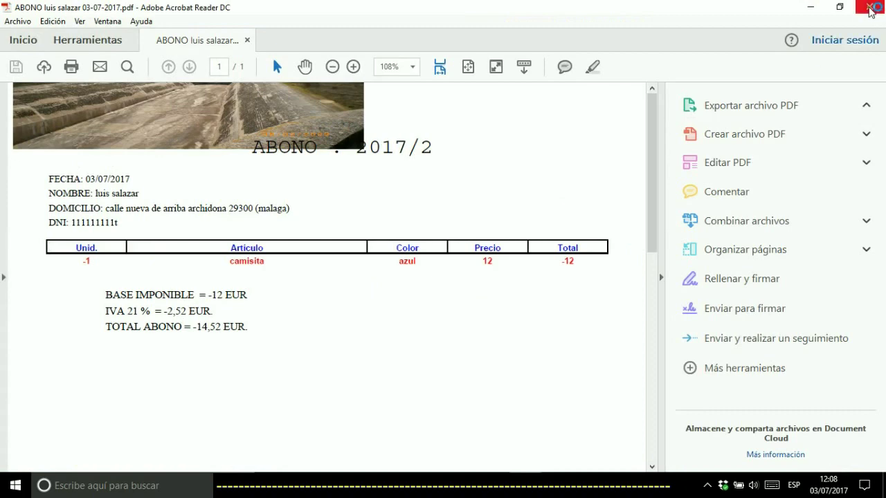
{"action": "left_click", "coordinate": [869, 8]}
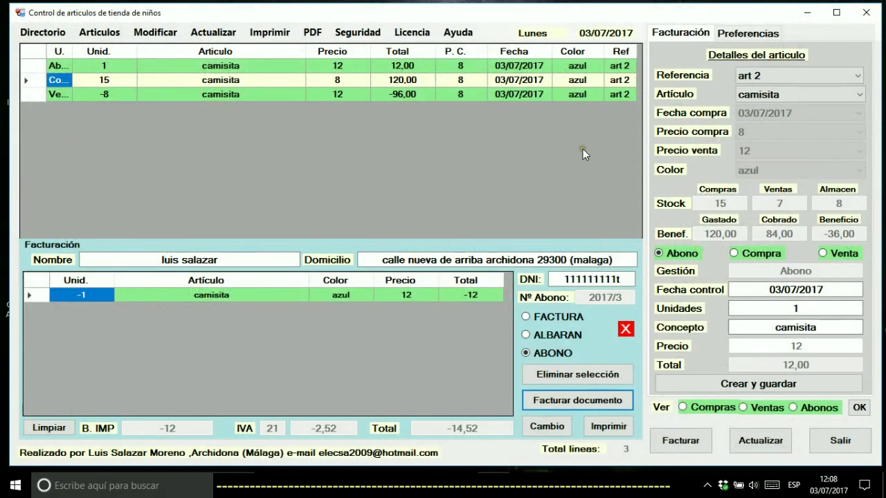
Clear the billing table and save a Venta of 4 art 1 pantaloncito
{"action": "left_click", "coordinate": [779, 75]}
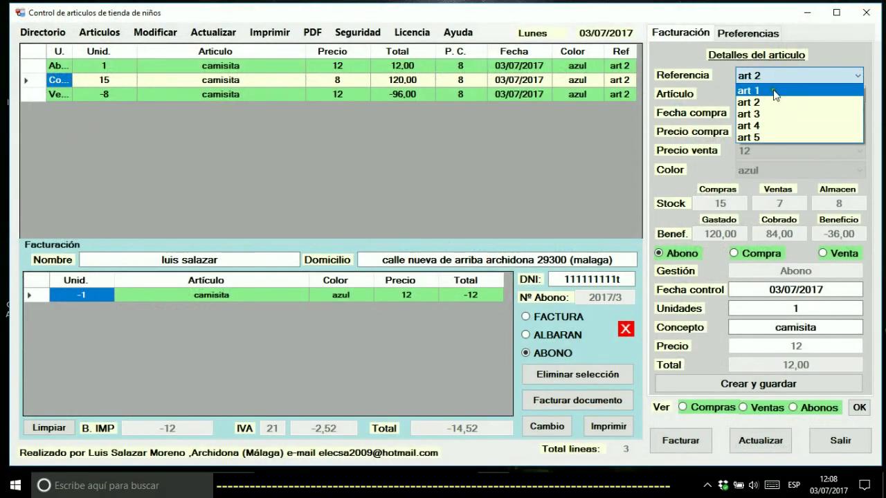
{"action": "left_click", "coordinate": [773, 91]}
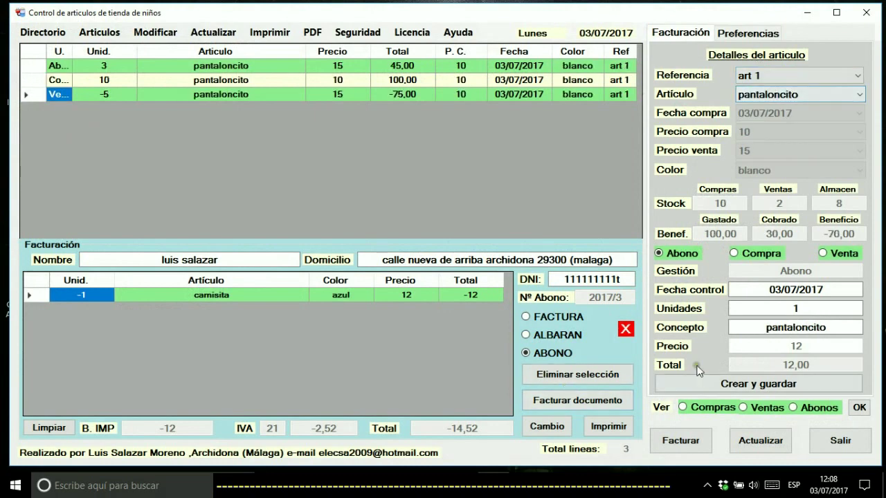
{"action": "left_click", "coordinate": [47, 427]}
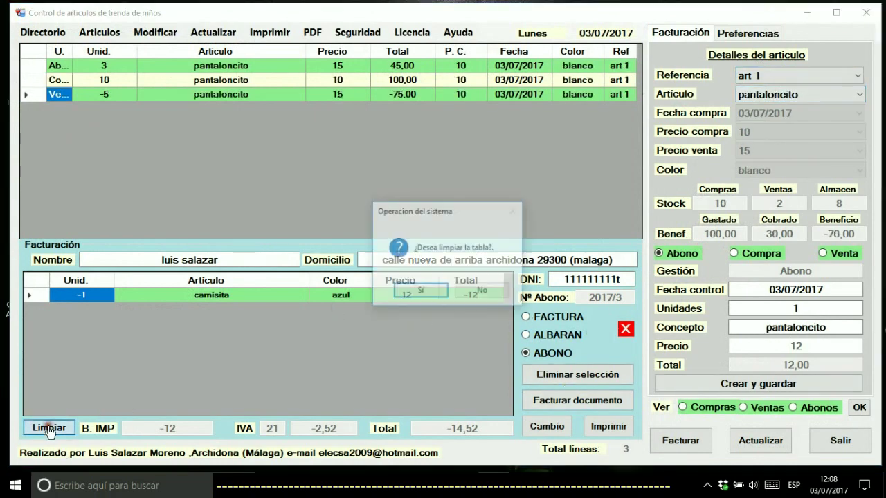
{"action": "left_click", "coordinate": [432, 291]}
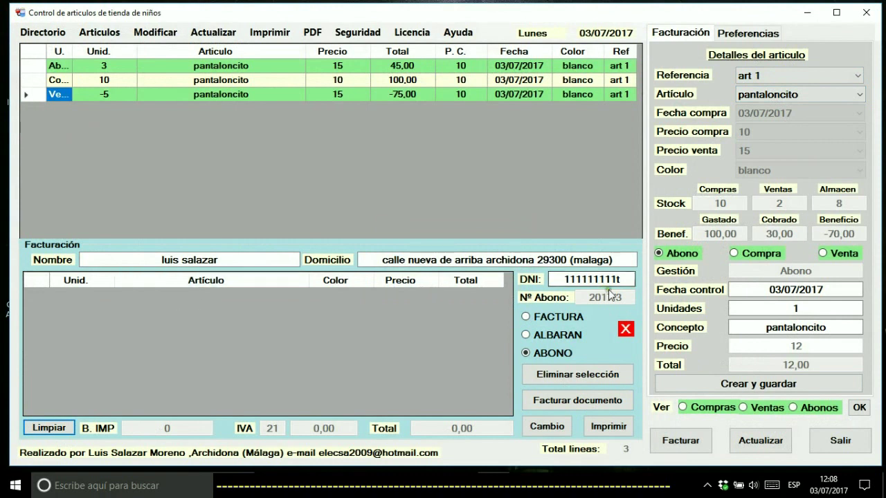
{"action": "left_click", "coordinate": [834, 256]}
{"action": "left_click", "coordinate": [793, 309]}
{"action": "double_click", "coordinate": [791, 309]}
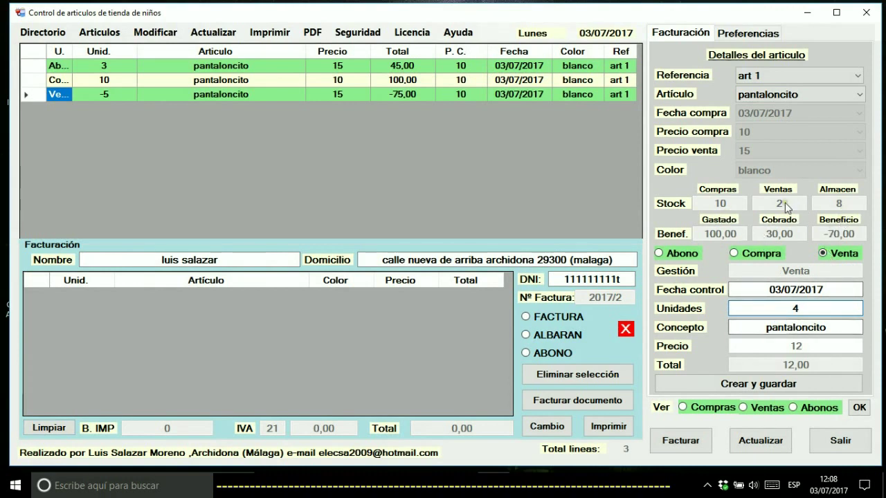
{"action": "left_click", "coordinate": [761, 385]}
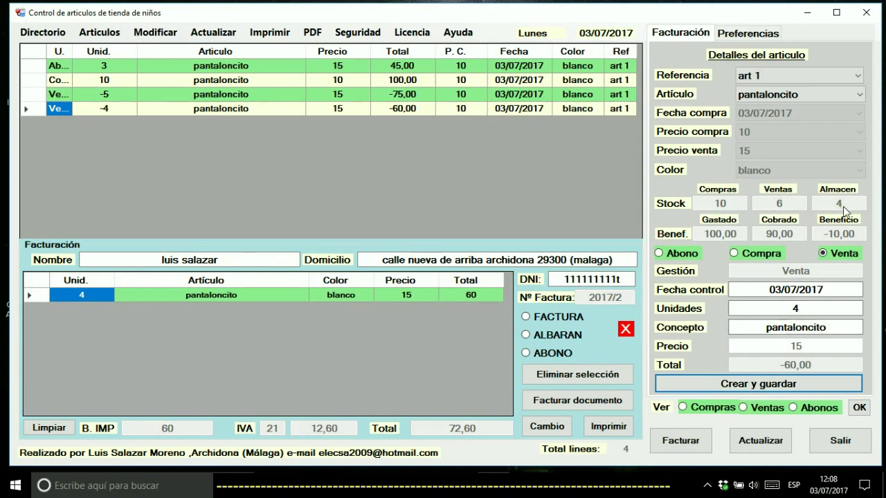
Export the sale as an ALBARAN delivery-note PDF and open it
{"action": "left_click", "coordinate": [552, 337]}
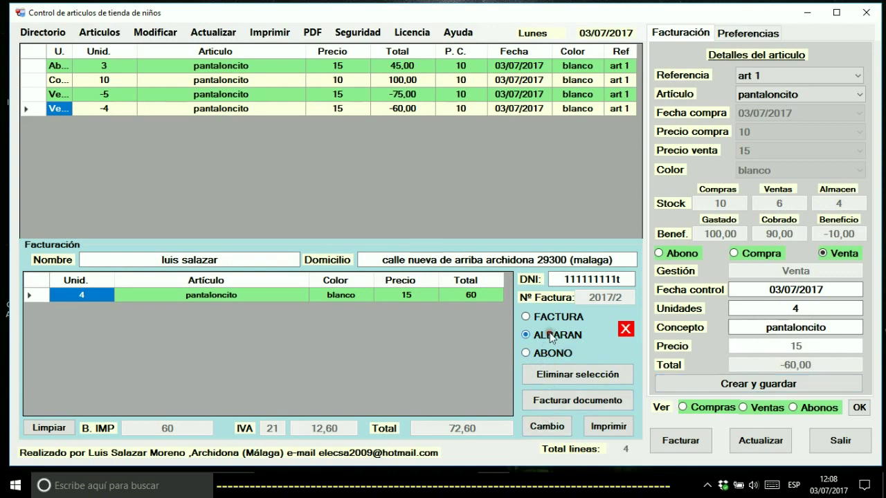
{"action": "left_click", "coordinate": [553, 404]}
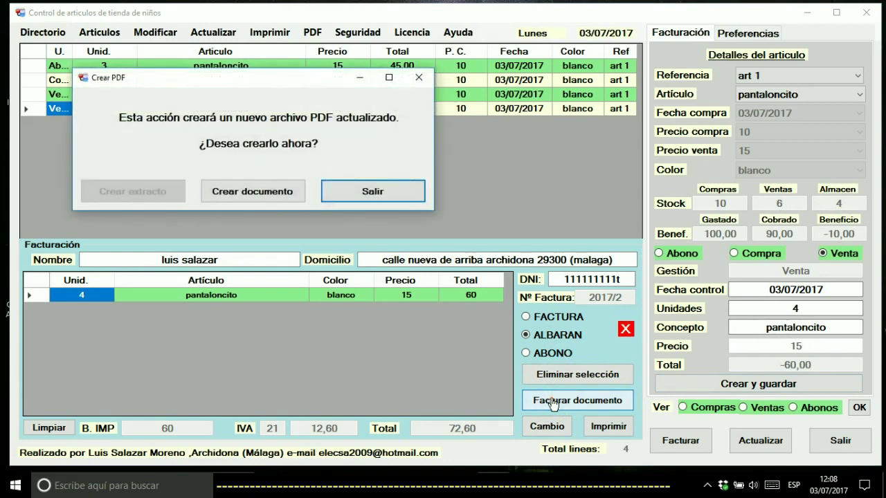
{"action": "left_click", "coordinate": [241, 198]}
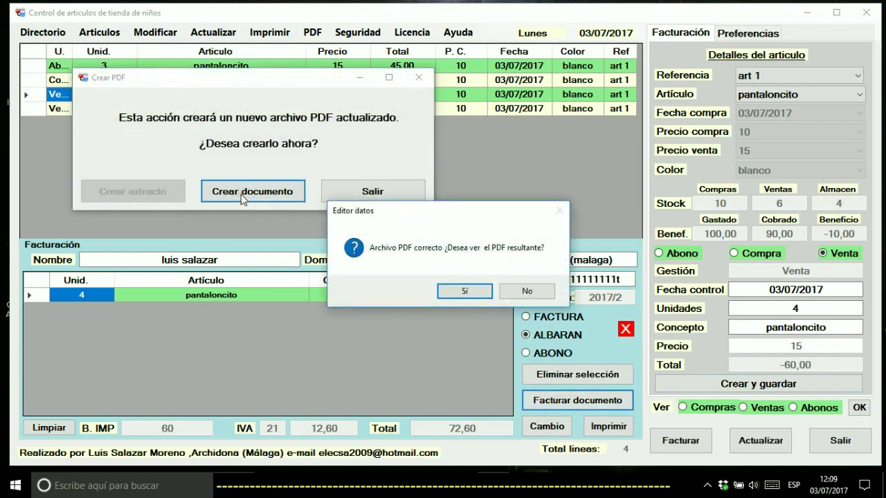
{"action": "left_click", "coordinate": [472, 293]}
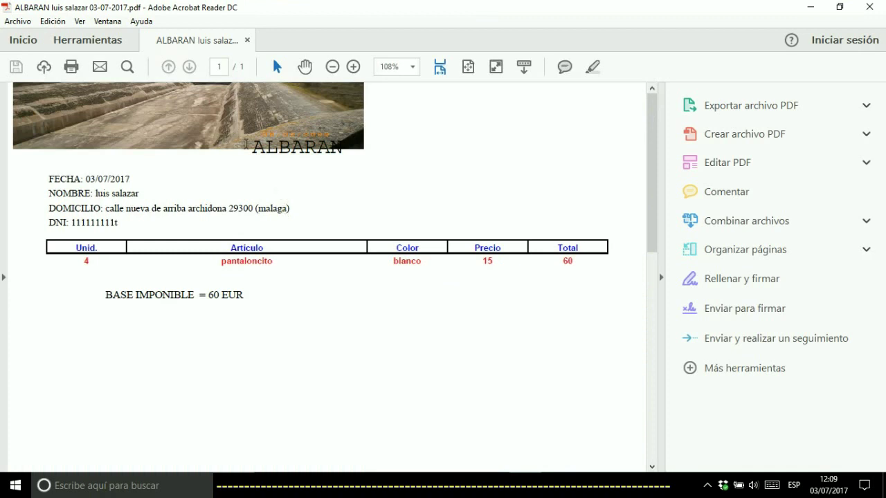
Check the ALBARAN heading and the 60 EUR BASE IMPONIBLE line, then close Acrobat
{"action": "left_click_drag", "start_coordinate": [250, 145], "coordinate": [351, 146]}
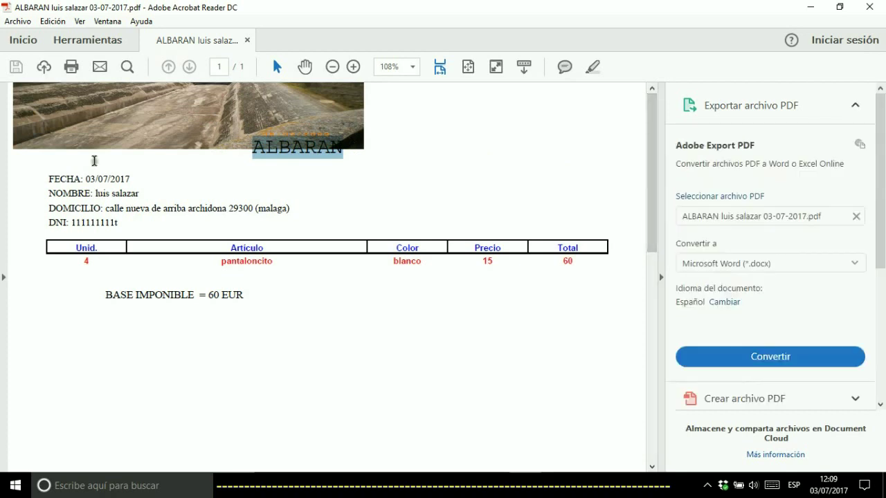
{"action": "left_click_drag", "start_coordinate": [253, 294], "coordinate": [99, 287]}
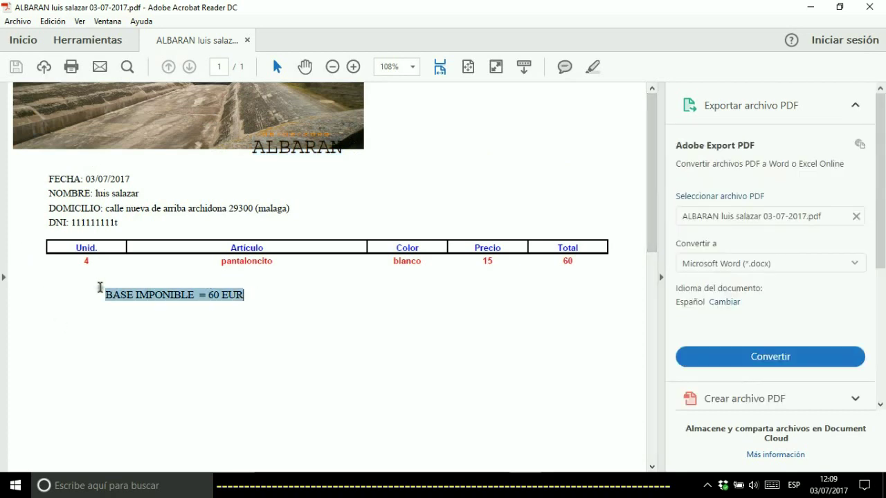
{"action": "left_click", "coordinate": [265, 297]}
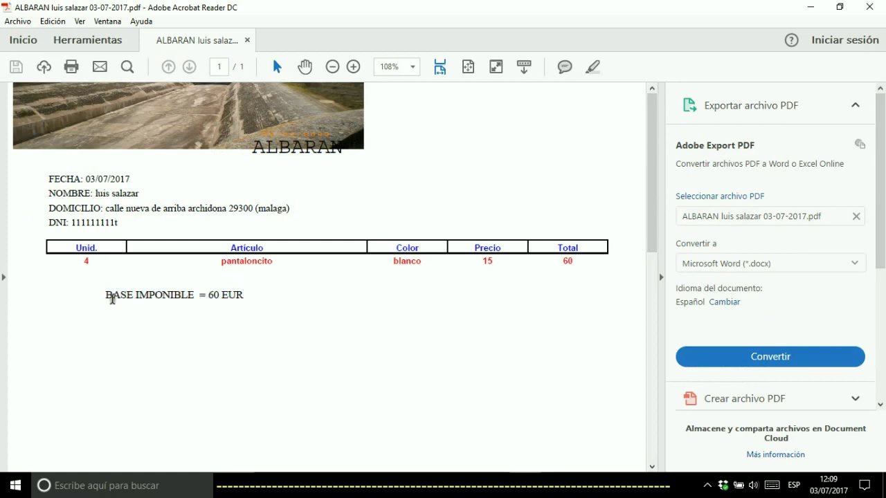
{"action": "left_click_drag", "start_coordinate": [101, 296], "coordinate": [258, 292]}
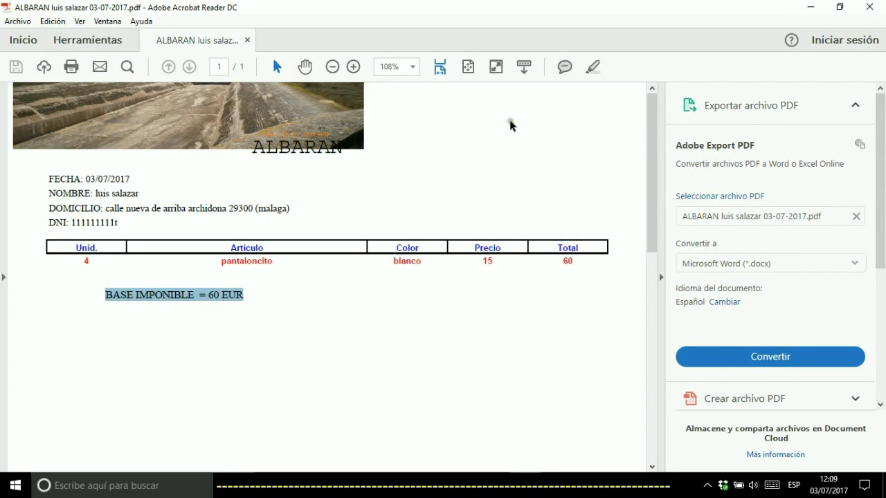
{"action": "left_click", "coordinate": [868, 7]}
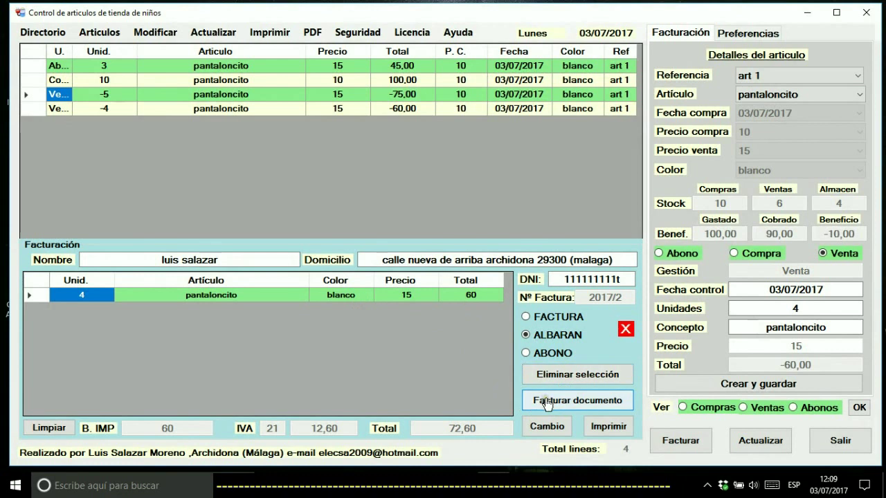
Open the change calculator, start entering the amount handed over, and toggle invoice/delivery note
{"action": "left_click", "coordinate": [548, 426]}
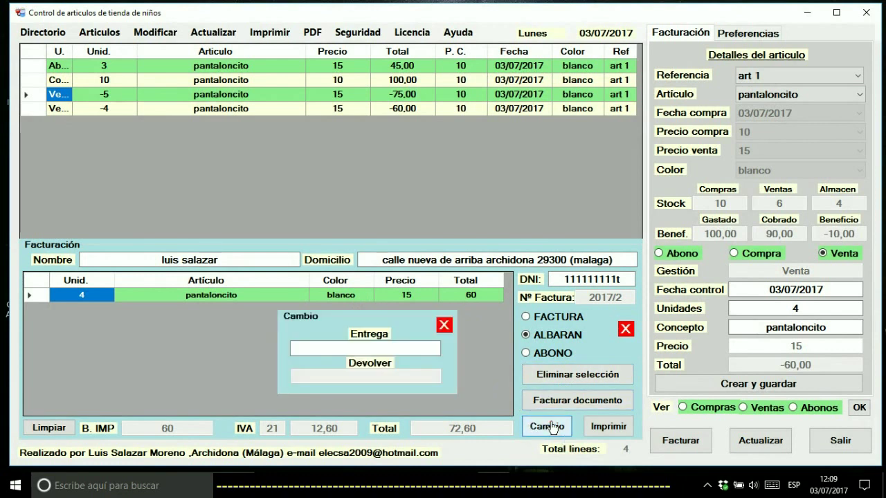
{"action": "left_click", "coordinate": [353, 348]}
{"action": "type", "text": "1"}
{"action": "key", "text": "Return"}
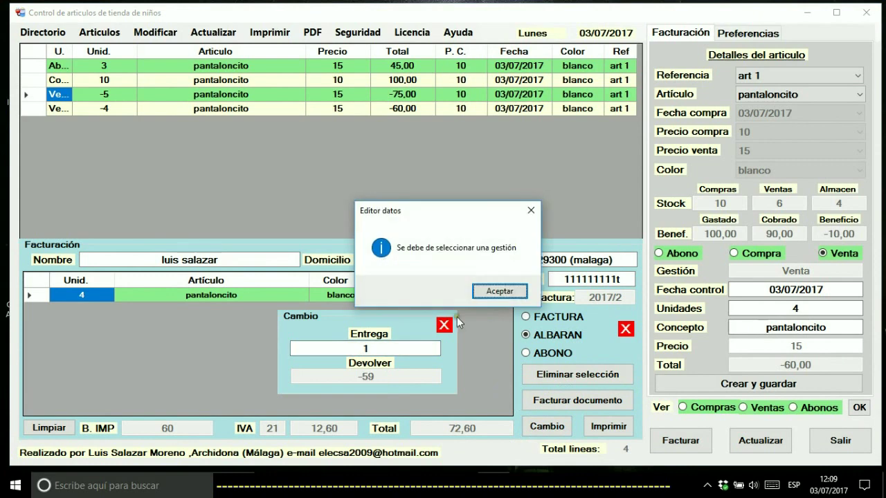
{"action": "left_click", "coordinate": [492, 290]}
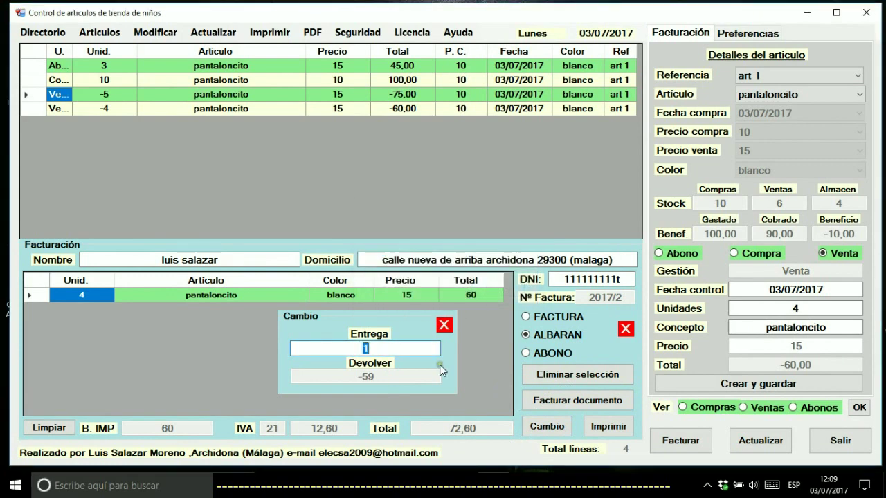
{"action": "left_click", "coordinate": [528, 318]}
{"action": "left_click", "coordinate": [537, 335]}
Complete 100 as the amount handed over so 40 is given back, then glance at help options
{"action": "left_click", "coordinate": [391, 348]}
{"action": "type", "text": "0"}
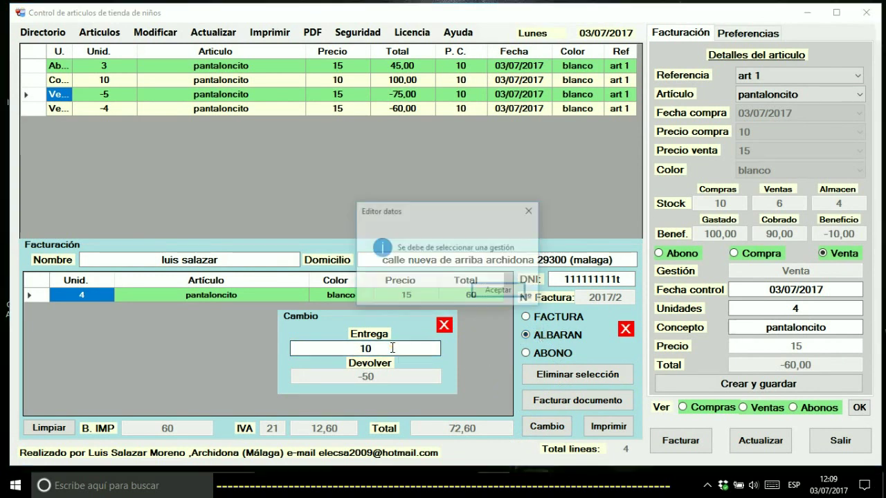
{"action": "left_click", "coordinate": [493, 295]}
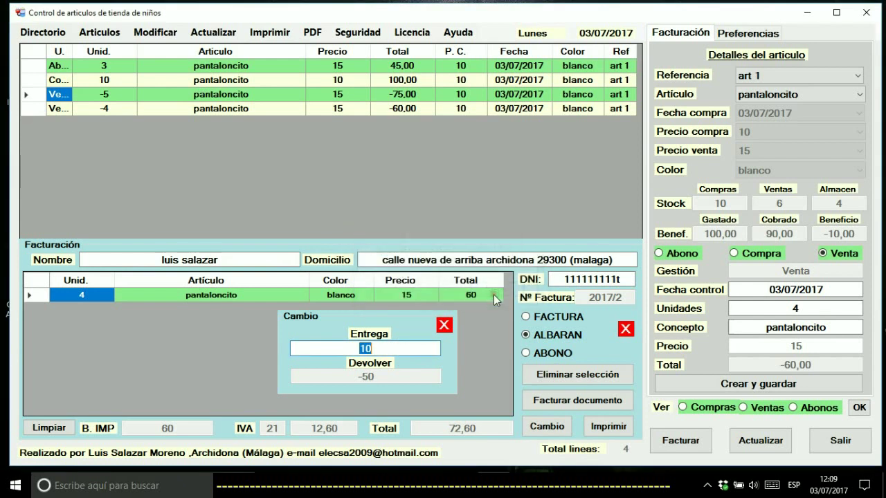
{"action": "left_click", "coordinate": [584, 336]}
{"action": "left_click", "coordinate": [378, 350]}
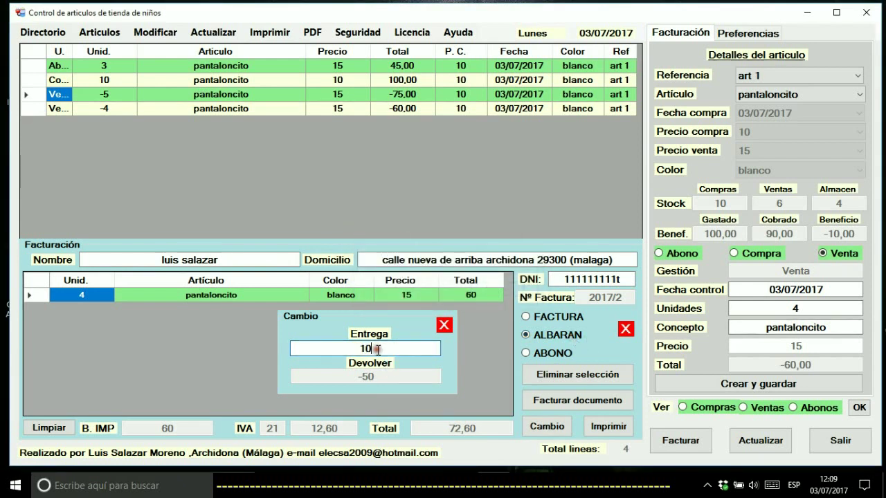
{"action": "type", "text": "0"}
{"action": "key", "text": "Return"}
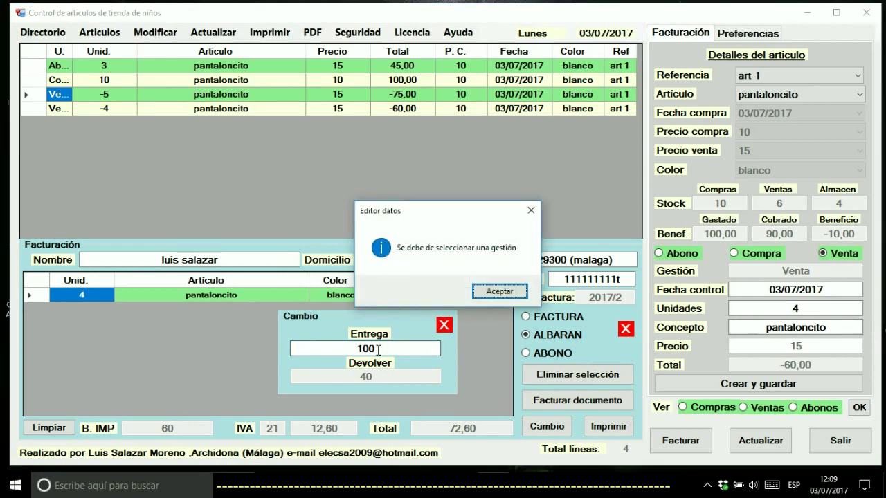
{"action": "left_click", "coordinate": [499, 291]}
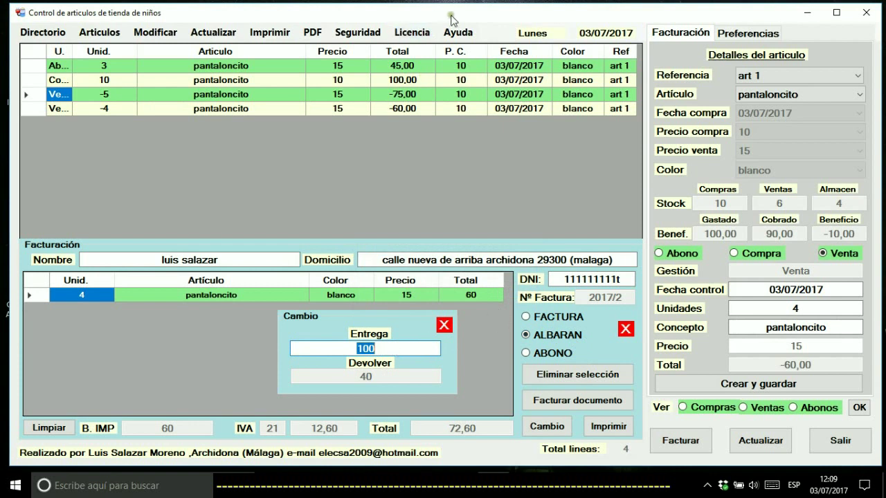
{"action": "left_click", "coordinate": [462, 33]}
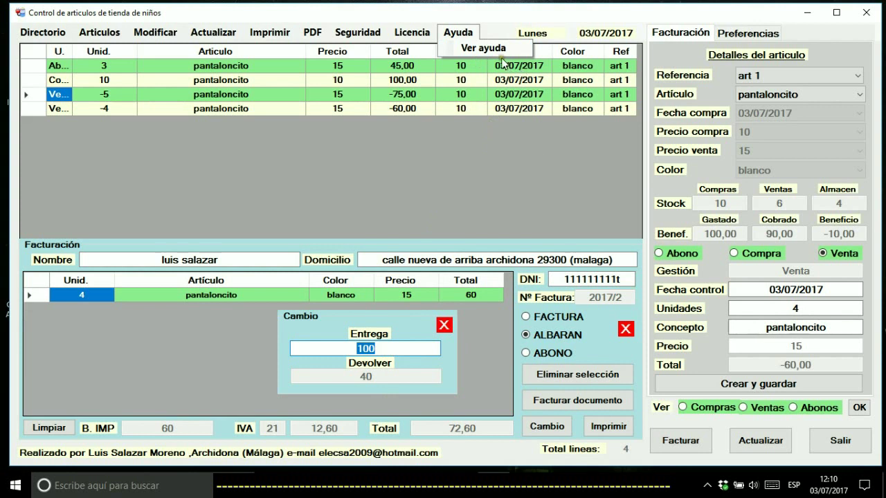
{"action": "left_click", "coordinate": [474, 162]}
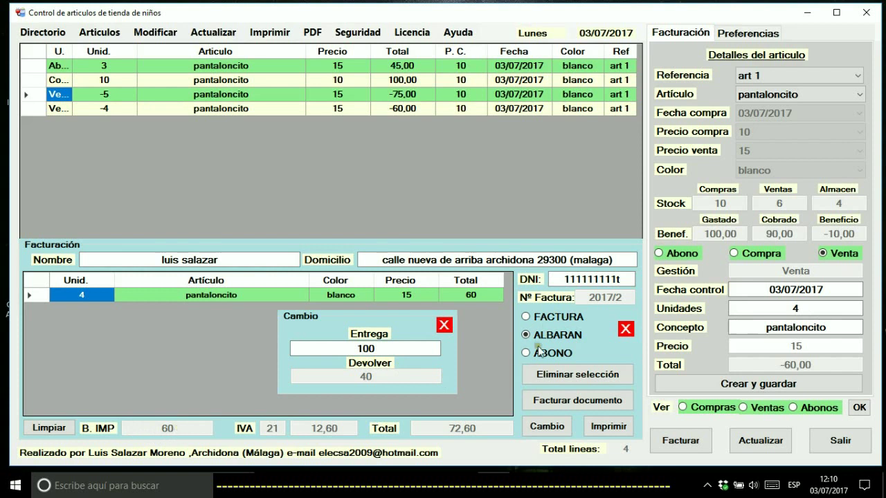
Switch the document to invoice and re-enter 100 as the amount handed over
{"action": "left_click", "coordinate": [553, 318]}
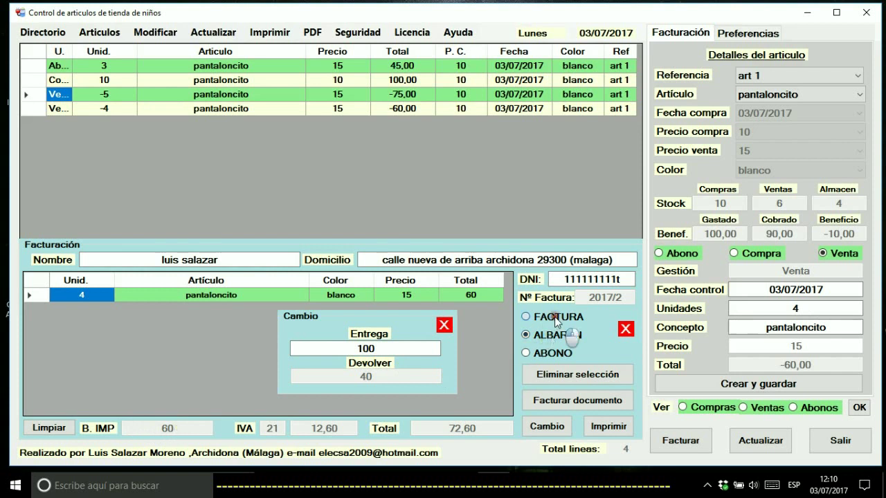
{"action": "left_click", "coordinate": [390, 347]}
{"action": "key", "text": "BackSpace"}
{"action": "type", "text": "0"}
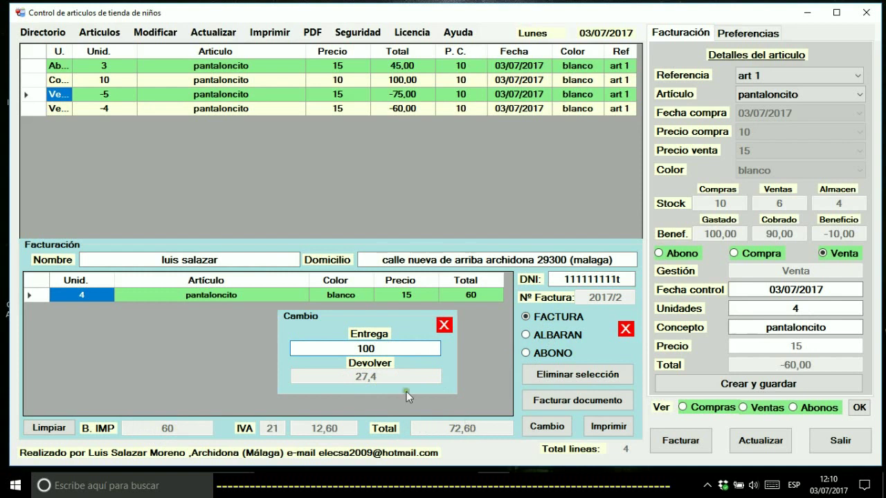
{"action": "key", "text": "BackSpace"}
{"action": "key", "text": "BackSpace"}
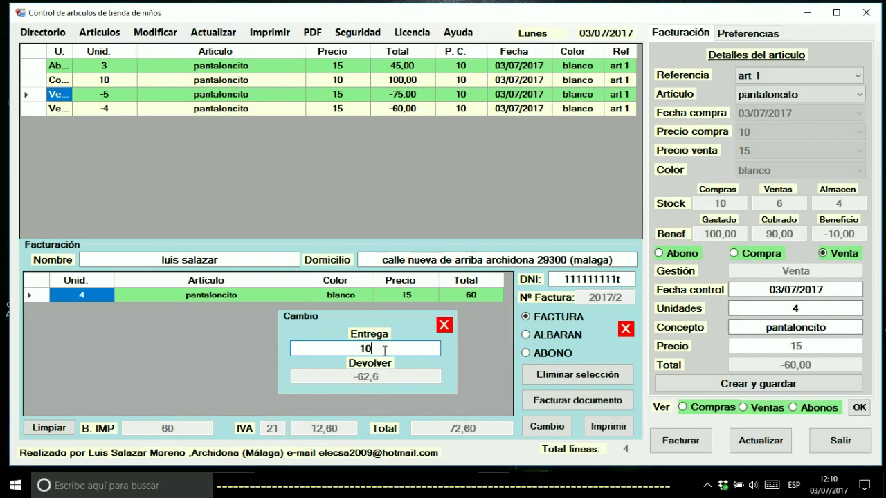
{"action": "type", "text": "100"}
{"action": "key", "text": "BackSpace"}
{"action": "key", "text": "BackSpace"}
{"action": "type", "text": "00"}
Switch to delivery note and back to invoice, re-entering 100 handed over
{"action": "left_click", "coordinate": [547, 334]}
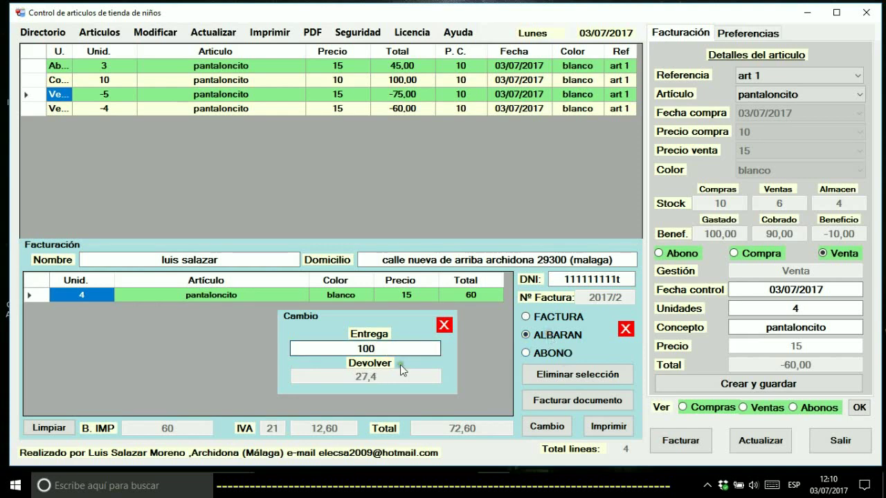
{"action": "left_click", "coordinate": [393, 346]}
{"action": "key", "text": "BackSpace"}
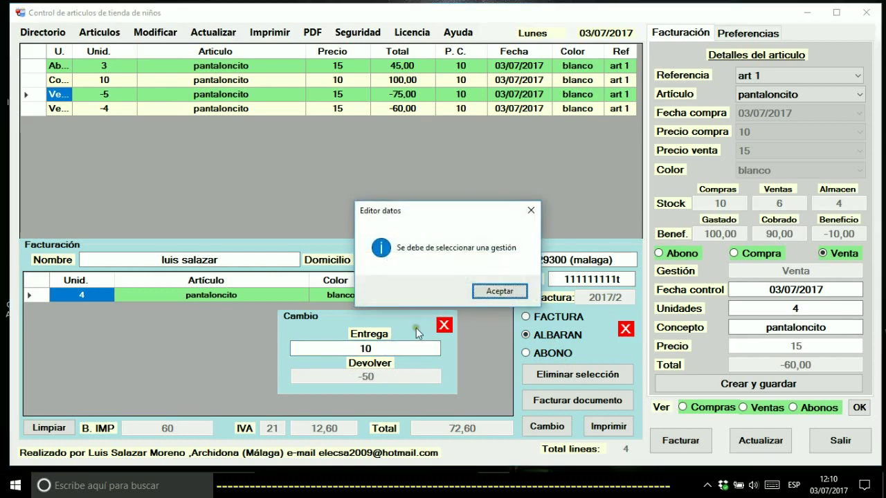
{"action": "left_click", "coordinate": [490, 291]}
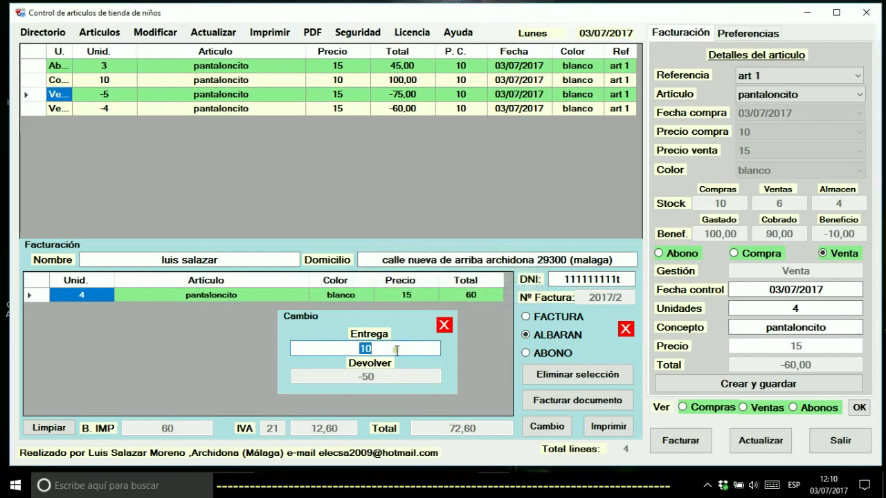
{"action": "left_click", "coordinate": [550, 317]}
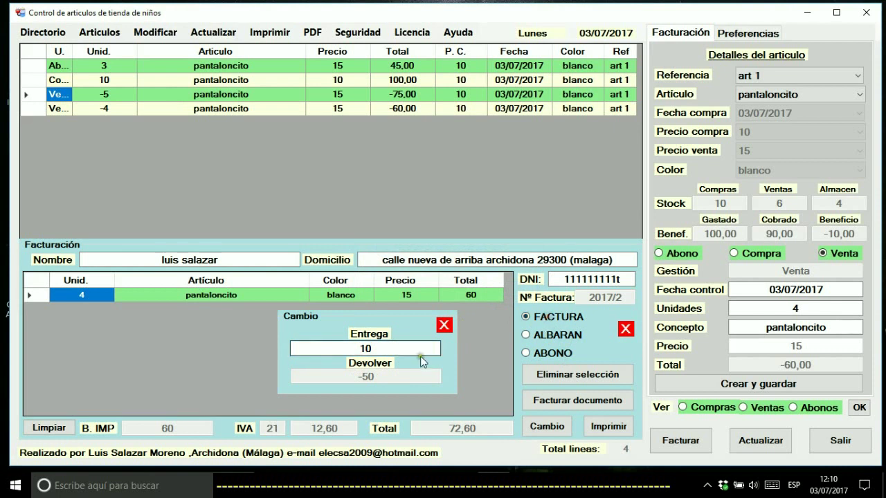
{"action": "left_click", "coordinate": [403, 351]}
{"action": "type", "text": "100"}
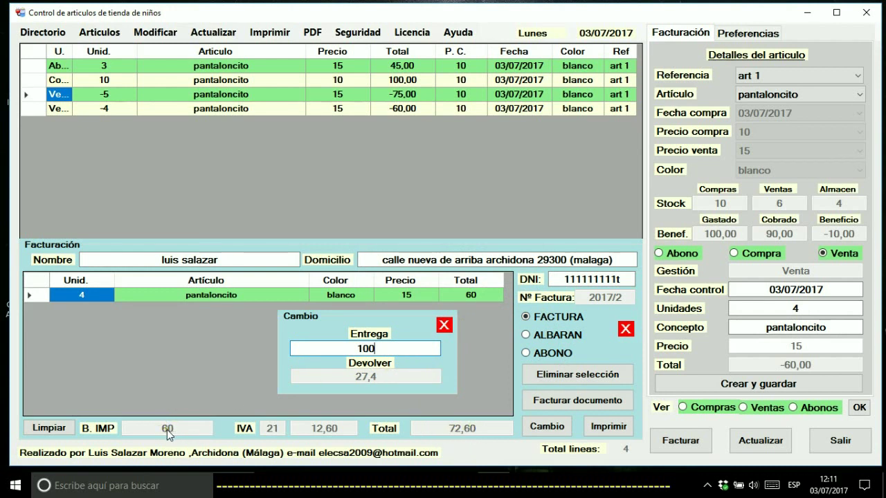
Make the document a credit note with 100 handed over, returning 27,4 against 72,60
{"action": "left_click", "coordinate": [527, 353]}
{"action": "left_click", "coordinate": [402, 348]}
{"action": "key", "text": "BackSpace"}
{"action": "type", "text": "0"}
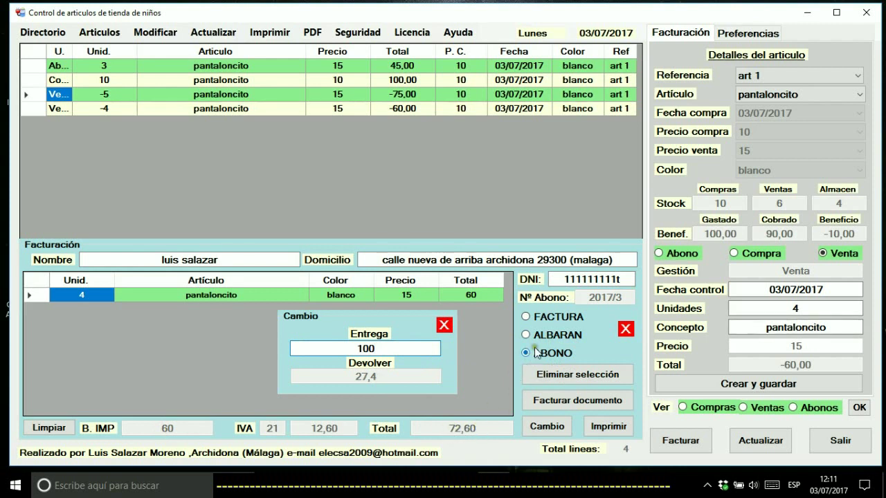
Close the change calculator, clear the billing table, and save a new 4-unit pantaloncito sale
{"action": "left_click", "coordinate": [443, 325]}
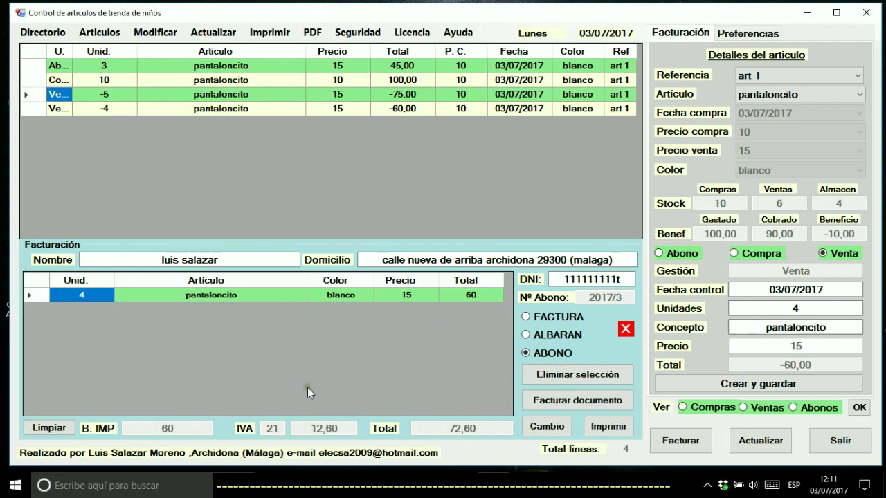
{"action": "left_click", "coordinate": [57, 436]}
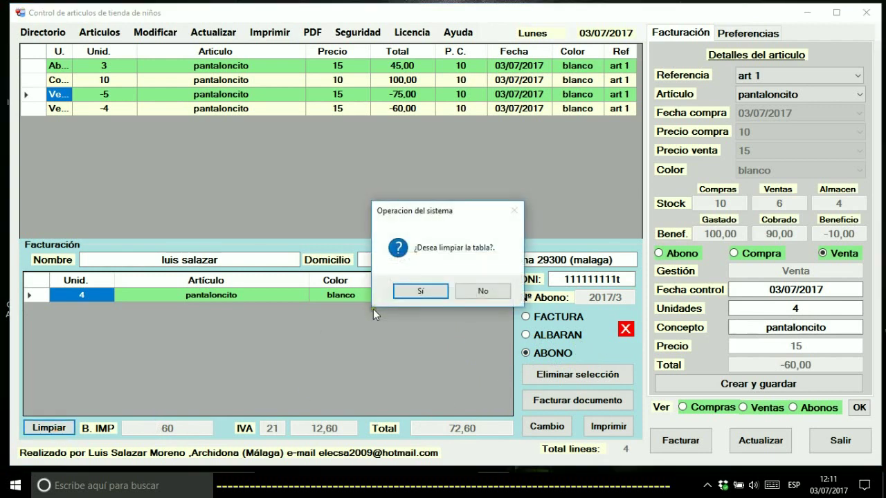
{"action": "left_click", "coordinate": [399, 294]}
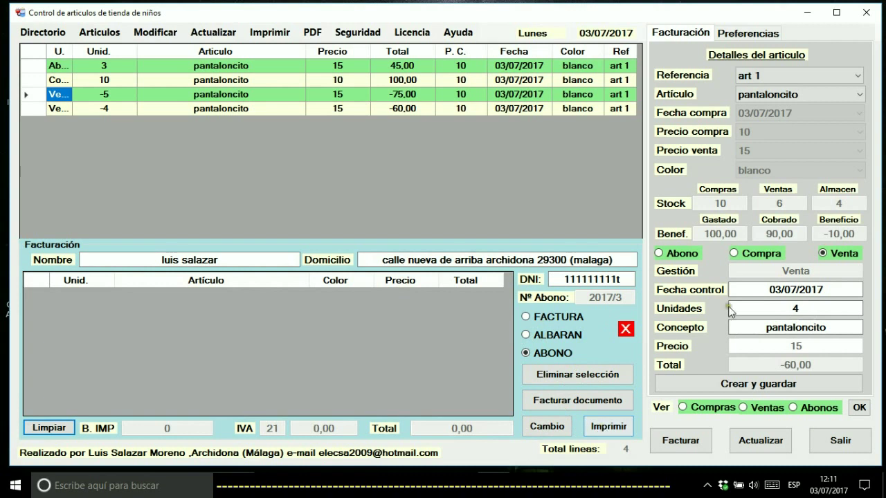
{"action": "left_click", "coordinate": [808, 312]}
{"action": "left_click", "coordinate": [745, 384]}
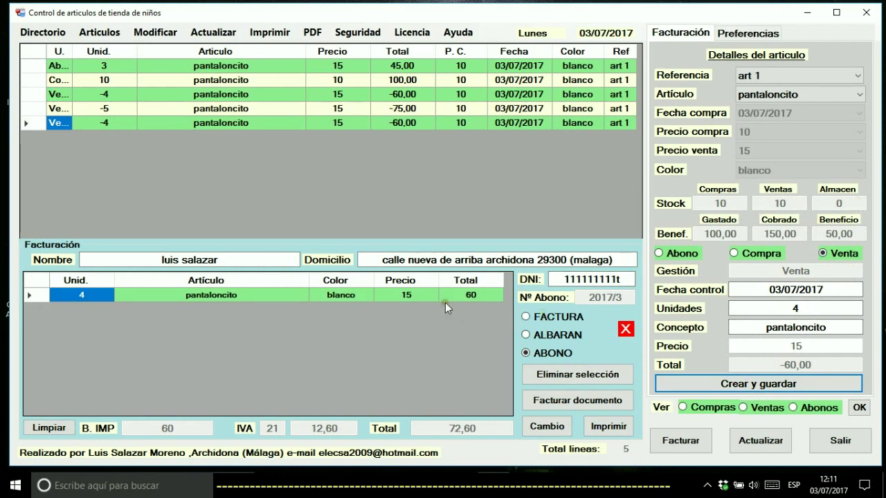
Print the delivery note and close the Acrobat Reader window showing the ALBARAN PDF
{"action": "left_click", "coordinate": [602, 436]}
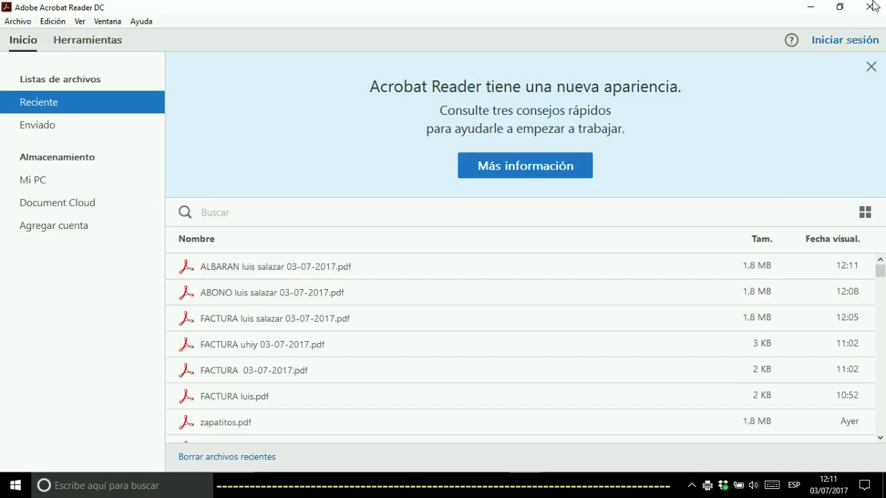
{"action": "left_click", "coordinate": [871, 6]}
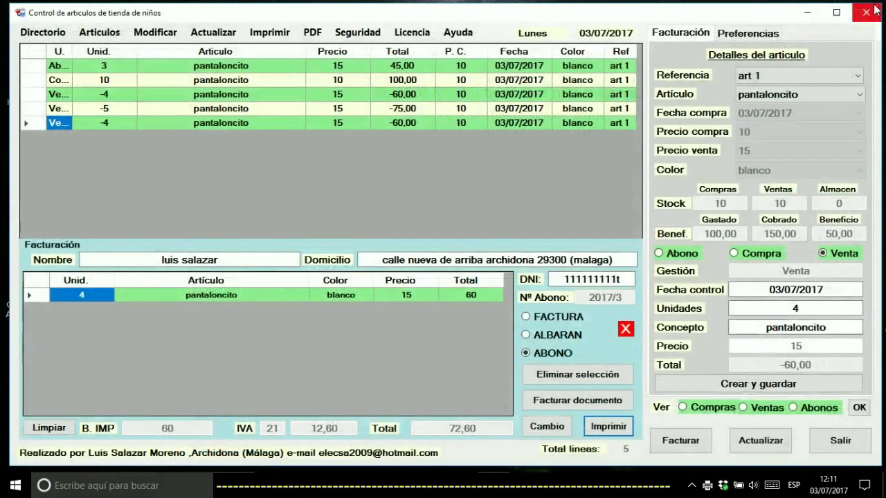
Cancel the queued ALBARAN job in the hp psc 1310 queue, then close the queue and Facturación panel
{"action": "double_click", "coordinate": [707, 487]}
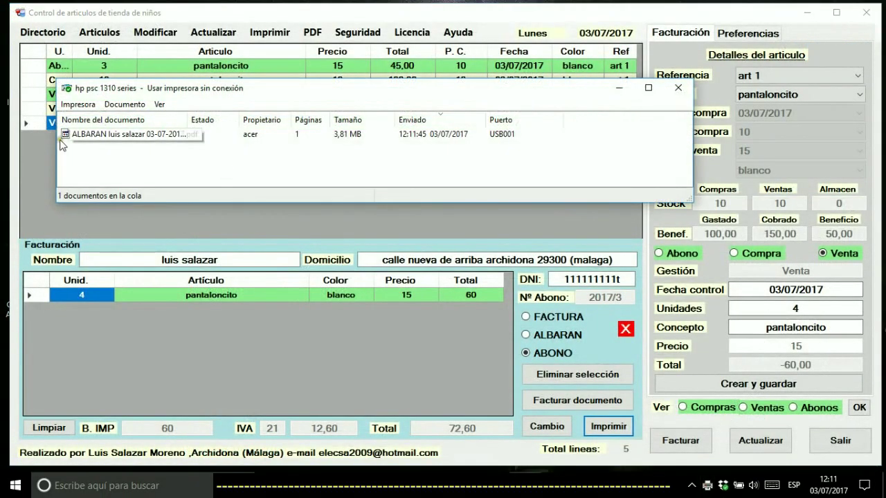
{"action": "right_click", "coordinate": [127, 141]}
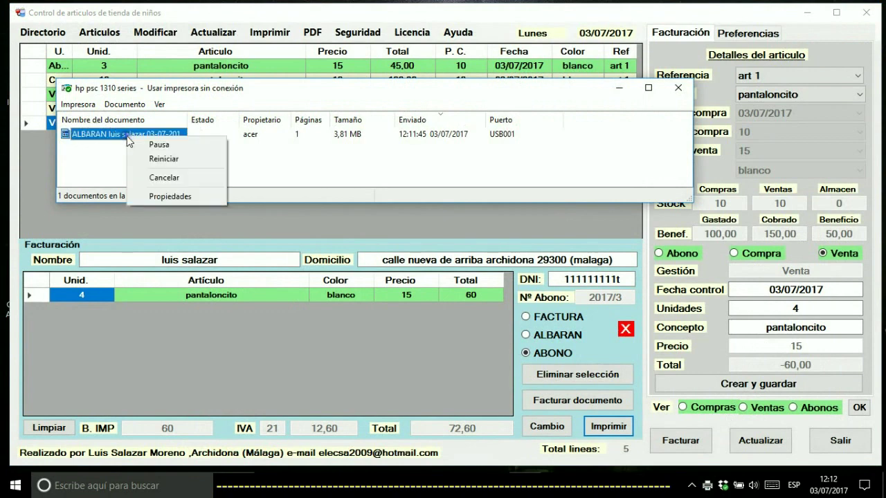
{"action": "left_click", "coordinate": [165, 177]}
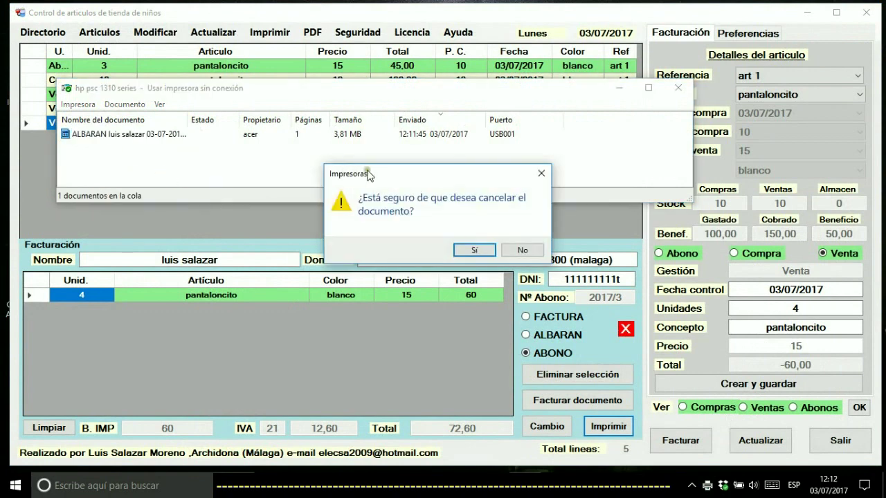
{"action": "left_click", "coordinate": [465, 248]}
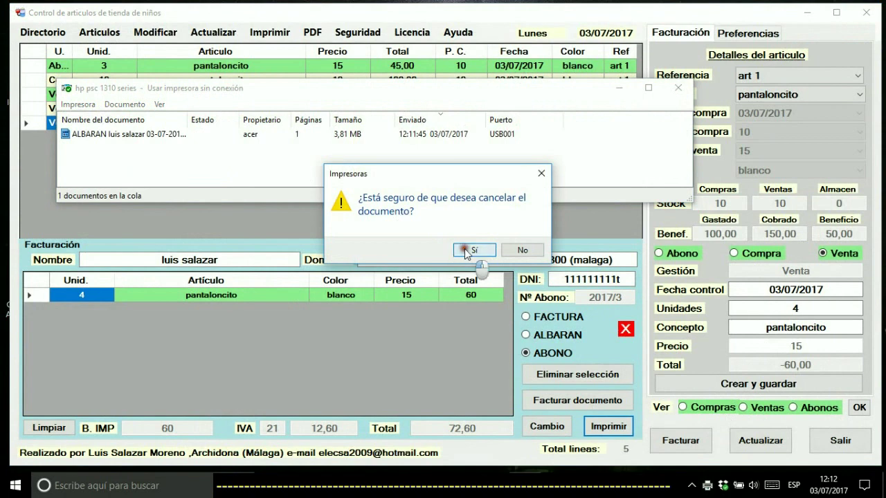
{"action": "left_click", "coordinate": [678, 88]}
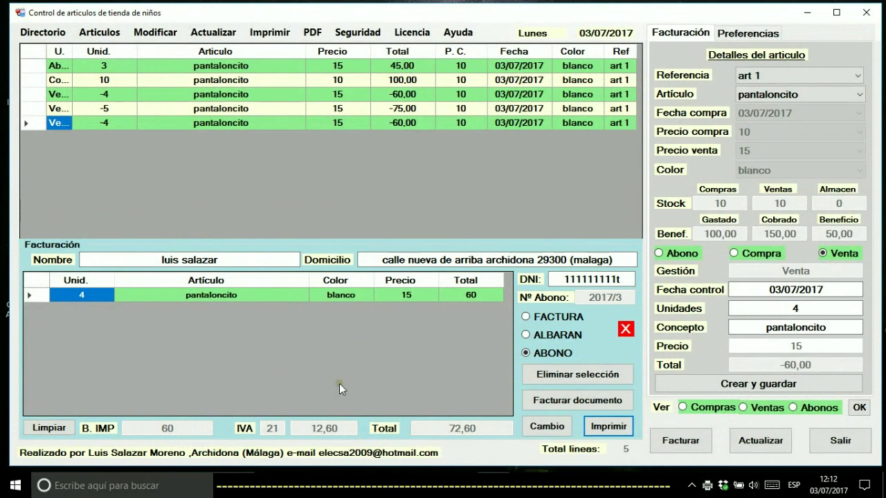
{"action": "left_click", "coordinate": [626, 330]}
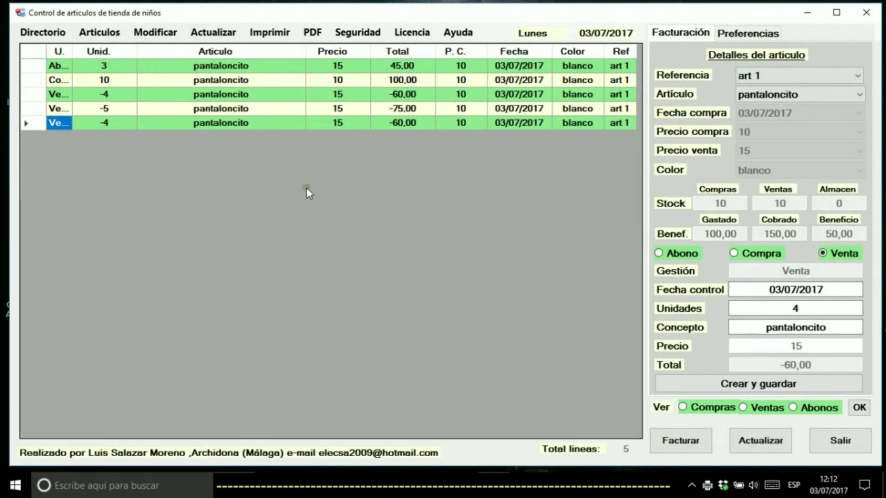
{"action": "left_click", "coordinate": [43, 33]}
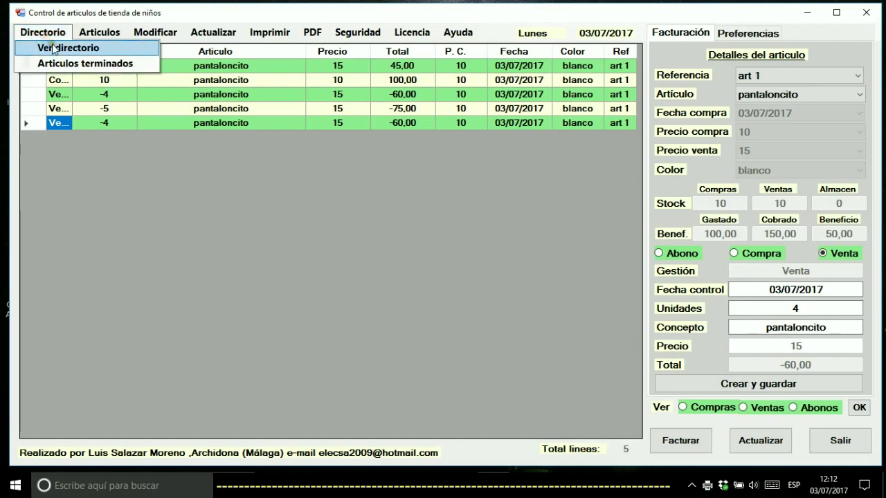
{"action": "left_click", "coordinate": [68, 48]}
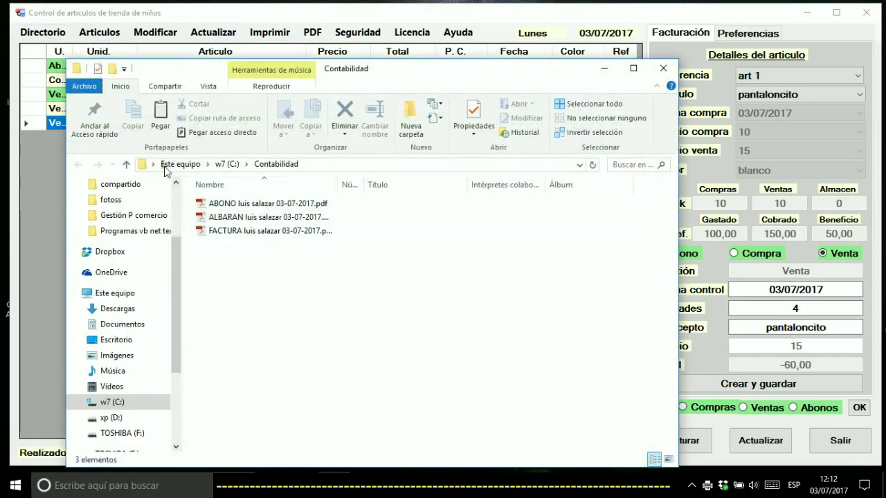
{"action": "left_click", "coordinate": [664, 72]}
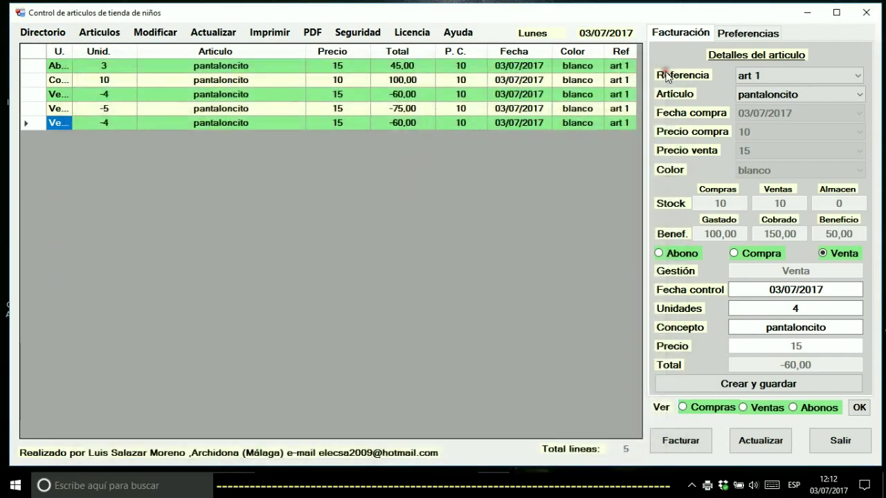
{"action": "left_click", "coordinate": [38, 33]}
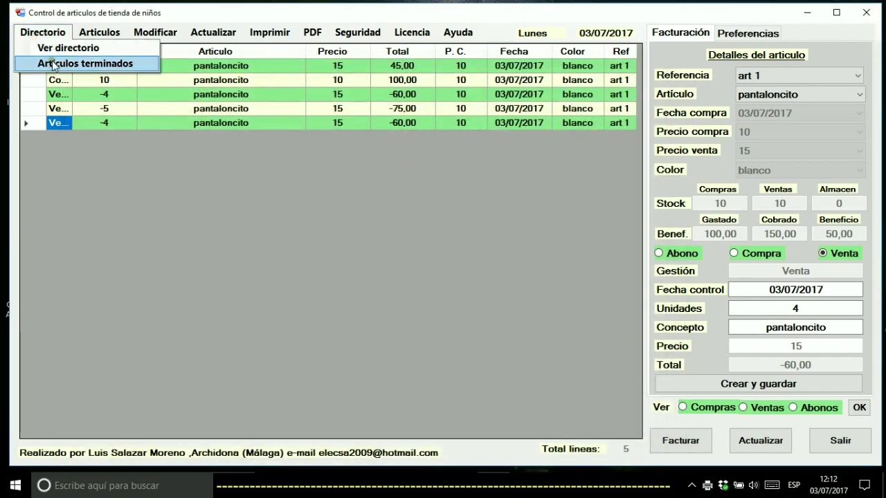
{"action": "left_click", "coordinate": [54, 64]}
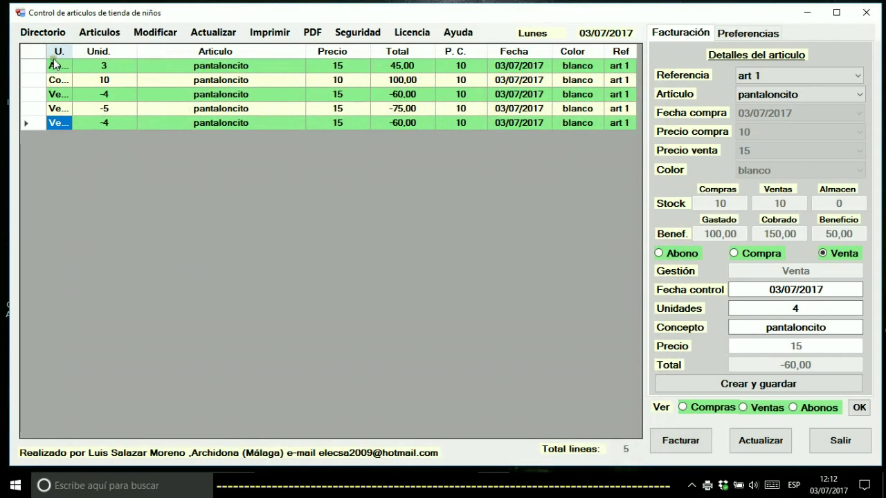
View the list of all five articles, then load art 2 camisita in Referencia
{"action": "left_click", "coordinate": [104, 38]}
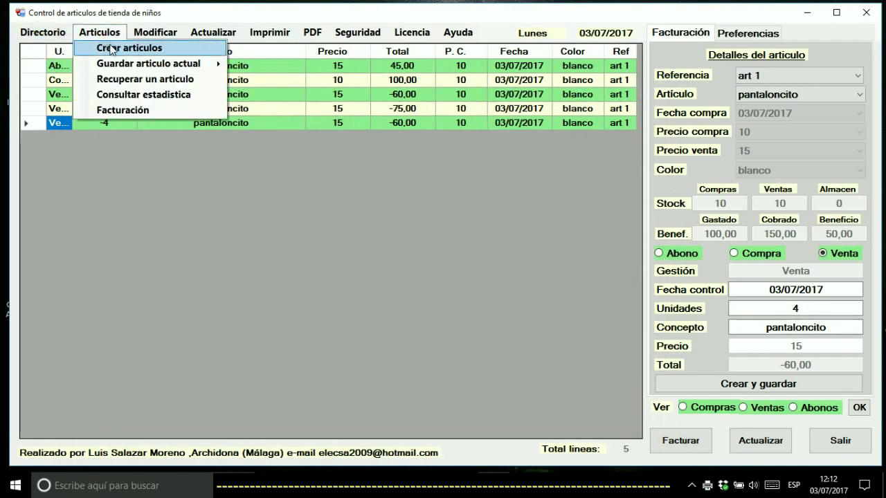
{"action": "left_click", "coordinate": [111, 48]}
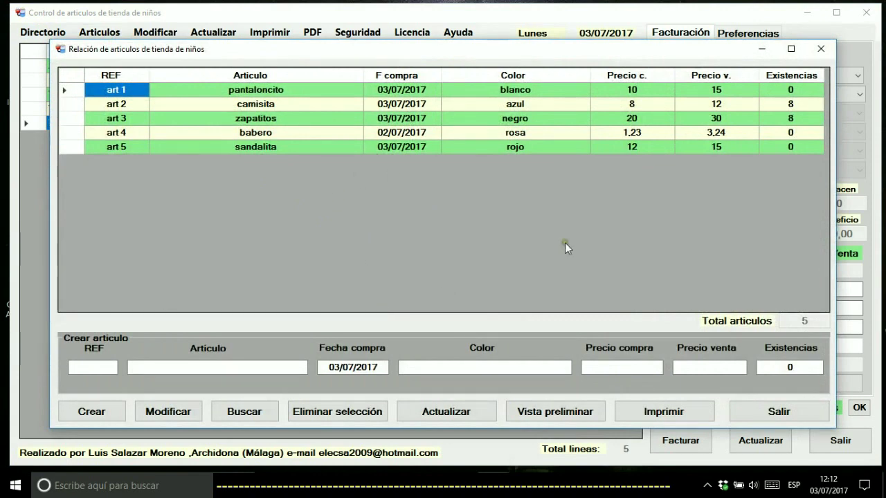
{"action": "left_click", "coordinate": [820, 49]}
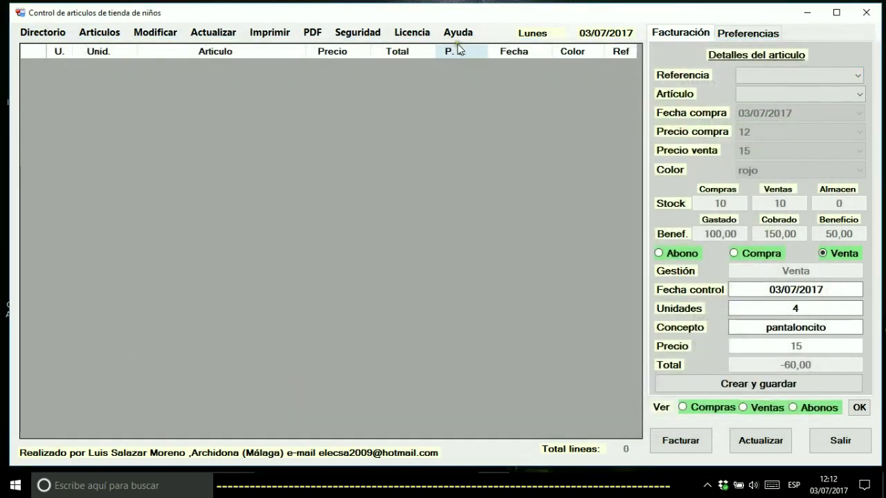
{"action": "left_click", "coordinate": [812, 69]}
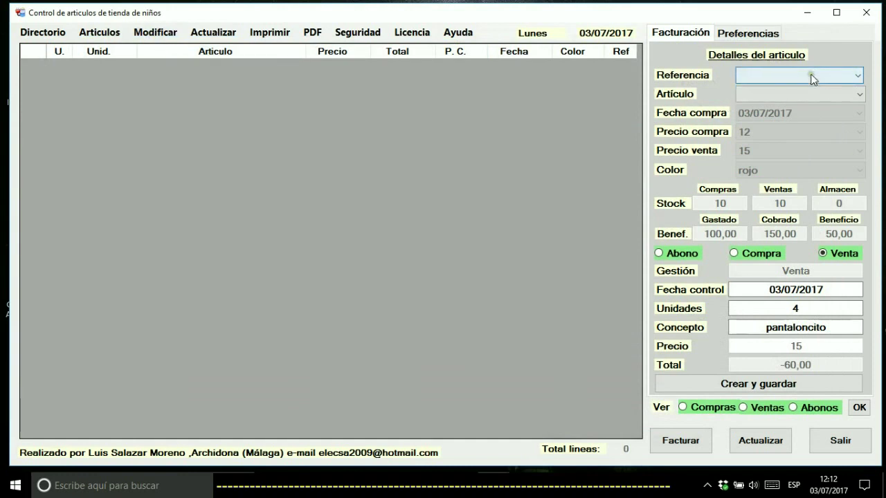
{"action": "left_click", "coordinate": [782, 100]}
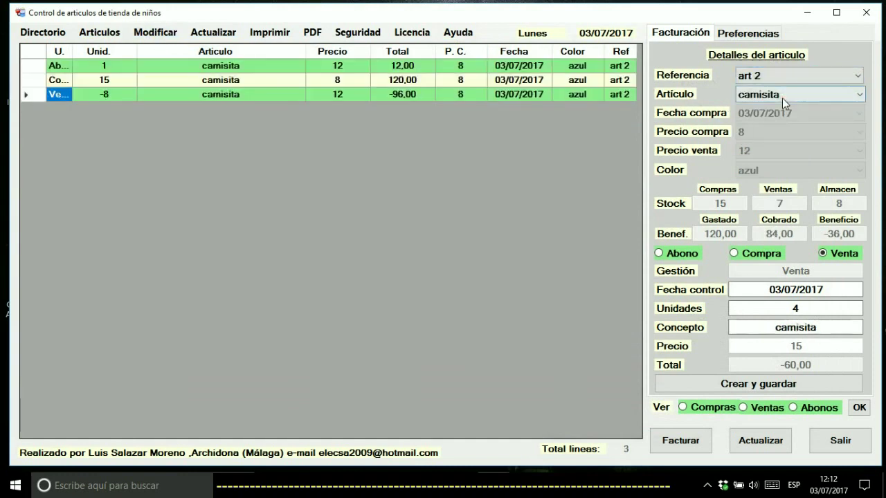
Reopen the article list, reposition its window, and close it
{"action": "left_click", "coordinate": [115, 33]}
{"action": "left_click", "coordinate": [127, 48]}
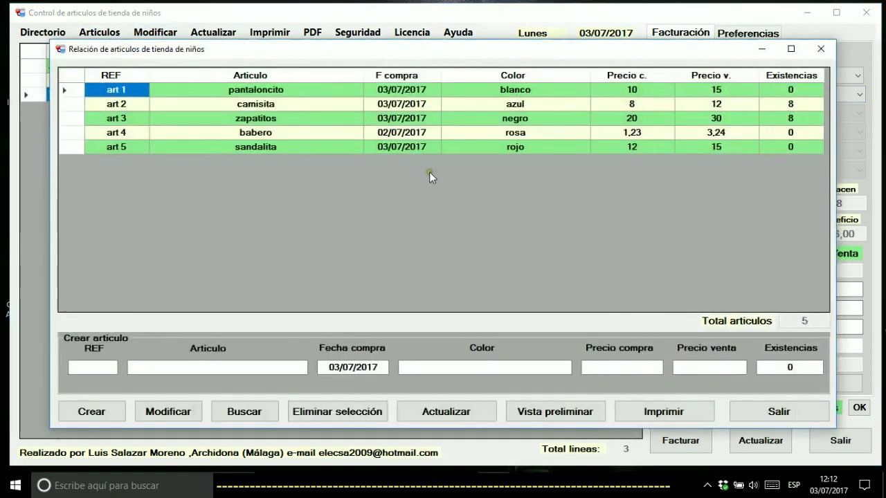
{"action": "left_click_drag", "start_coordinate": [631, 44], "coordinate": [459, 145]}
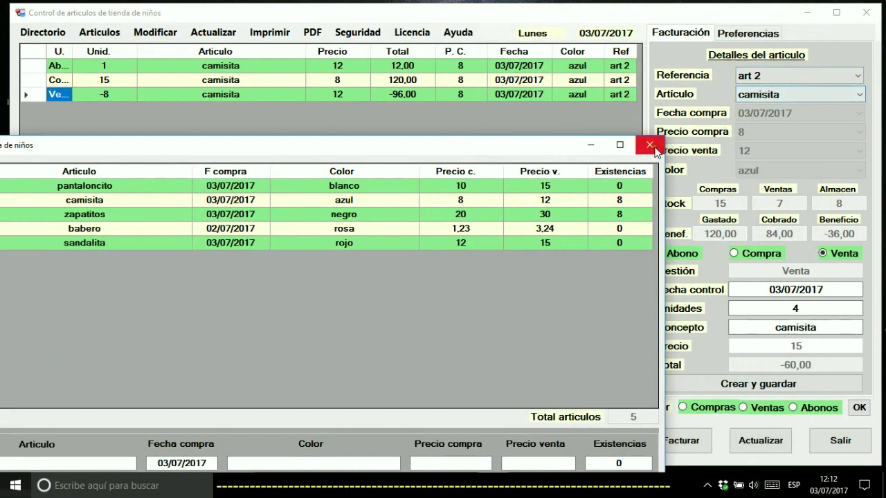
{"action": "left_click_drag", "start_coordinate": [522, 155], "coordinate": [553, 68]}
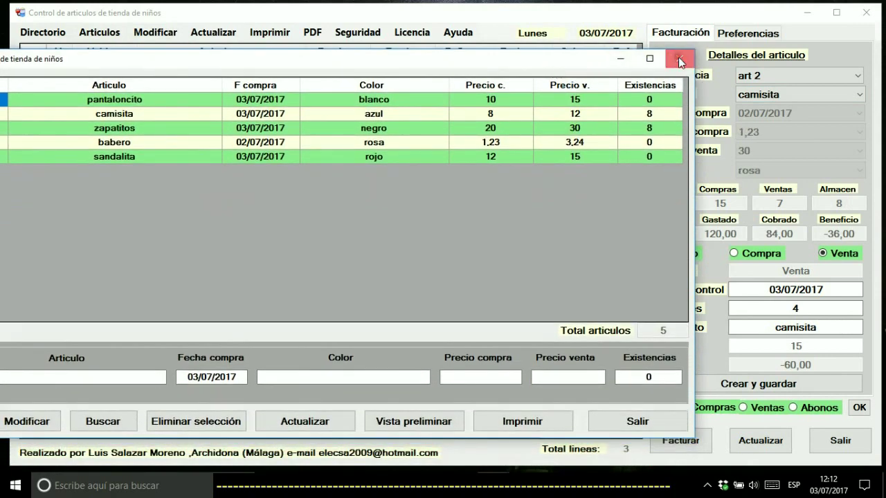
{"action": "left_click", "coordinate": [678, 60]}
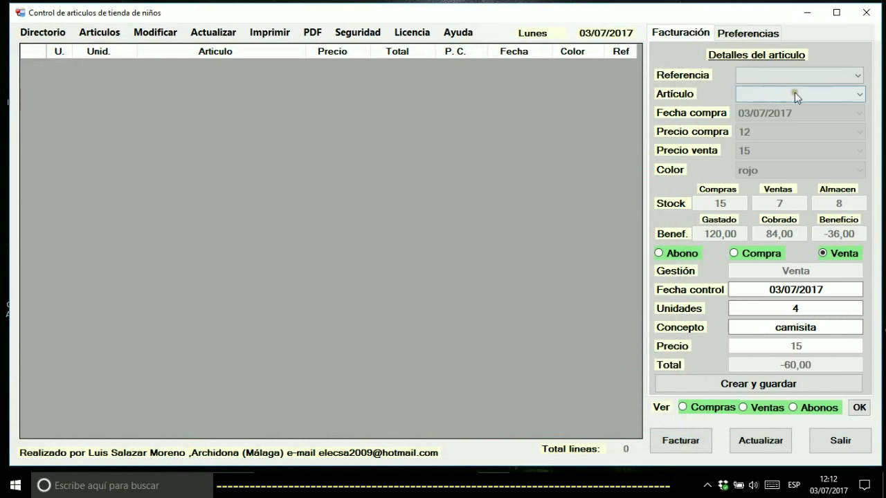
{"action": "left_click", "coordinate": [98, 32]}
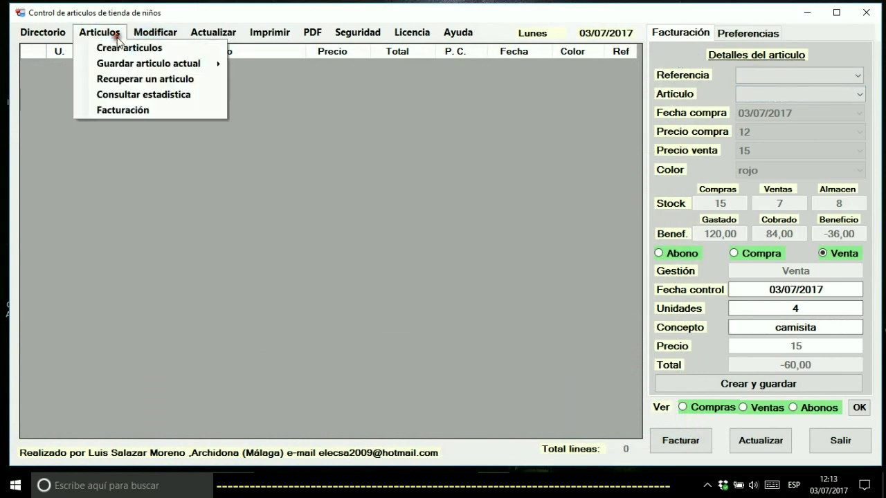
{"action": "left_click", "coordinate": [123, 47]}
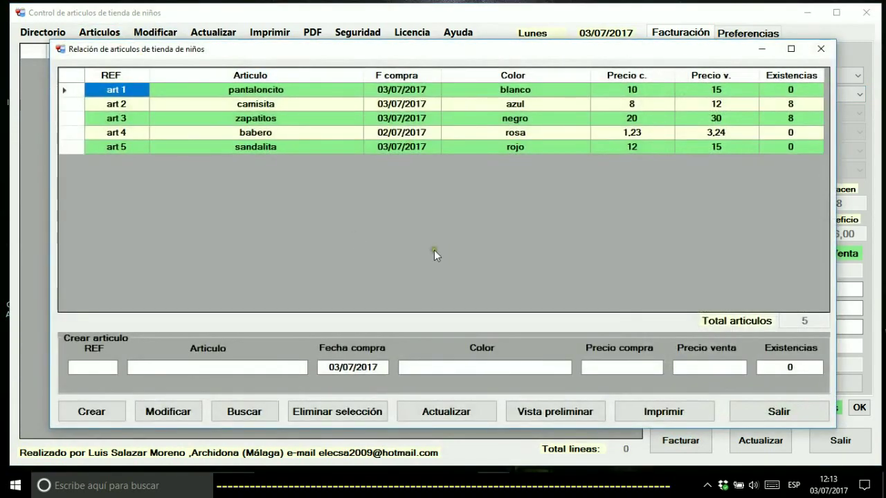
{"action": "left_click_drag", "start_coordinate": [428, 52], "coordinate": [378, 247]}
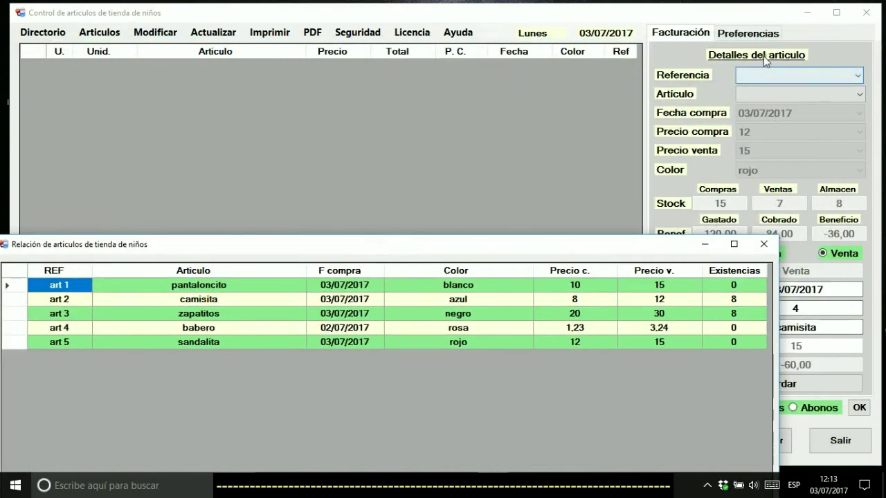
{"action": "left_click", "coordinate": [756, 34]}
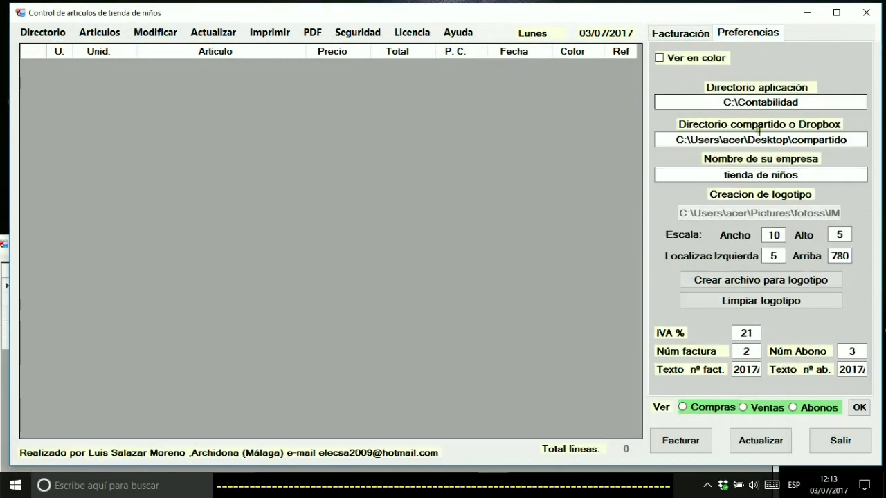
{"action": "left_click_drag", "start_coordinate": [659, 139], "coordinate": [849, 141]}
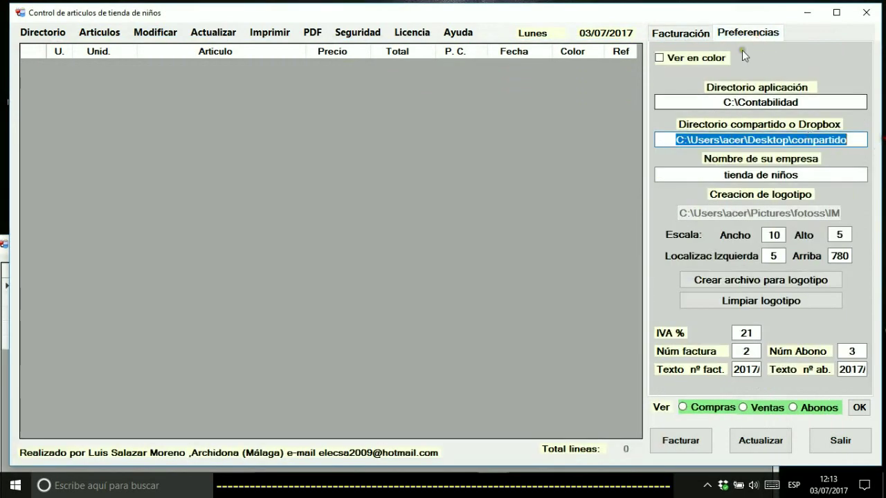
{"action": "left_click", "coordinate": [689, 33]}
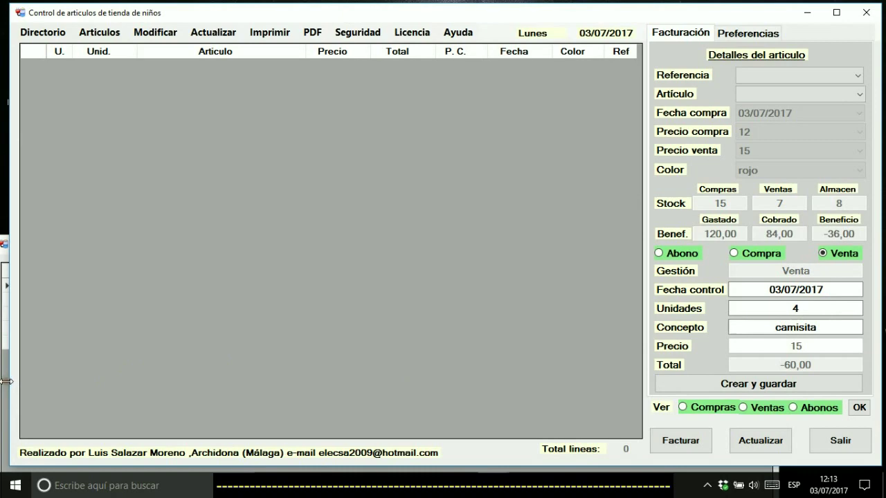
{"action": "left_click", "coordinate": [1, 388]}
{"action": "left_click_drag", "start_coordinate": [248, 251], "coordinate": [326, 89]}
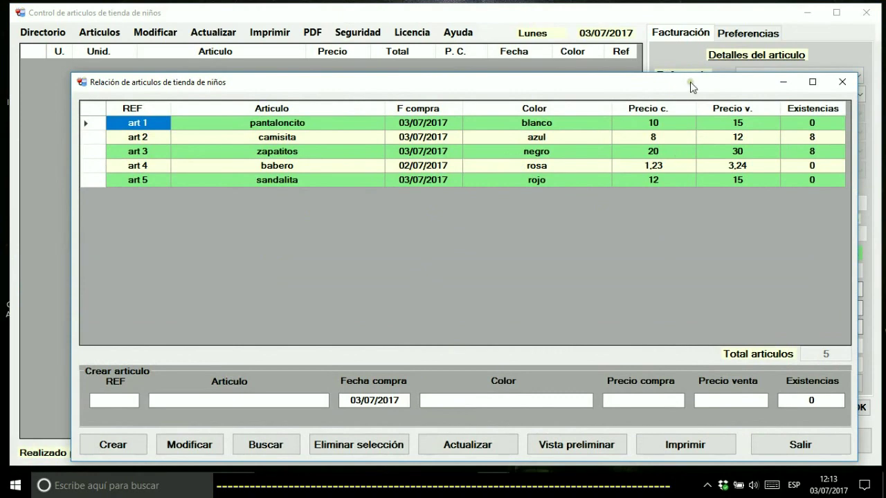
{"action": "left_click_drag", "start_coordinate": [690, 82], "coordinate": [639, 151]}
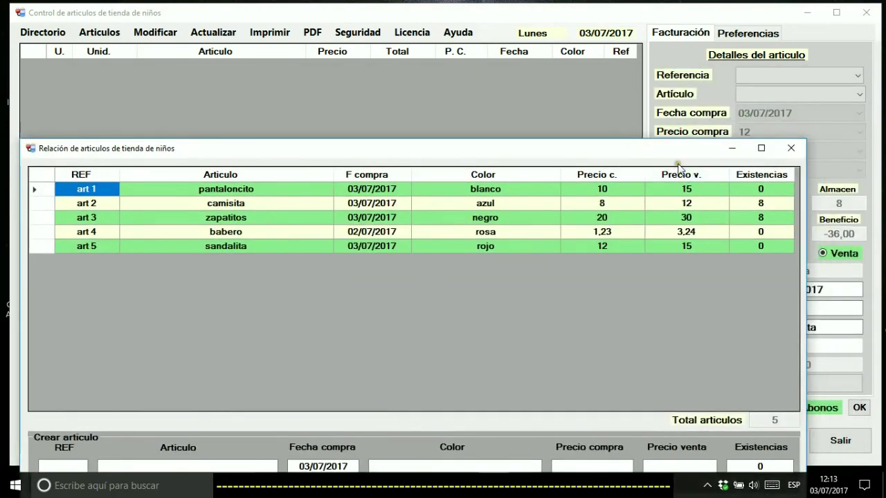
{"action": "left_click_drag", "start_coordinate": [619, 150], "coordinate": [633, 115]}
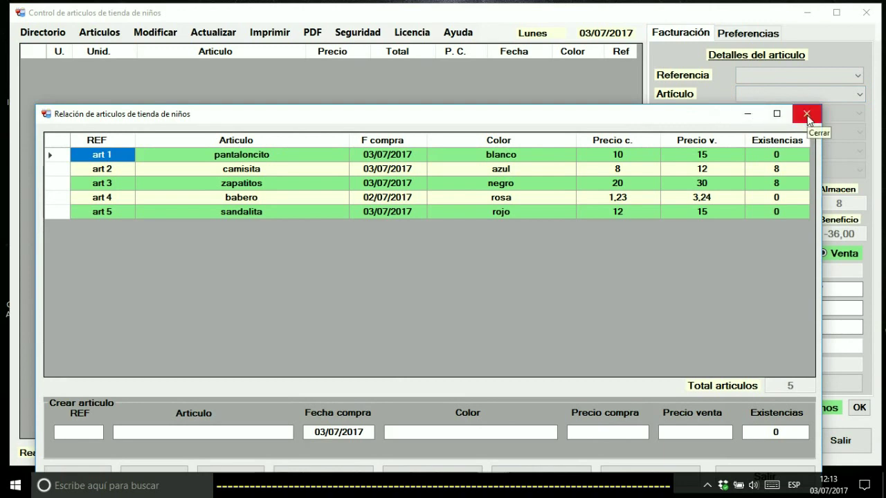
{"action": "left_click", "coordinate": [807, 115]}
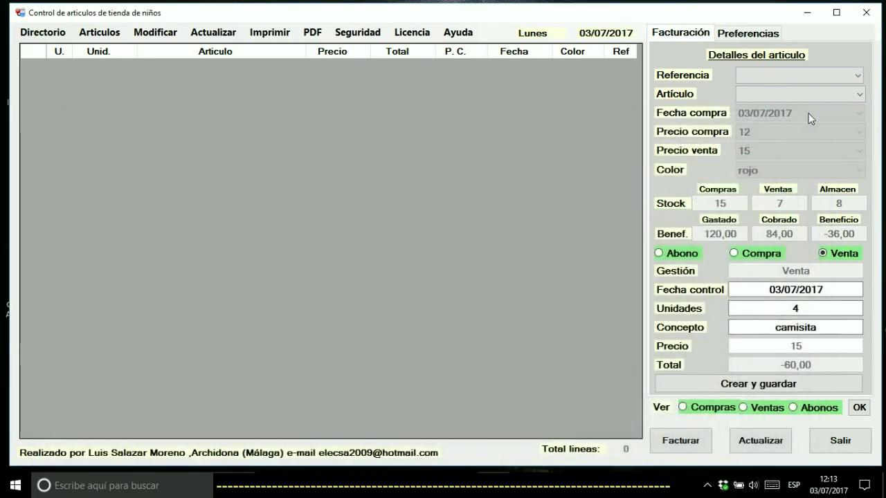
Glance at the Articulos menu, then load art 1 pantaloncito's records
{"action": "left_click", "coordinate": [112, 36]}
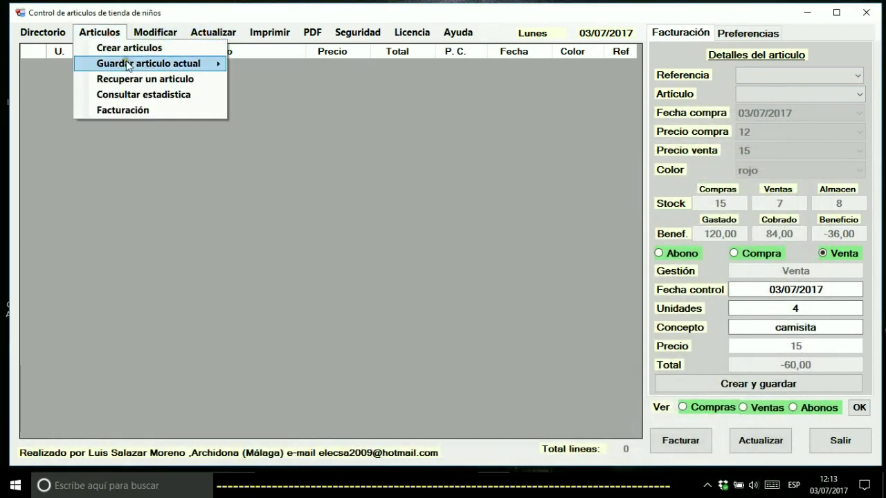
{"action": "mouse_move", "coordinate": [126, 65]}
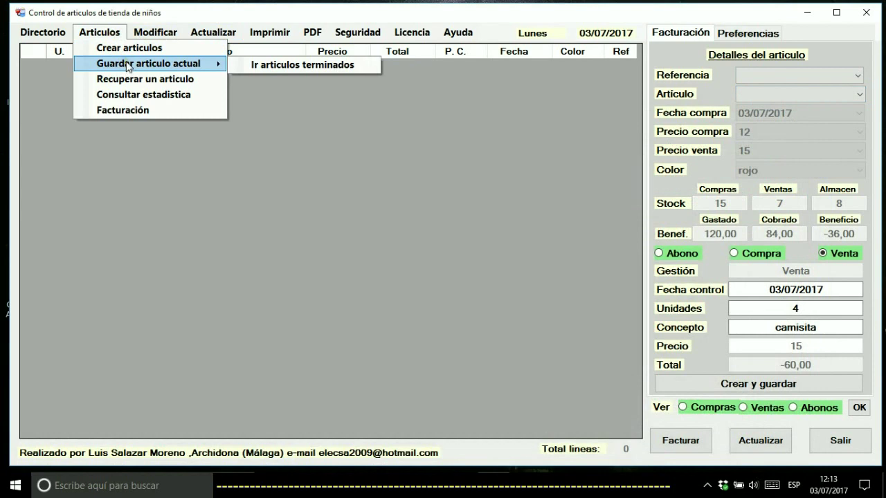
{"action": "left_click", "coordinate": [371, 150]}
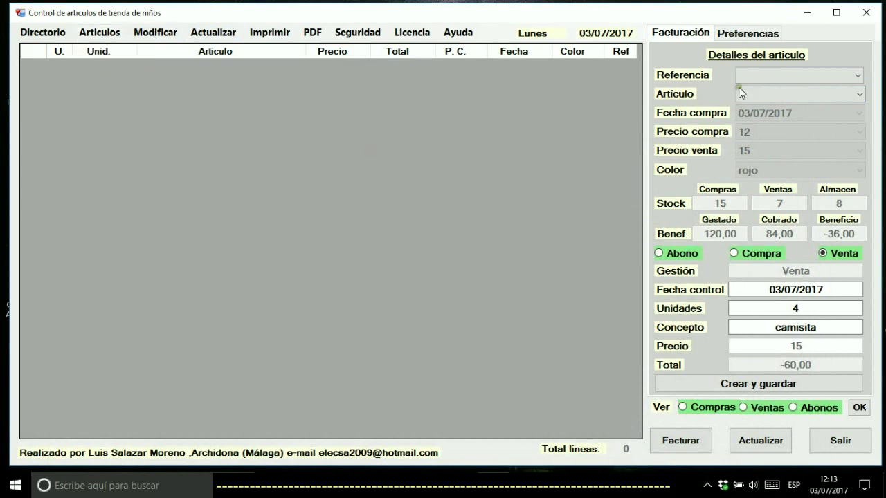
{"action": "left_click", "coordinate": [797, 75]}
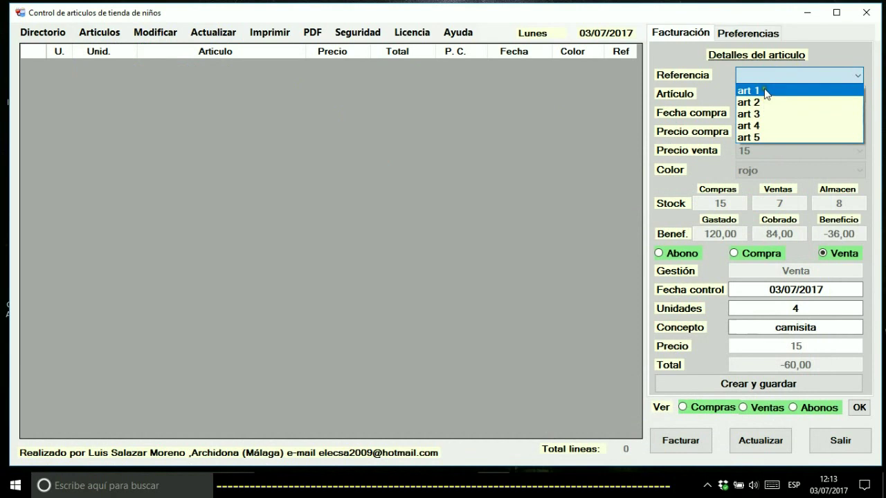
{"action": "left_click", "coordinate": [765, 91]}
{"action": "left_click", "coordinate": [775, 78]}
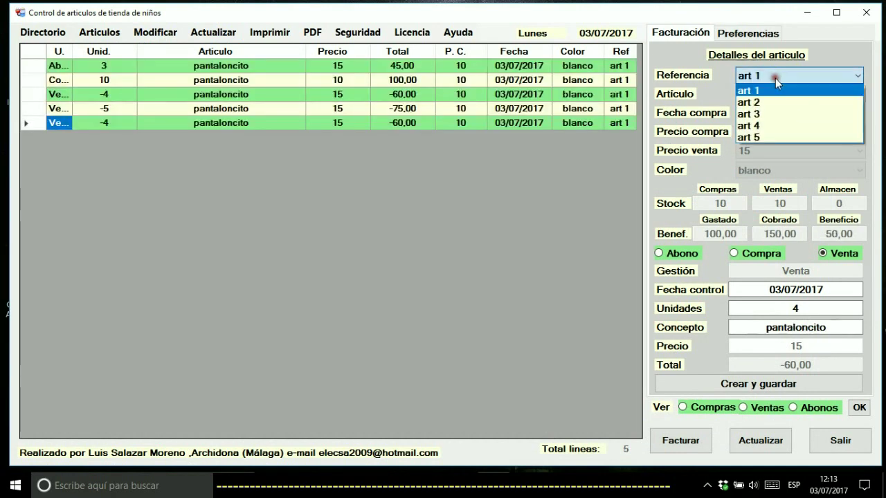
Cycle through art 2 and art 3, ending on art 2 camisita's three records
{"action": "left_click", "coordinate": [771, 100]}
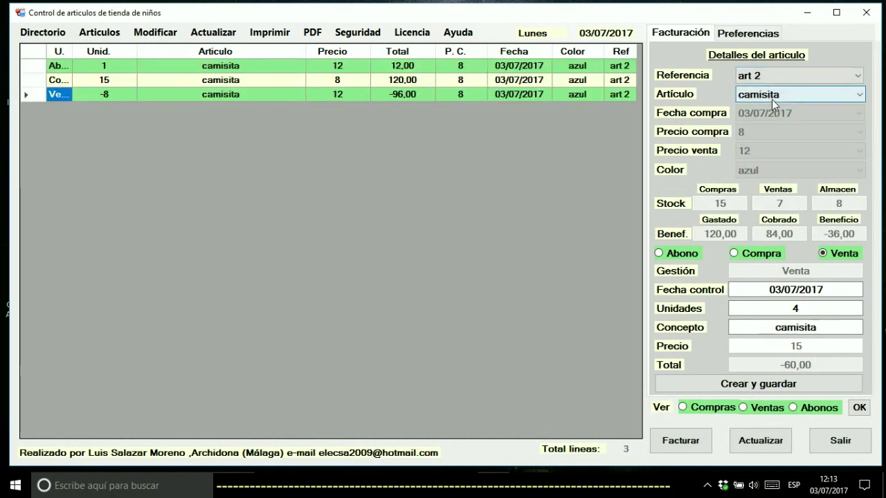
{"action": "left_click", "coordinate": [769, 77]}
{"action": "left_click", "coordinate": [758, 113]}
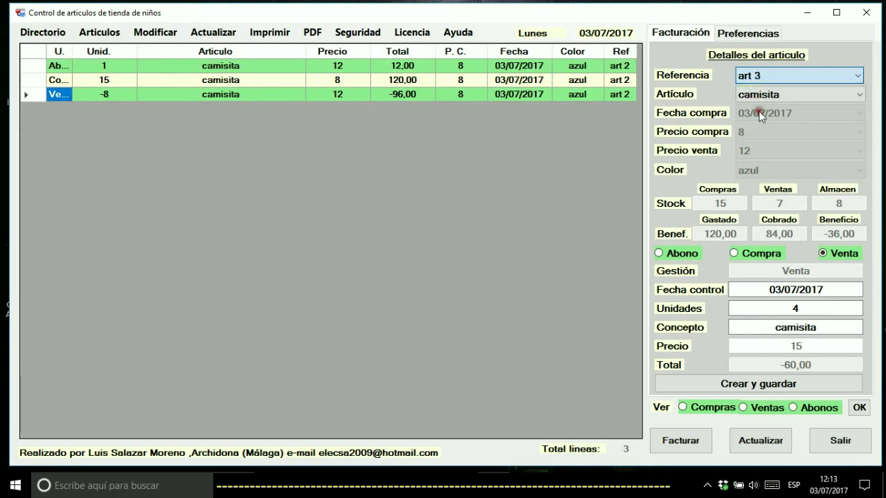
{"action": "left_click", "coordinate": [770, 76]}
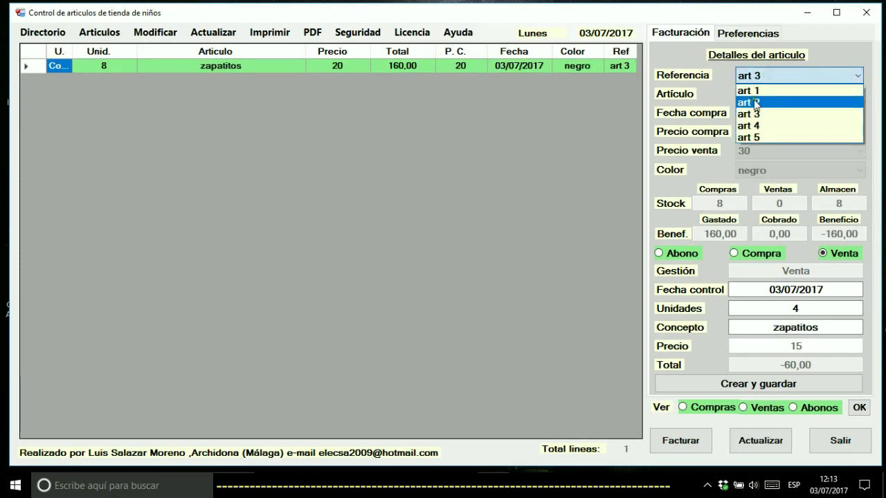
{"action": "left_click", "coordinate": [755, 102]}
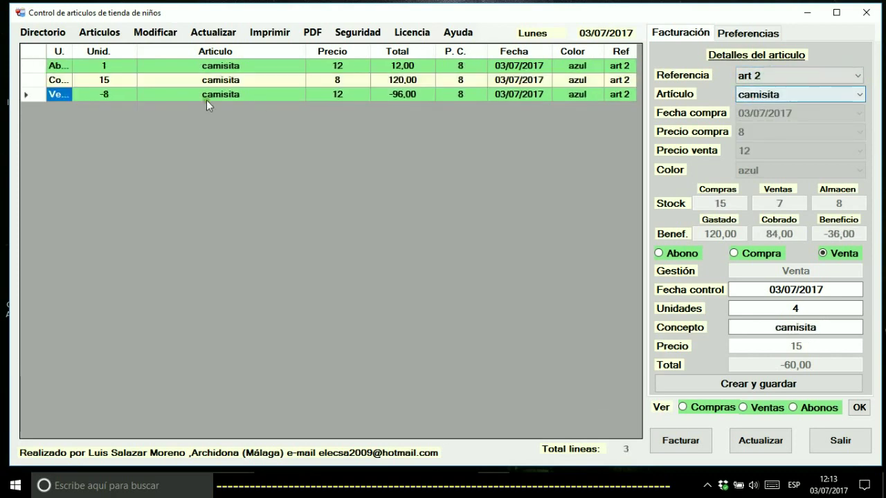
{"action": "left_click", "coordinate": [97, 35]}
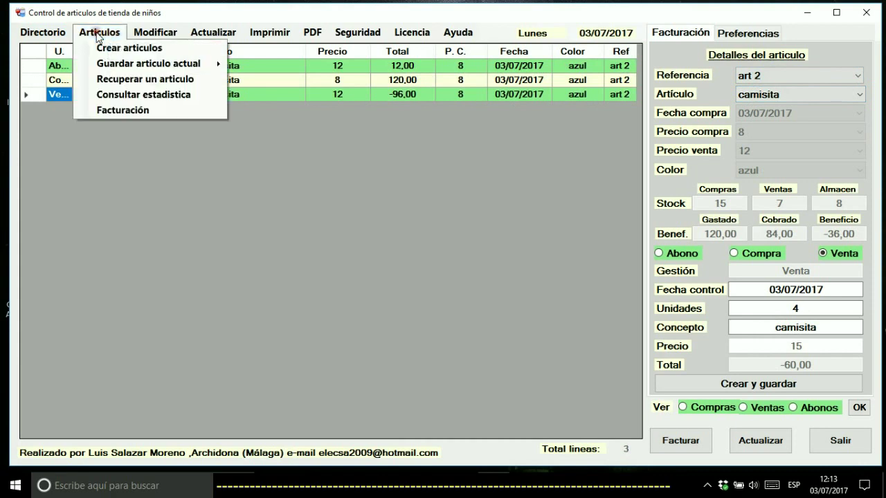
Archive camisita to camisita.xls, view the three exported records in Excel, then close it
{"action": "left_click", "coordinate": [115, 65]}
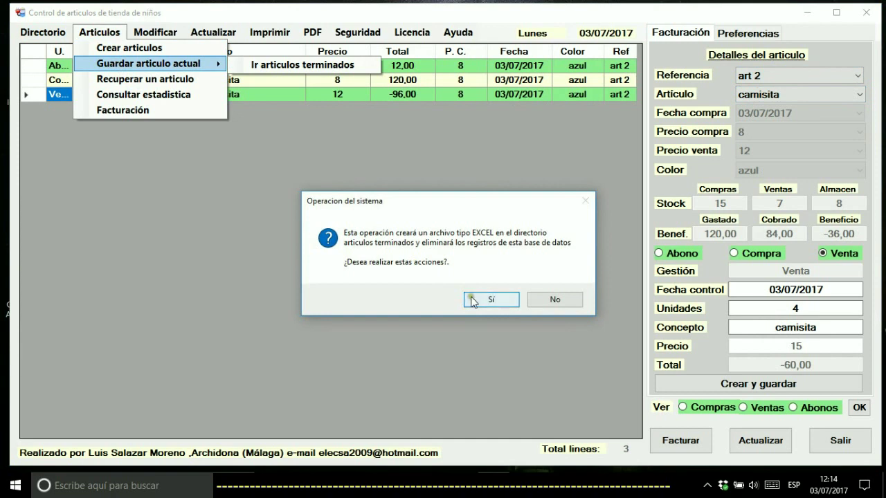
{"action": "left_click", "coordinate": [471, 299]}
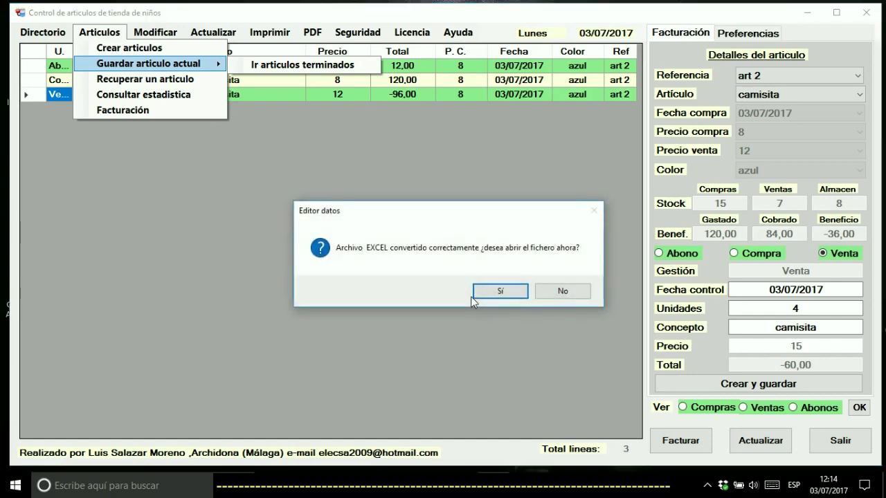
{"action": "left_click", "coordinate": [492, 292]}
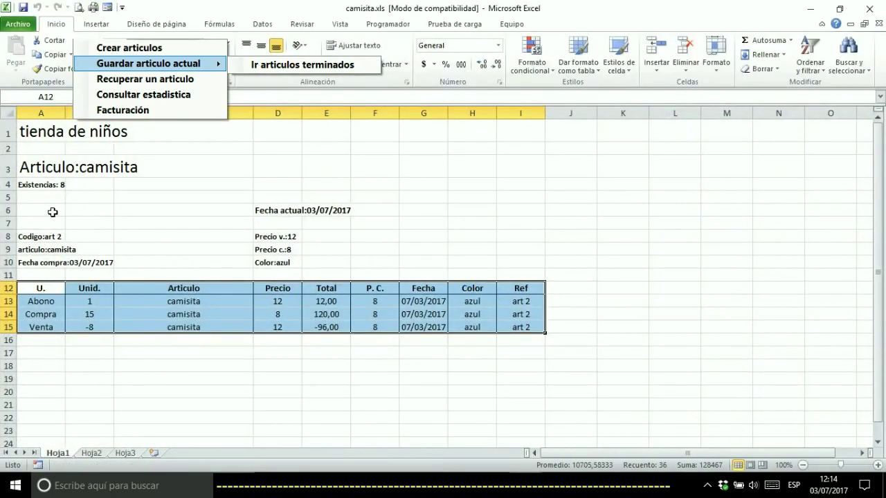
{"action": "key", "text": "Escape"}
{"action": "key", "text": "Escape"}
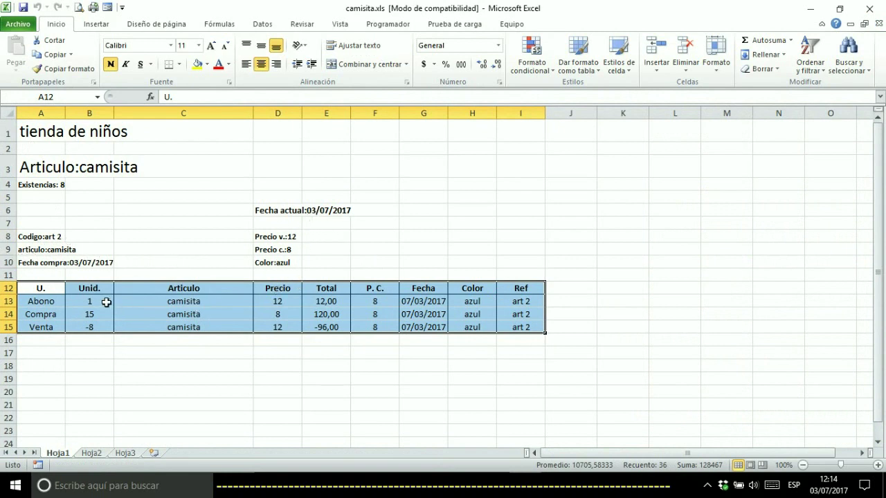
{"action": "left_click", "coordinate": [873, 9]}
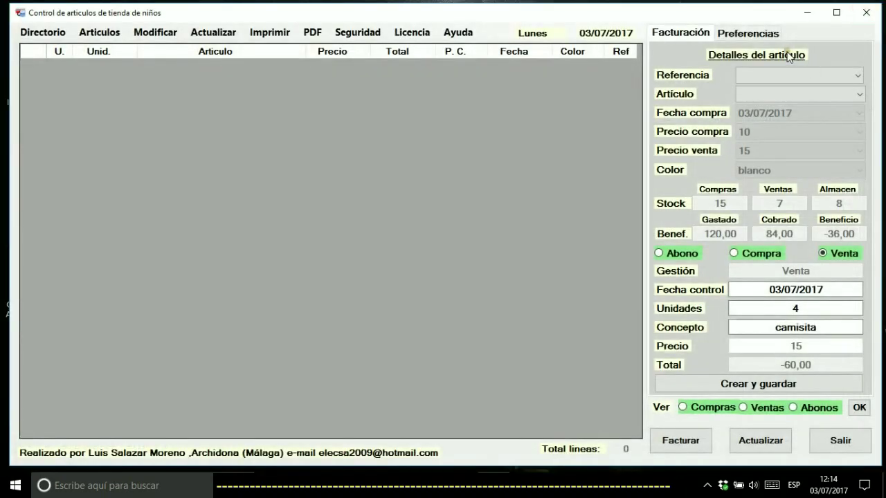
{"action": "left_click", "coordinate": [769, 76]}
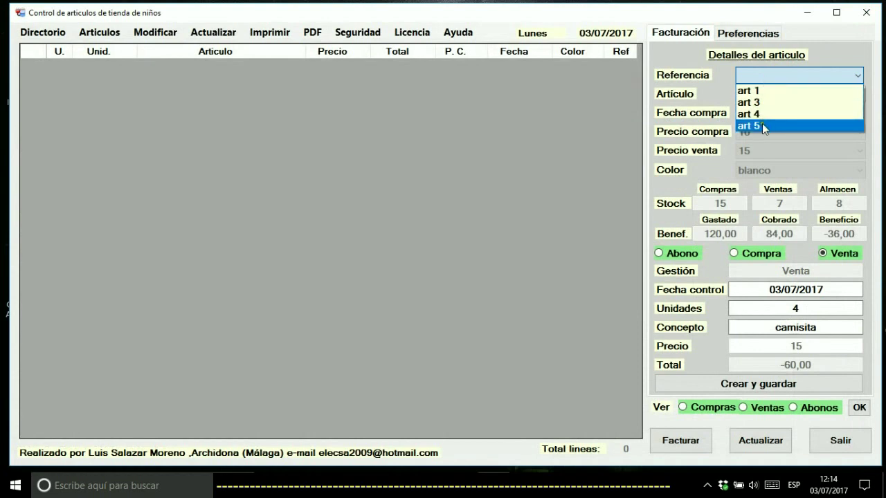
{"action": "left_click", "coordinate": [94, 36]}
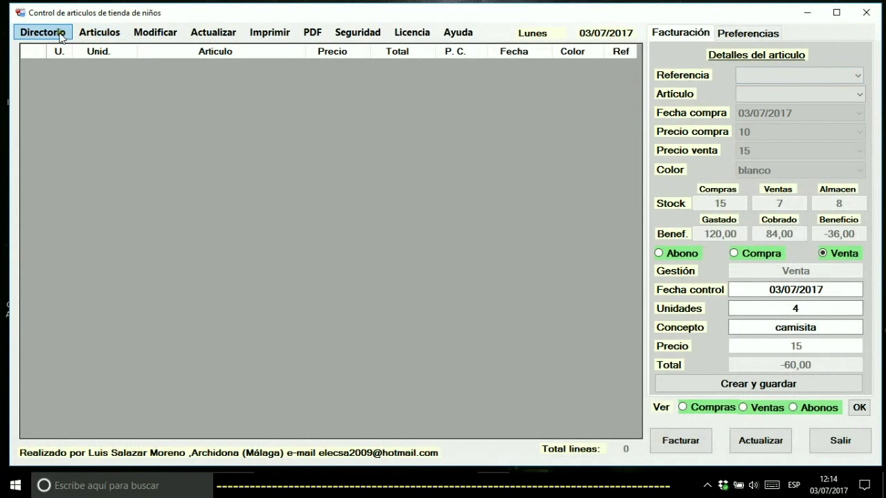
{"action": "left_click", "coordinate": [61, 33]}
{"action": "left_click", "coordinate": [69, 65]}
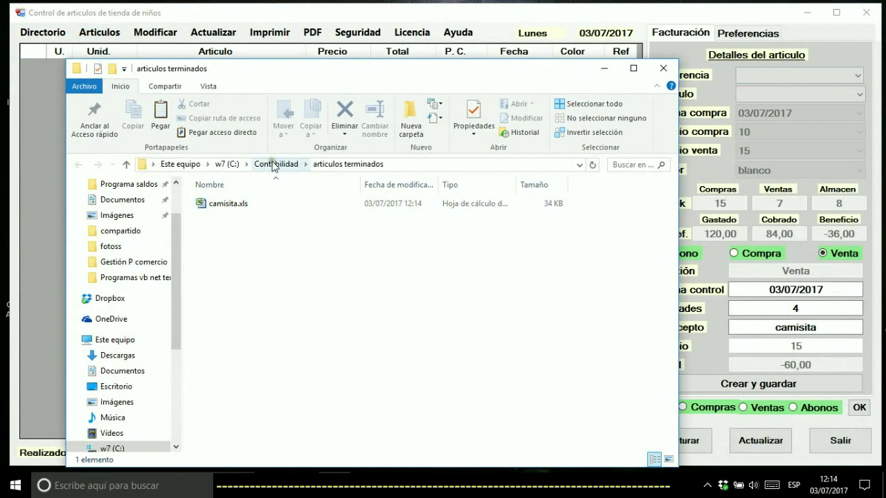
{"action": "left_click", "coordinate": [663, 69]}
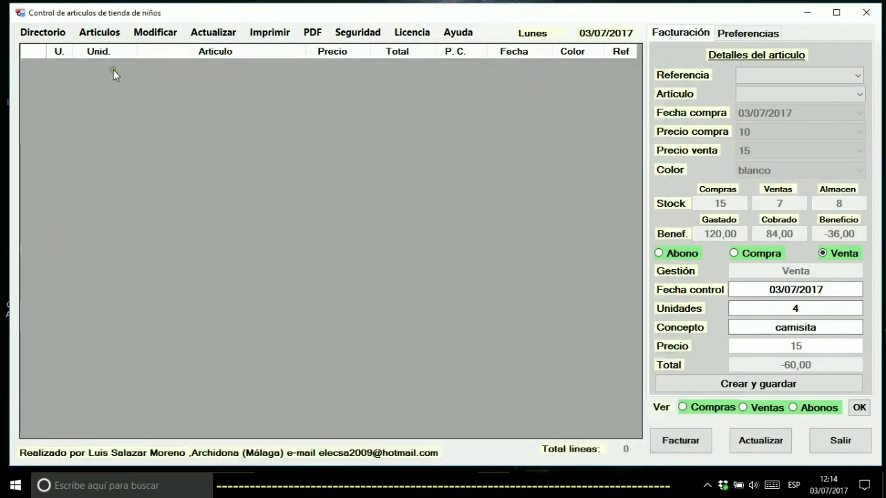
{"action": "left_click", "coordinate": [54, 33]}
{"action": "left_click", "coordinate": [61, 48]}
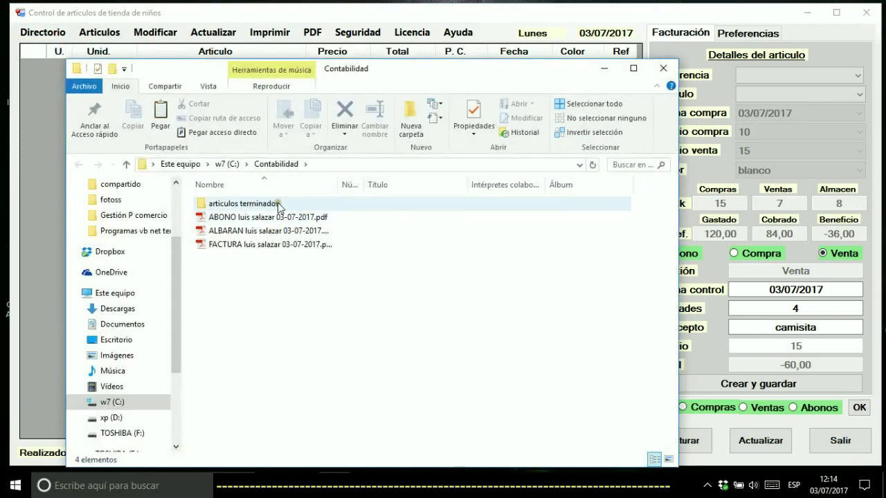
{"action": "double_click", "coordinate": [279, 204]}
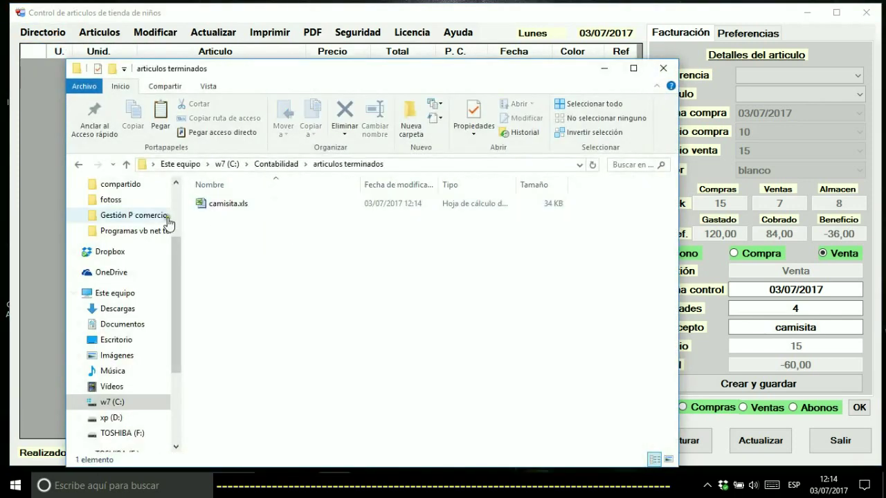
{"action": "left_click", "coordinate": [664, 69]}
{"action": "left_click", "coordinate": [753, 79]}
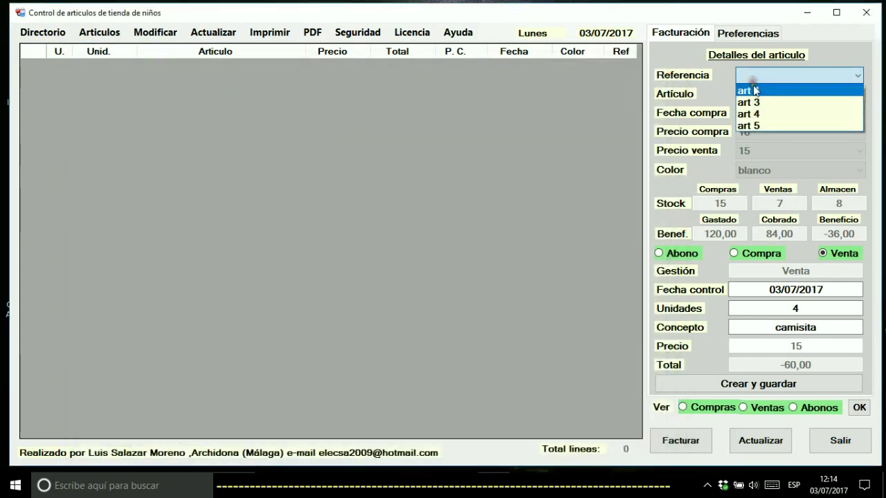
Archive art 1 pantaloncito to pantaloncito.xls, view it read-only in Excel, and close it
{"action": "left_click", "coordinate": [754, 93]}
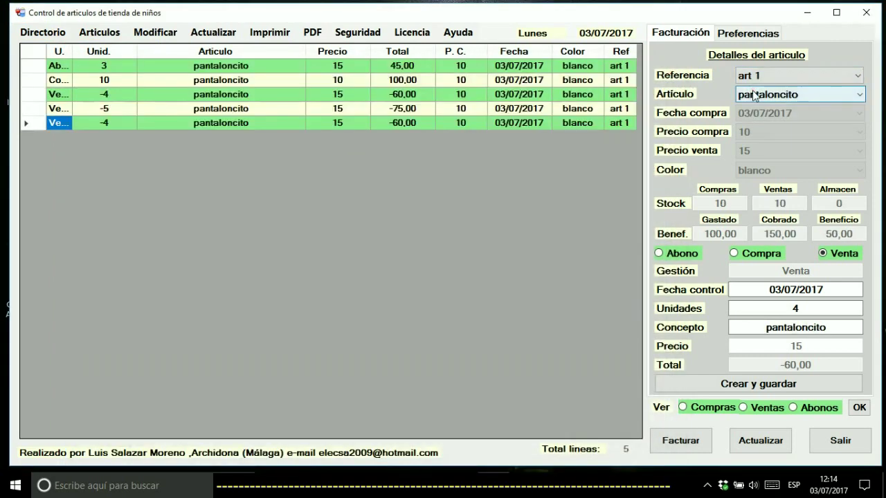
{"action": "left_click", "coordinate": [99, 32]}
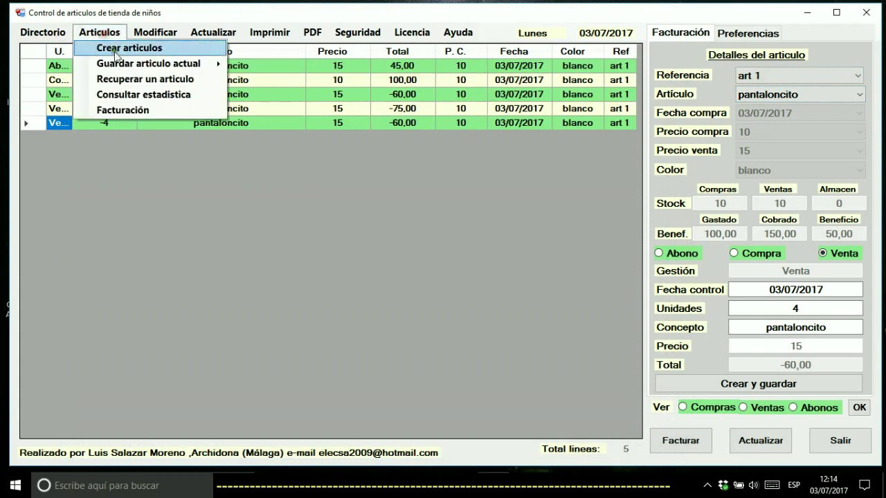
{"action": "mouse_move", "coordinate": [121, 65]}
{"action": "left_click", "coordinate": [121, 64]}
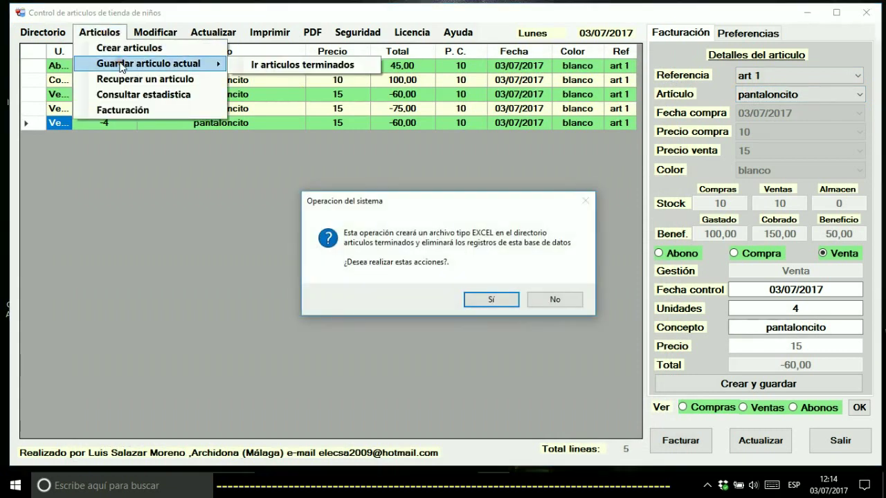
{"action": "left_click", "coordinate": [469, 304]}
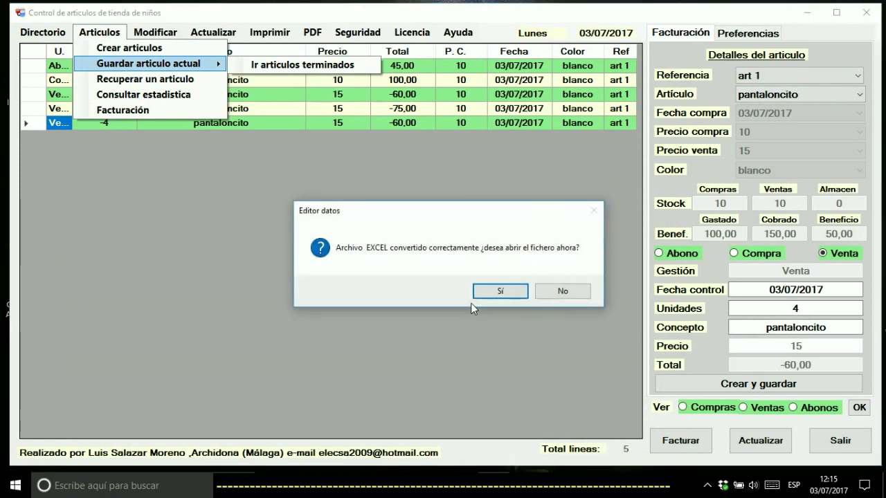
{"action": "left_click", "coordinate": [480, 292]}
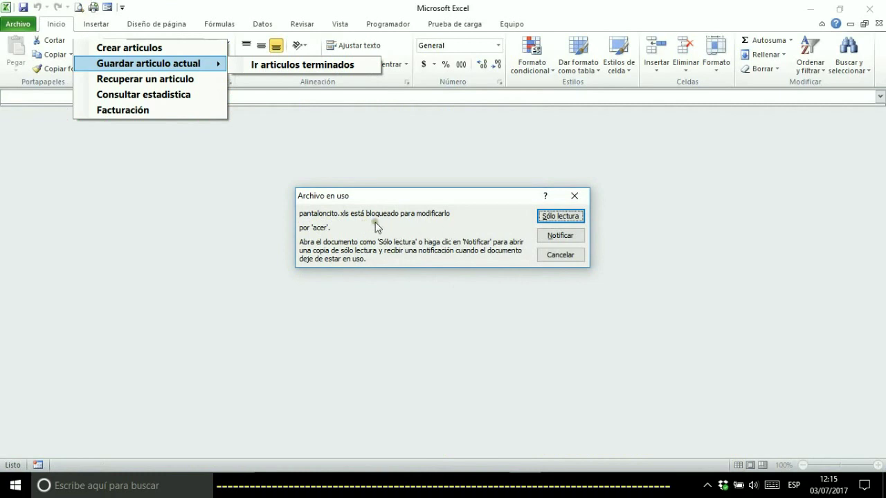
{"action": "left_click", "coordinate": [559, 216]}
{"action": "left_click", "coordinate": [61, 146]}
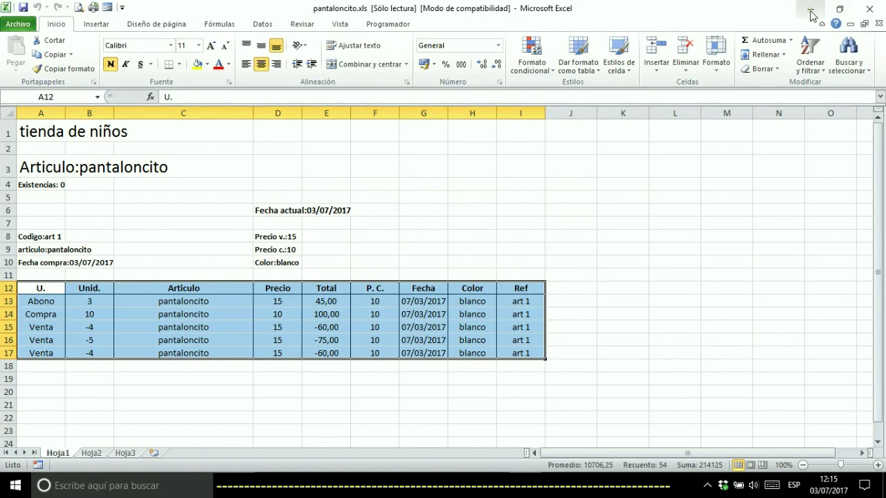
{"action": "left_click", "coordinate": [871, 7]}
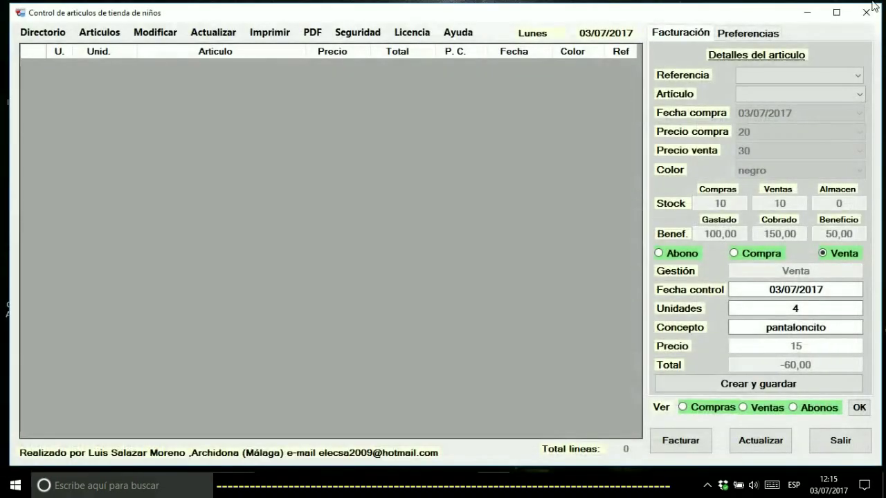
Open the articulos terminados folder via Ir articulos terminados
{"action": "left_click", "coordinate": [99, 31]}
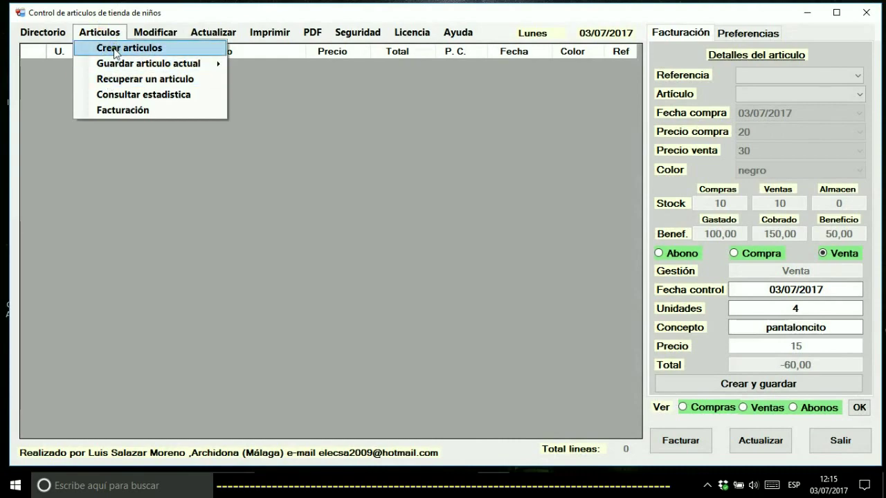
{"action": "mouse_move", "coordinate": [188, 63]}
{"action": "left_click", "coordinate": [268, 61]}
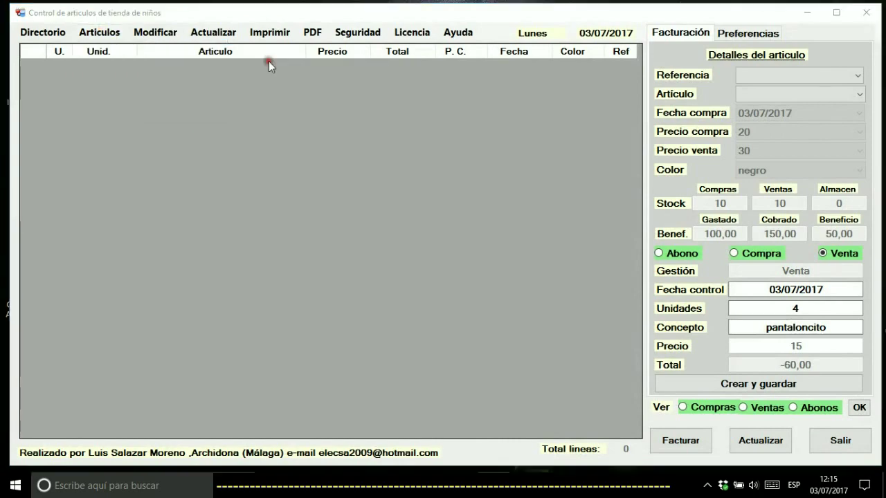
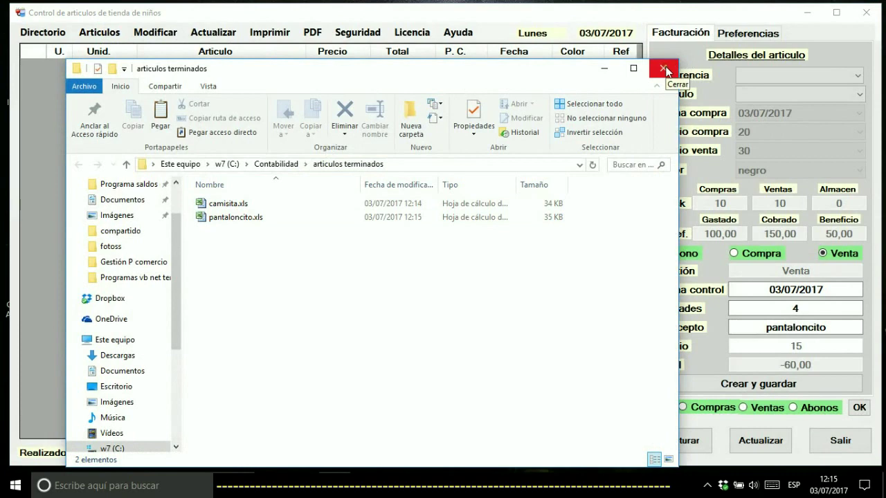
Close the articulos terminados folder window, dismiss the Referencia list unchanged, and exit the inventory app
{"action": "left_click", "coordinate": [664, 70]}
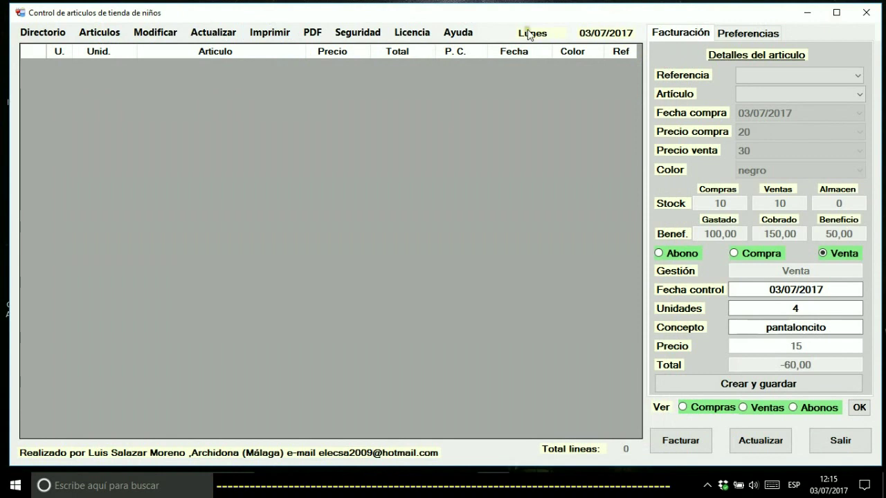
{"action": "left_click", "coordinate": [766, 77]}
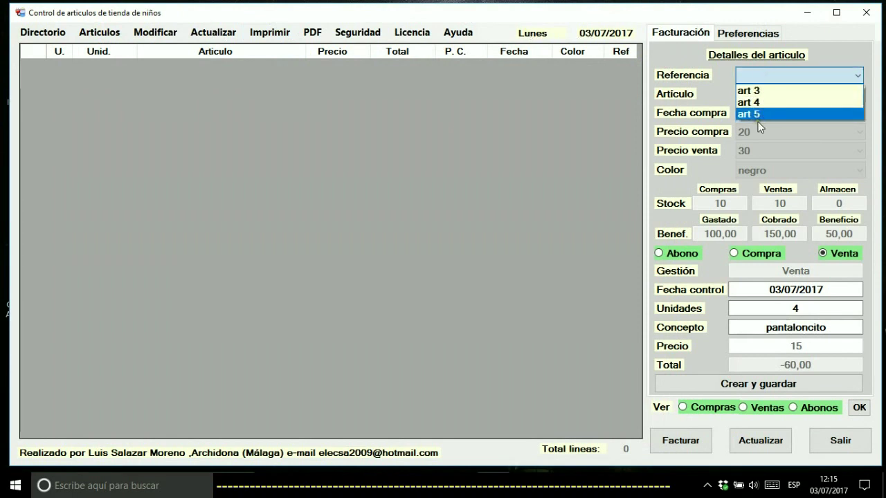
{"action": "left_click", "coordinate": [866, 14]}
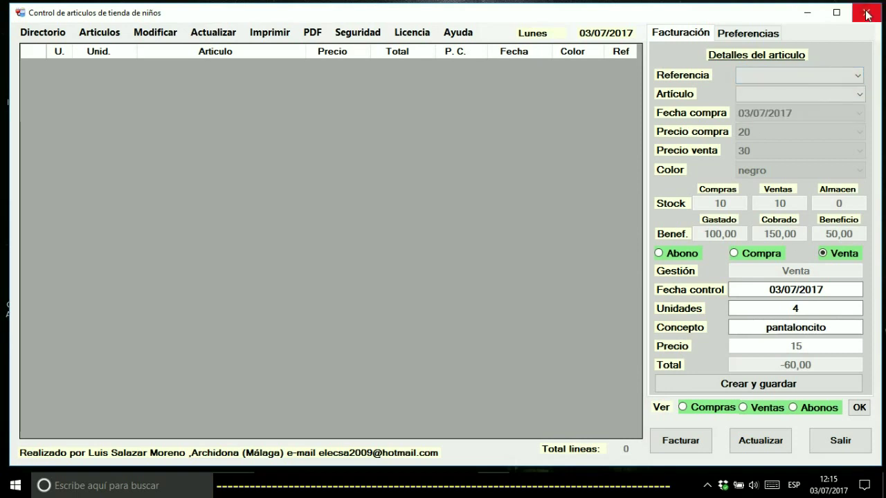
{"action": "left_click", "coordinate": [866, 14]}
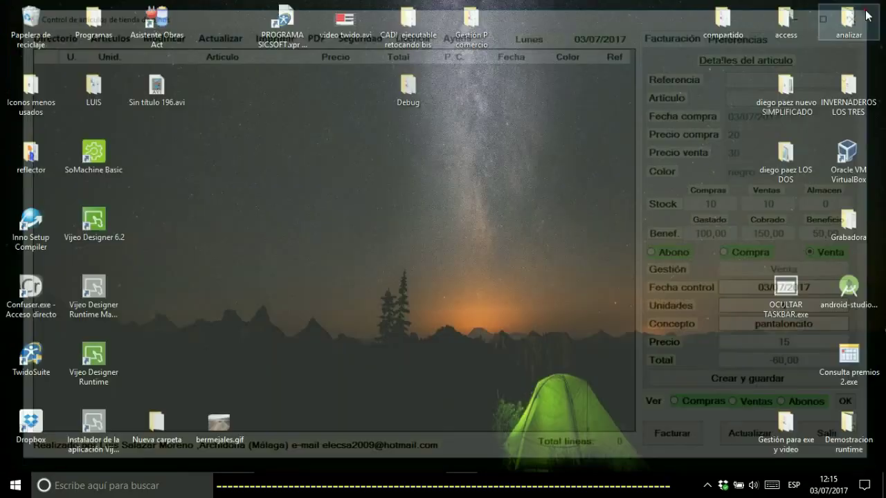
Run Editor datos.exe from the Debug folder to relaunch the inventory app
{"action": "double_click", "coordinate": [409, 89]}
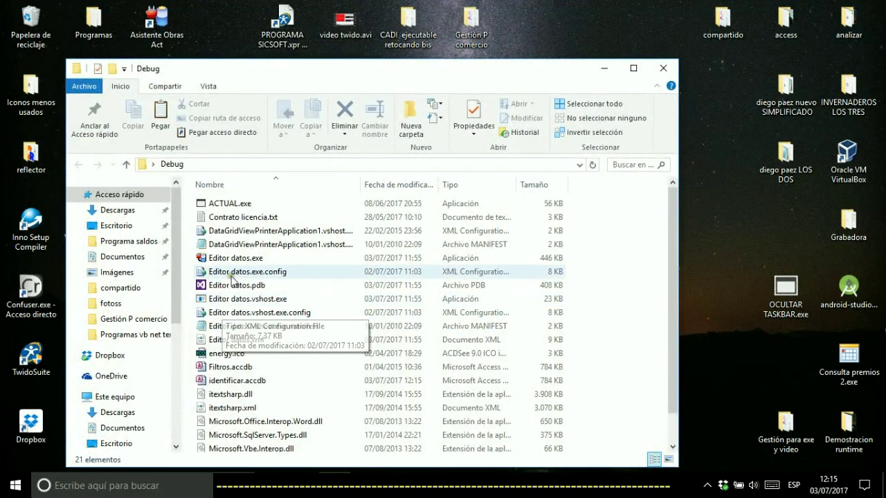
{"action": "left_click", "coordinate": [235, 261]}
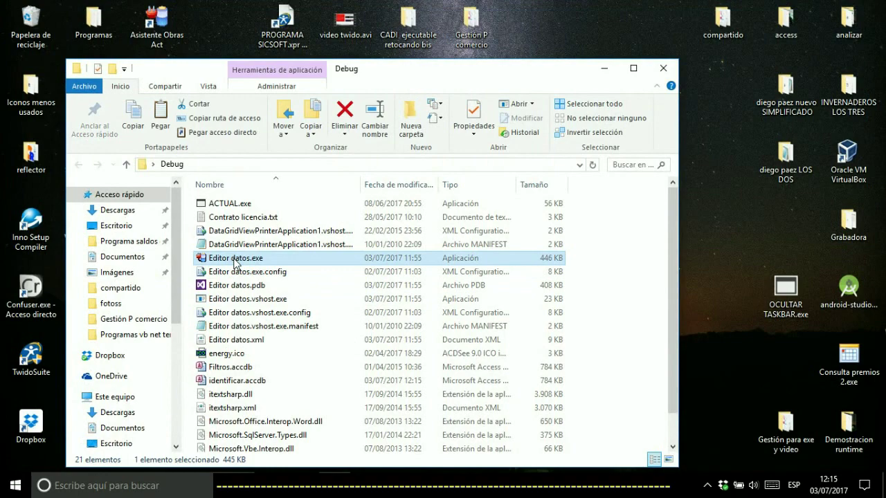
{"action": "double_click", "coordinate": [235, 261]}
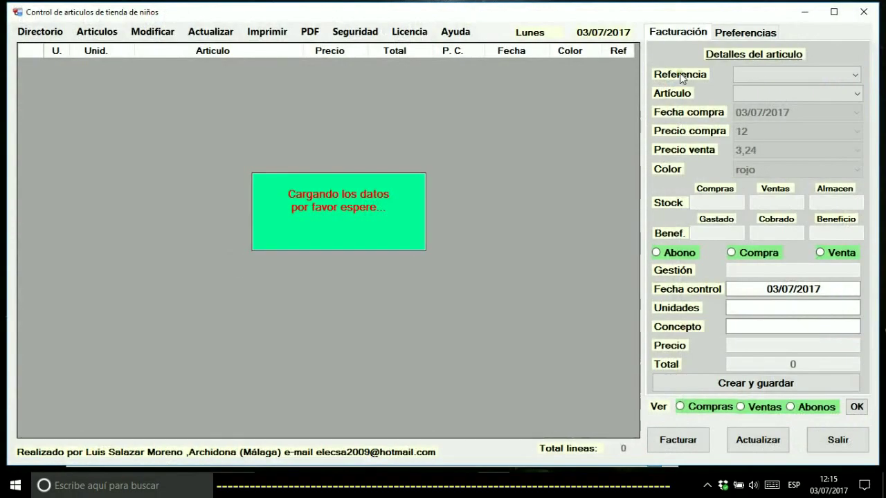
Keep art 5 selected, then recover camisita.xls from C:\Contabilidad\articulos terminados
{"action": "left_click", "coordinate": [770, 76]}
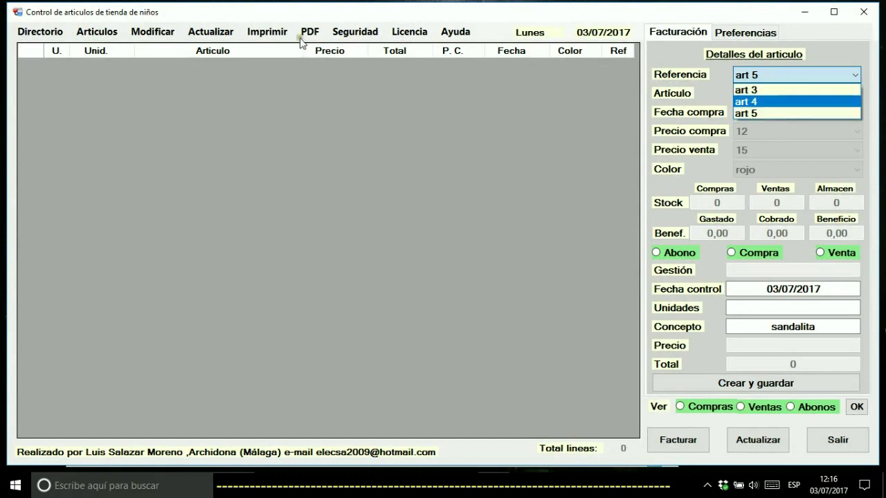
{"action": "left_click", "coordinate": [96, 34]}
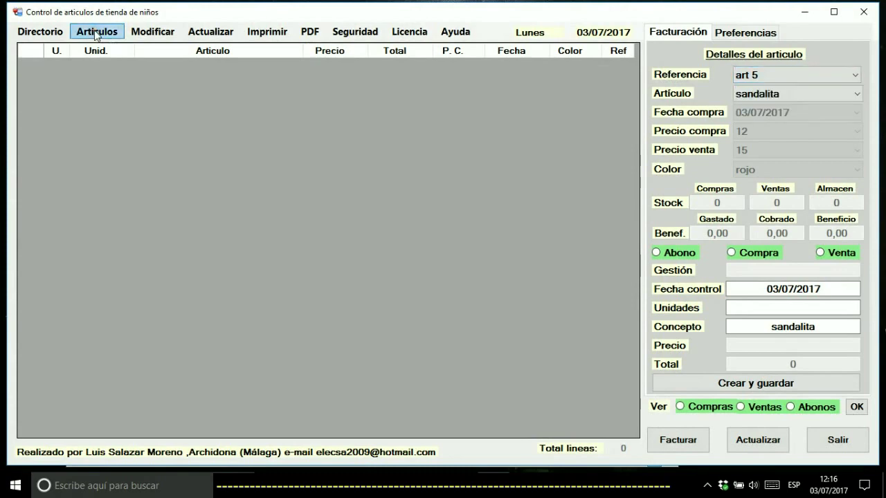
{"action": "left_click", "coordinate": [95, 34]}
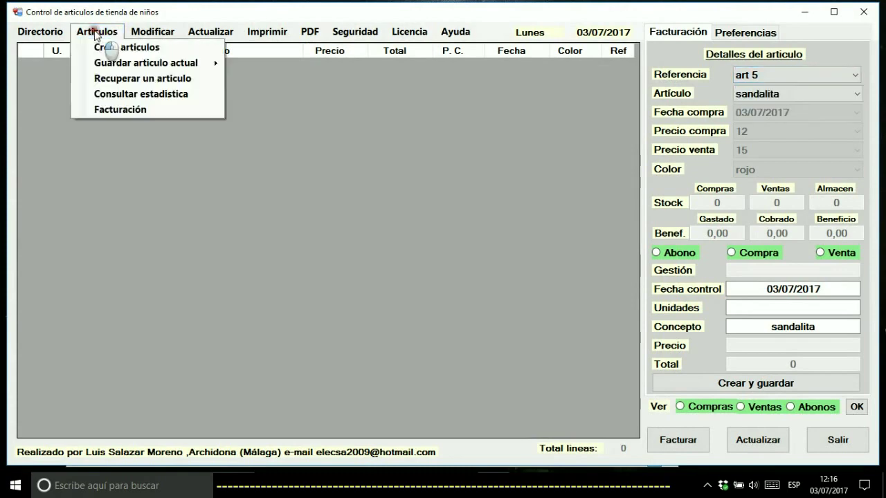
{"action": "left_click", "coordinate": [124, 81]}
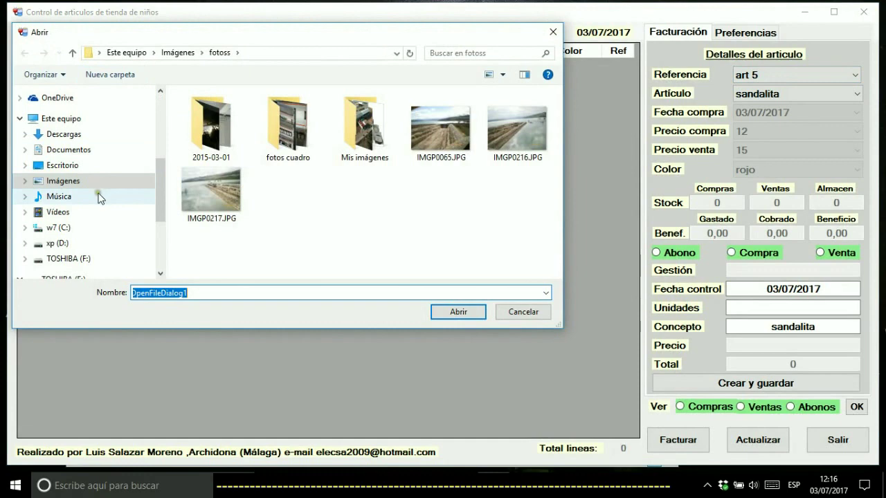
{"action": "left_click", "coordinate": [69, 228]}
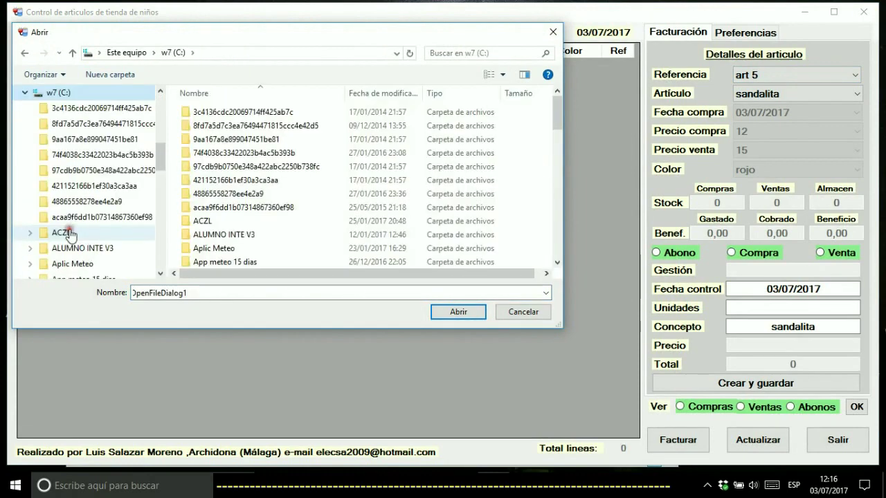
{"action": "left_click_drag", "start_coordinate": [559, 103], "coordinate": [558, 126]}
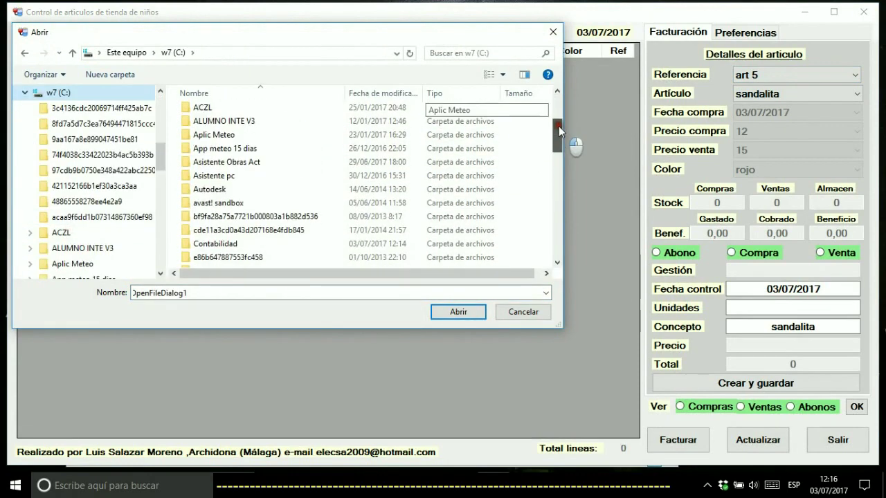
{"action": "double_click", "coordinate": [222, 242]}
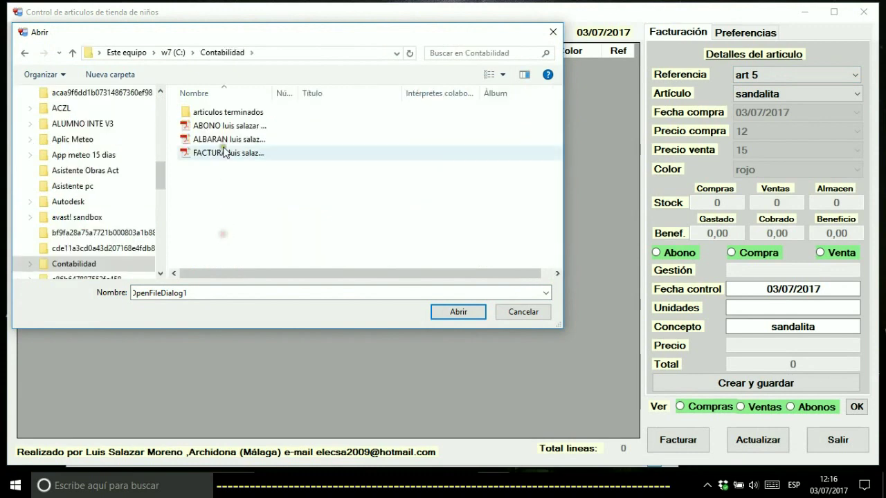
{"action": "double_click", "coordinate": [228, 112]}
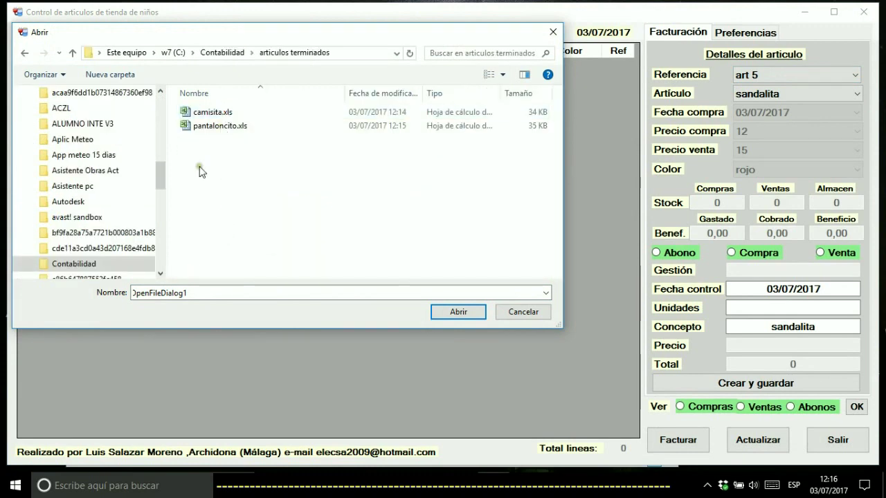
{"action": "left_click", "coordinate": [209, 112]}
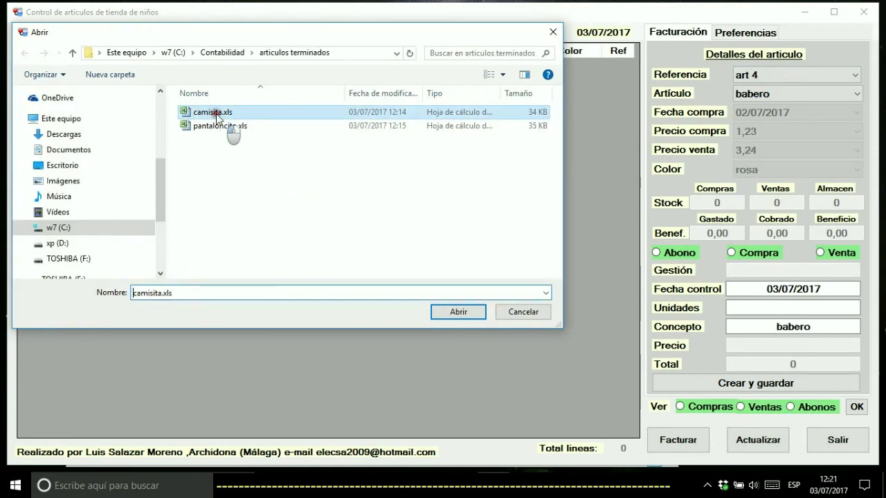
{"action": "double_click", "coordinate": [216, 113]}
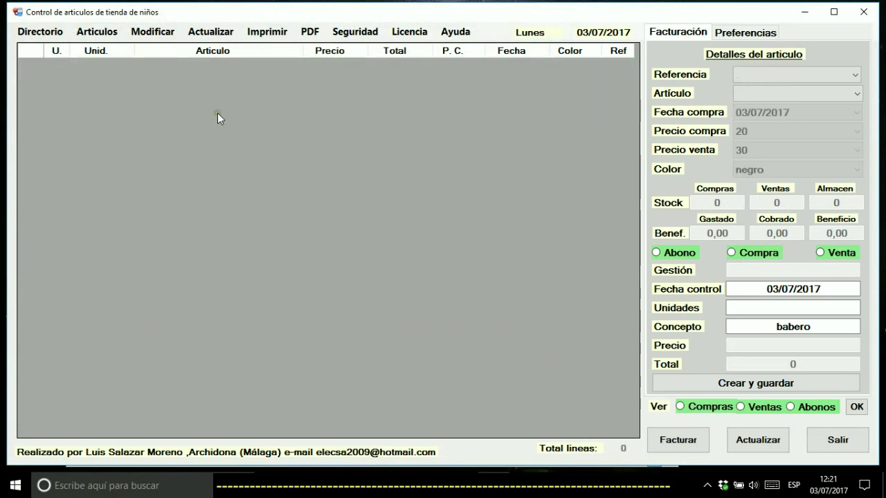
View art 2's movements, then recover pantaloncito.xls via Recuperar un articulo
{"action": "left_click", "coordinate": [755, 74]}
{"action": "left_click", "coordinate": [755, 92]}
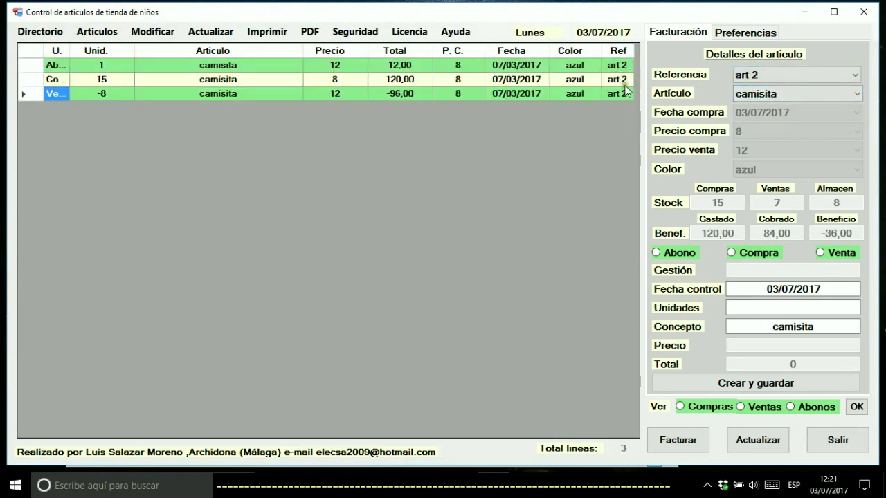
{"action": "left_click", "coordinate": [746, 77]}
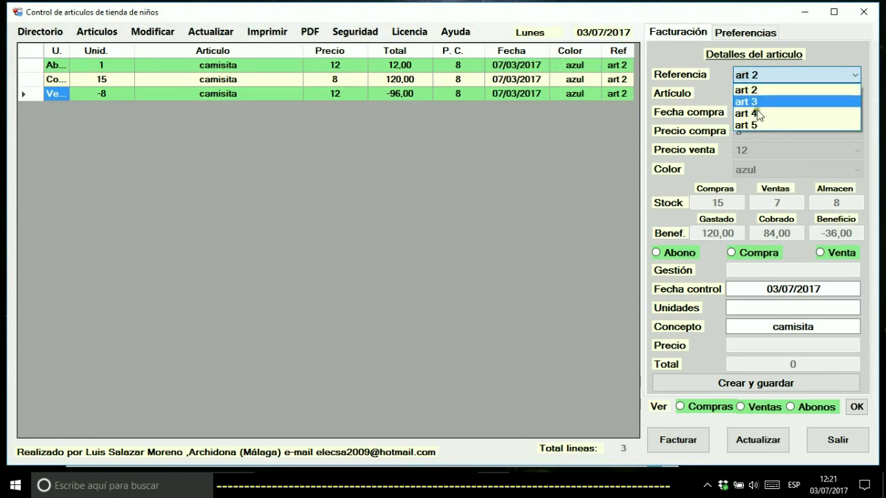
{"action": "left_click", "coordinate": [530, 156]}
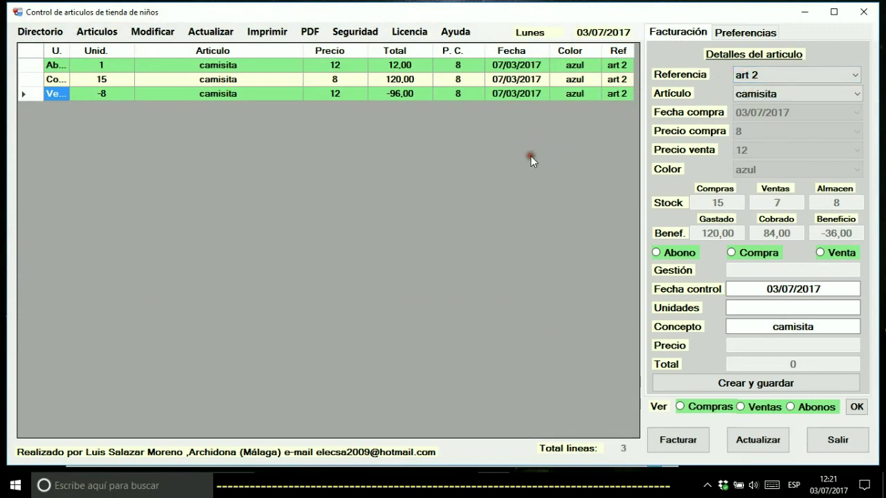
{"action": "left_click", "coordinate": [100, 32]}
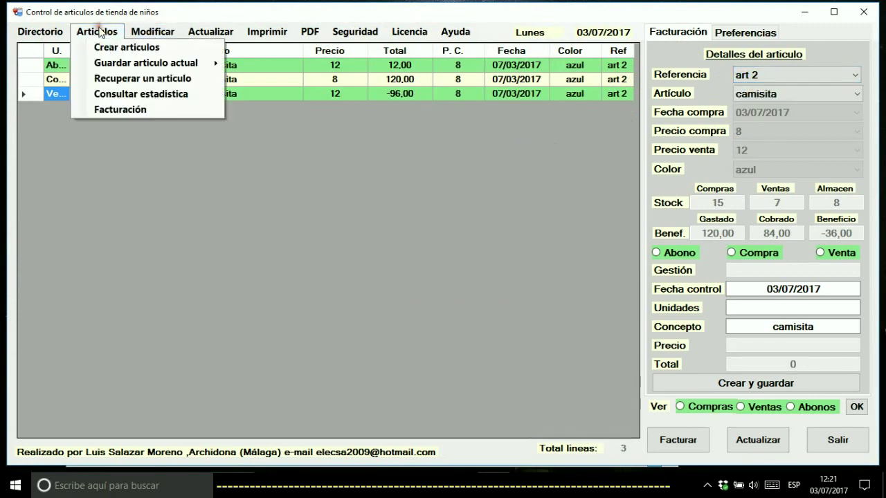
{"action": "left_click", "coordinate": [127, 77]}
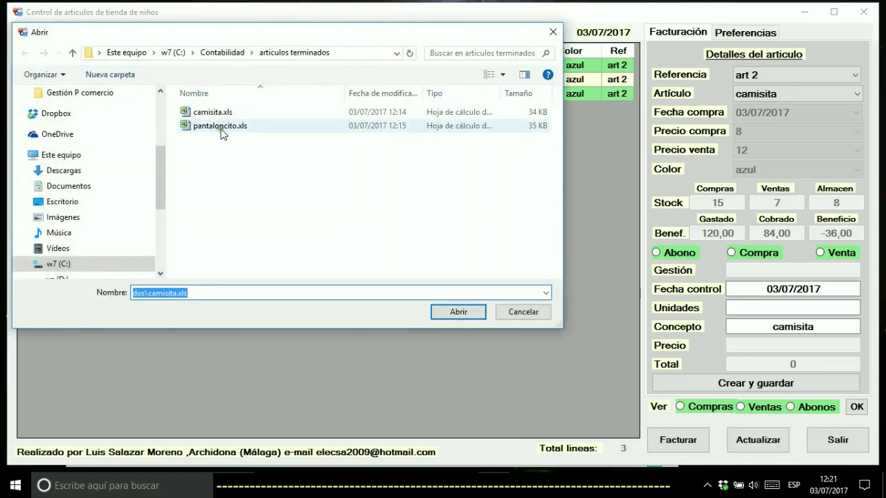
{"action": "double_click", "coordinate": [221, 129]}
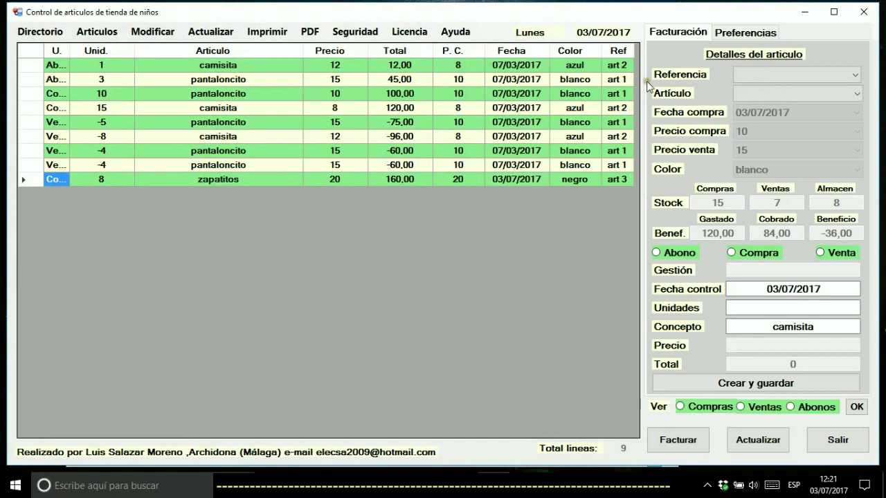
Show art 1's movements, then art 3 zapatitos with its single 8-unit purchase
{"action": "left_click", "coordinate": [758, 75]}
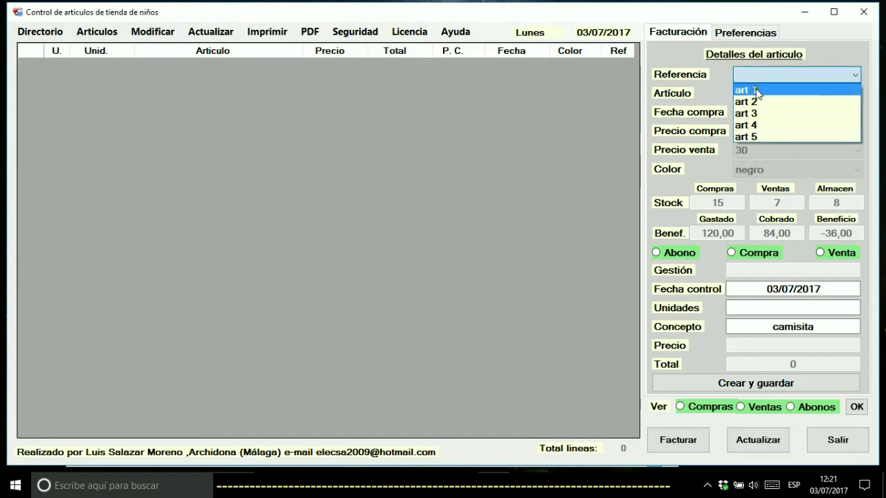
{"action": "left_click", "coordinate": [755, 88]}
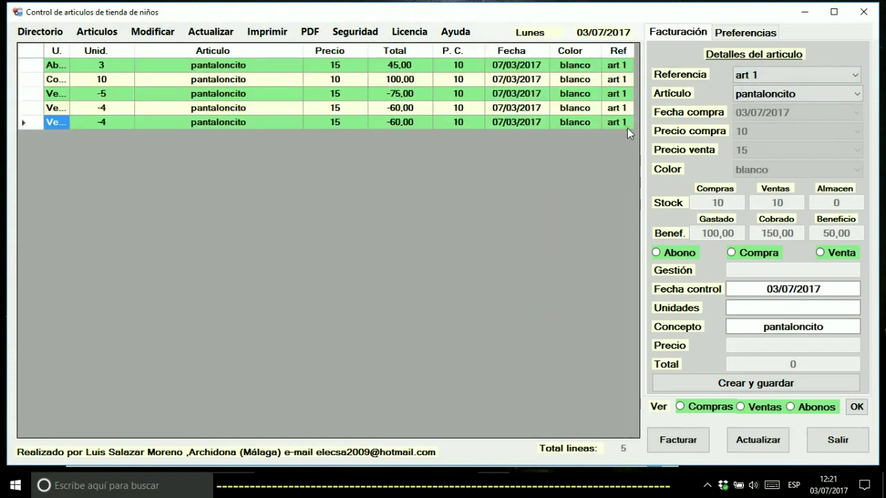
{"action": "left_click", "coordinate": [757, 74]}
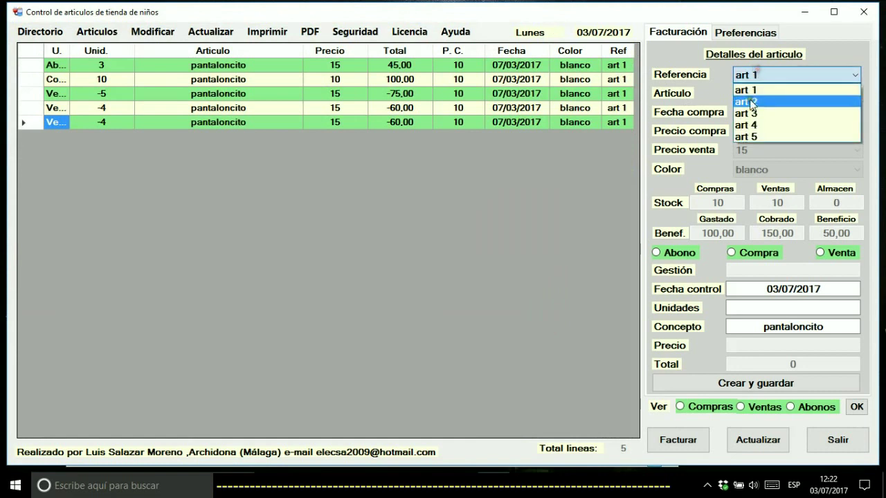
{"action": "left_click", "coordinate": [747, 114]}
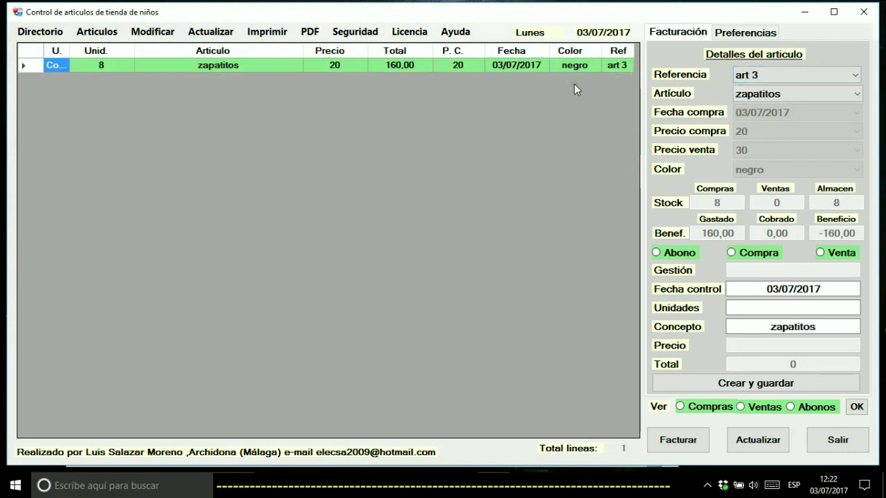
Export zapatitos to zapatitos.xls, removing its records, then confirm only art 1, 2, 4, 5 remain
{"action": "left_click", "coordinate": [97, 32]}
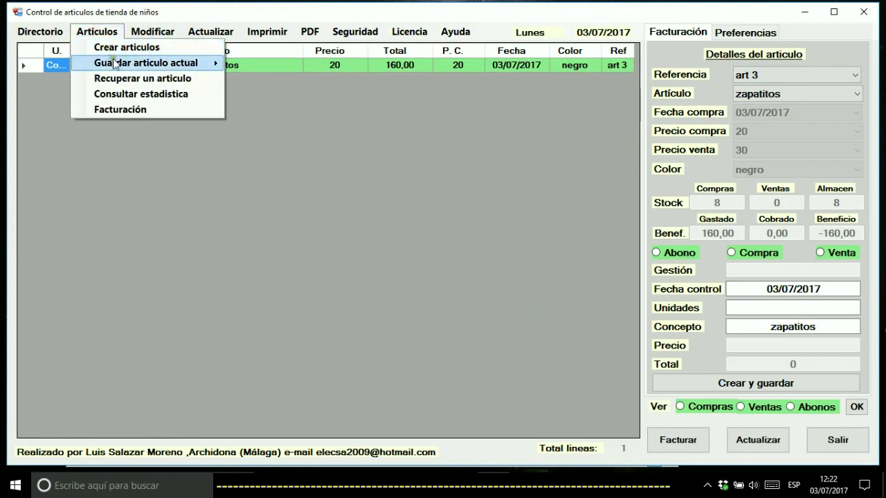
{"action": "left_click", "coordinate": [115, 64]}
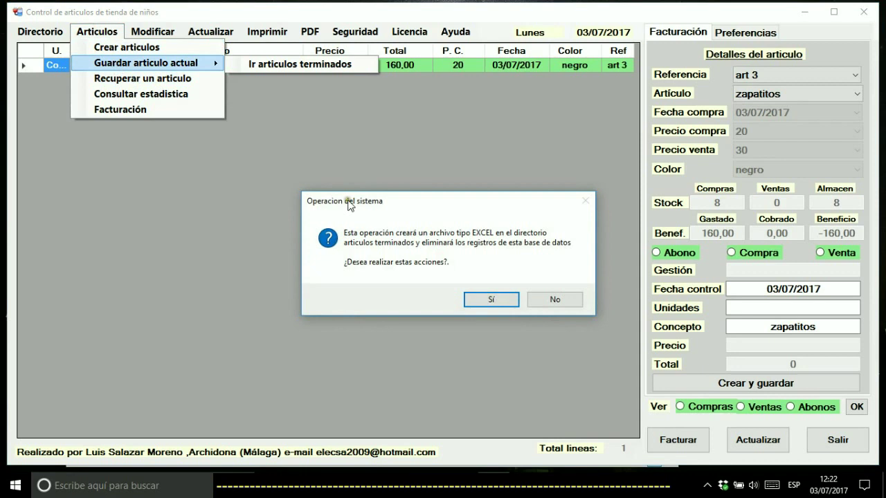
{"action": "left_click", "coordinate": [486, 303]}
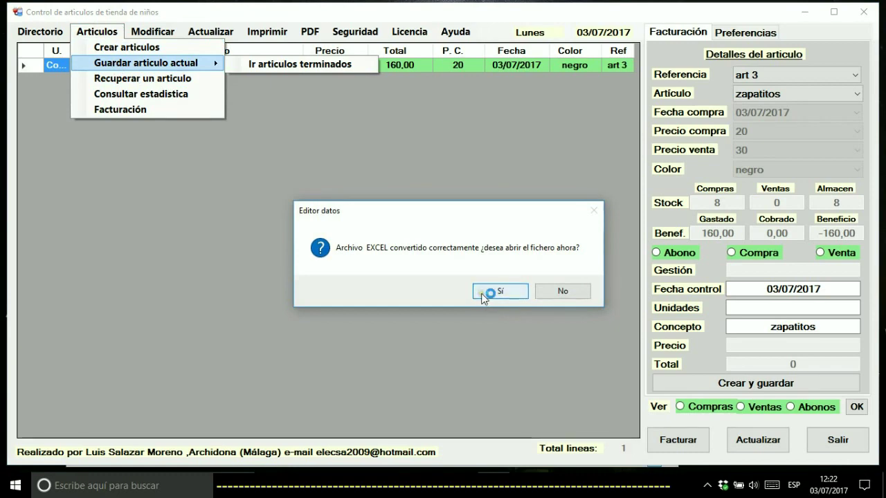
{"action": "left_click", "coordinate": [482, 293]}
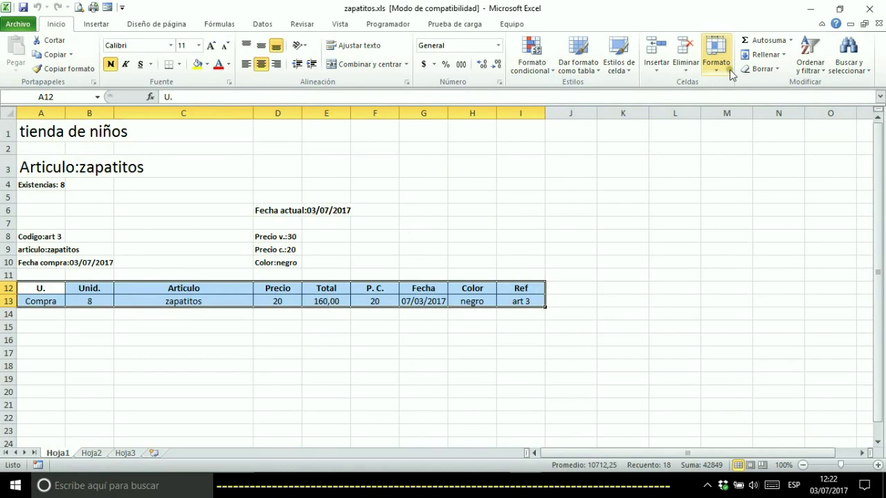
{"action": "left_click", "coordinate": [865, 8]}
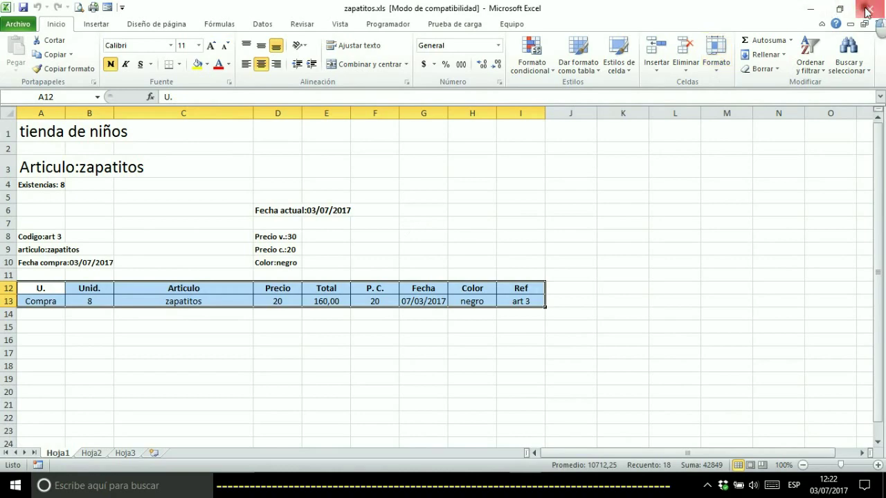
{"action": "left_click", "coordinate": [745, 75]}
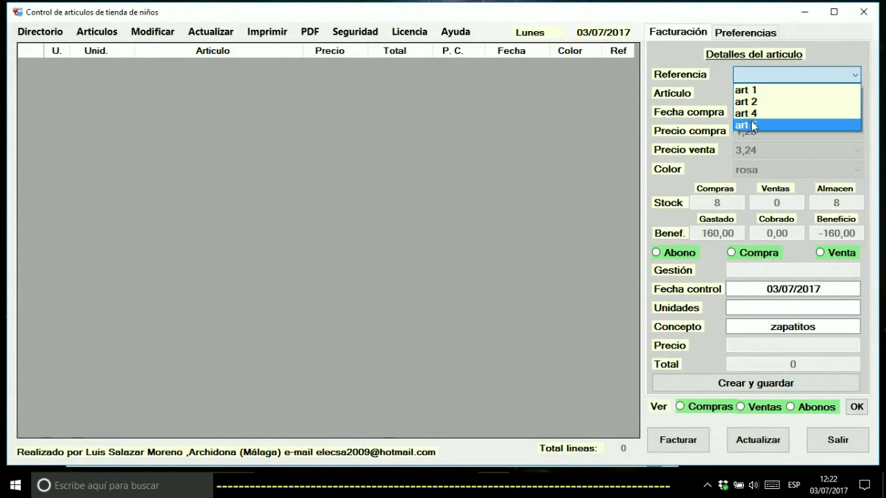
Recover the zapatitos article from zapatitos.xls via Recuperar un articulo
{"action": "left_click", "coordinate": [109, 39]}
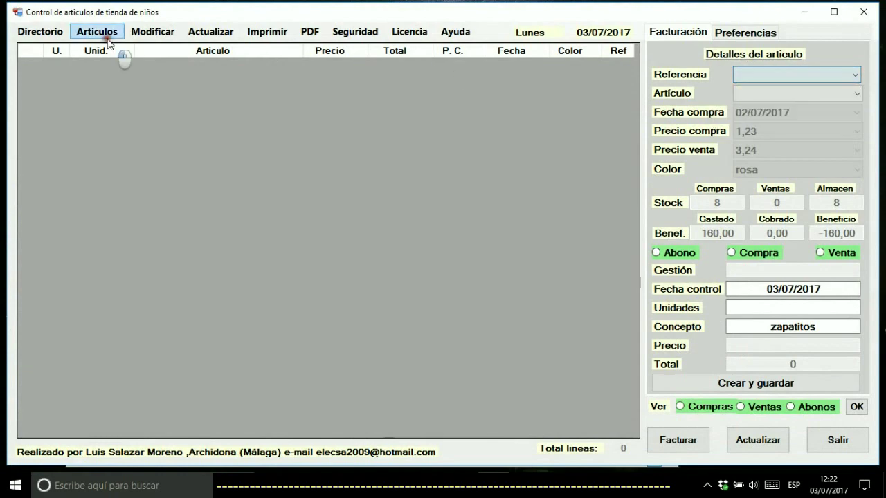
{"action": "left_click", "coordinate": [97, 33]}
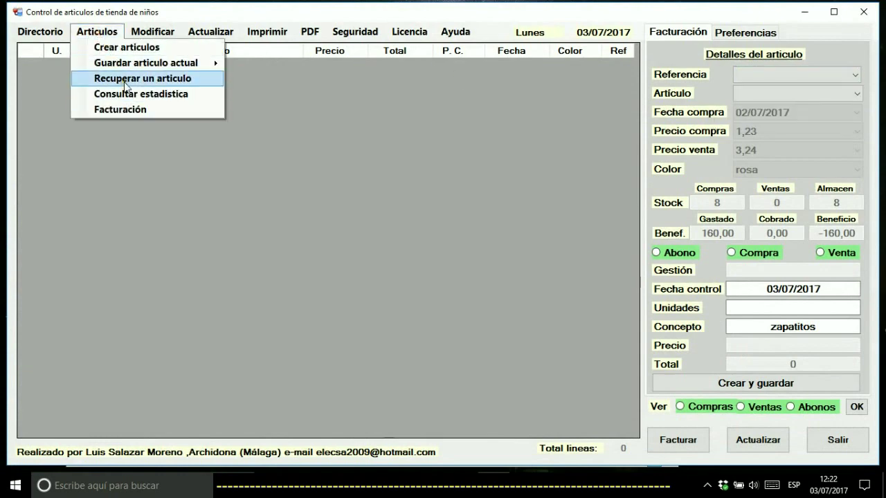
{"action": "left_click", "coordinate": [125, 79]}
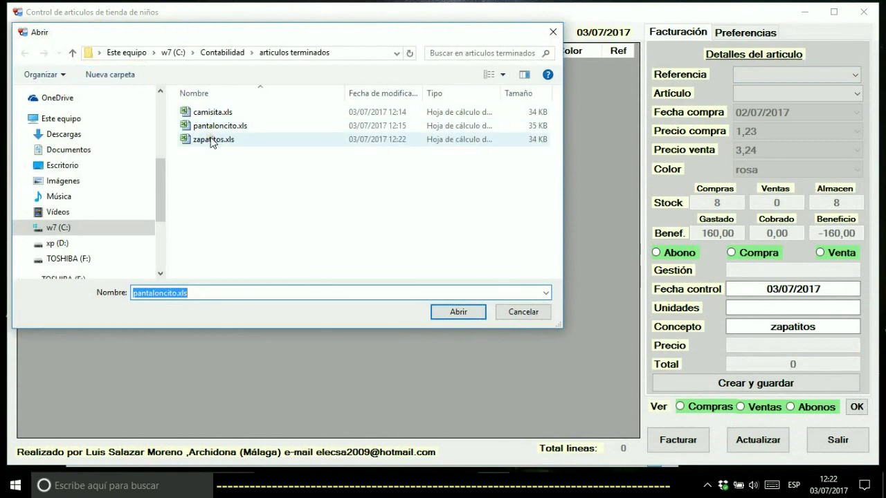
{"action": "double_click", "coordinate": [211, 138]}
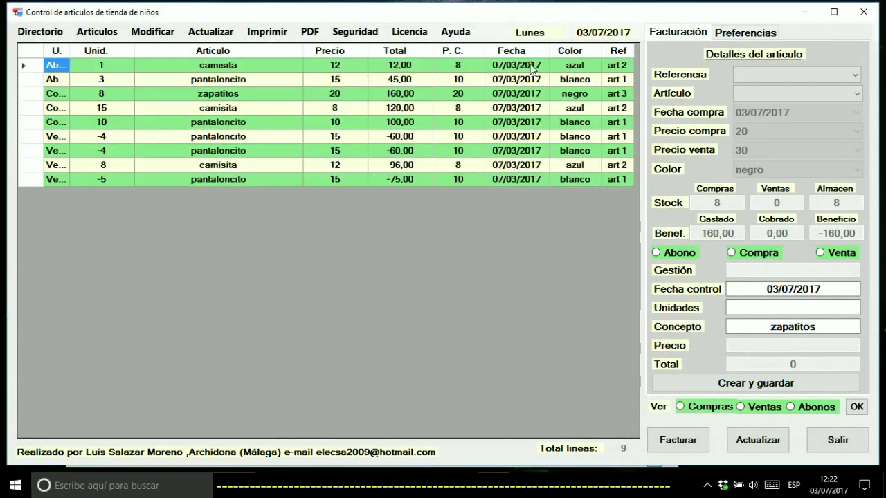
Review movements of art 3, then art 2 camisita, then art 1 pantaloncito
{"action": "left_click", "coordinate": [757, 73]}
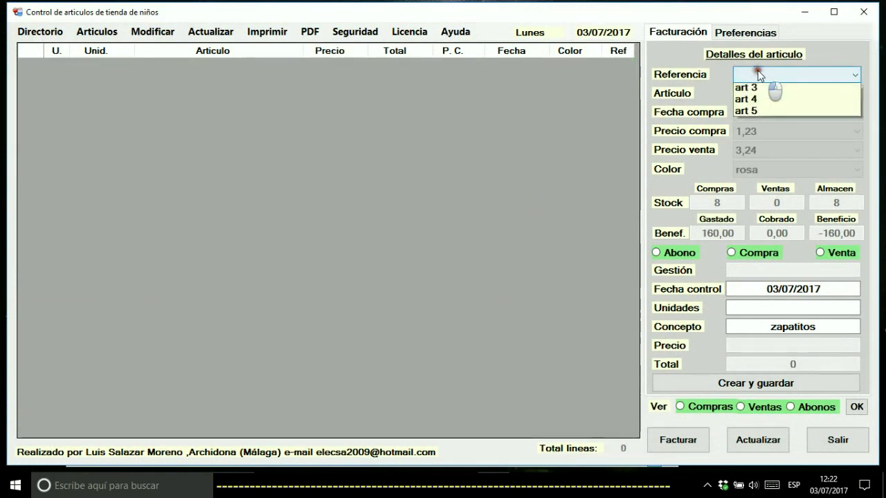
{"action": "left_click", "coordinate": [746, 114]}
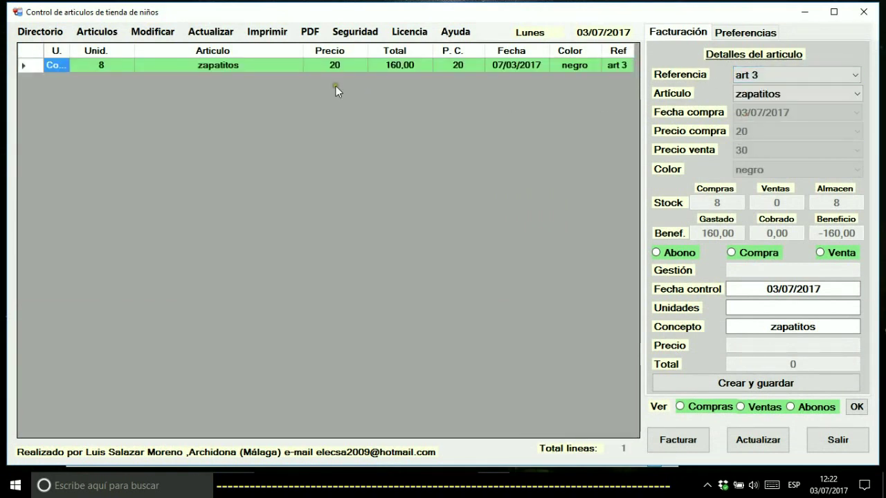
{"action": "left_click", "coordinate": [784, 75]}
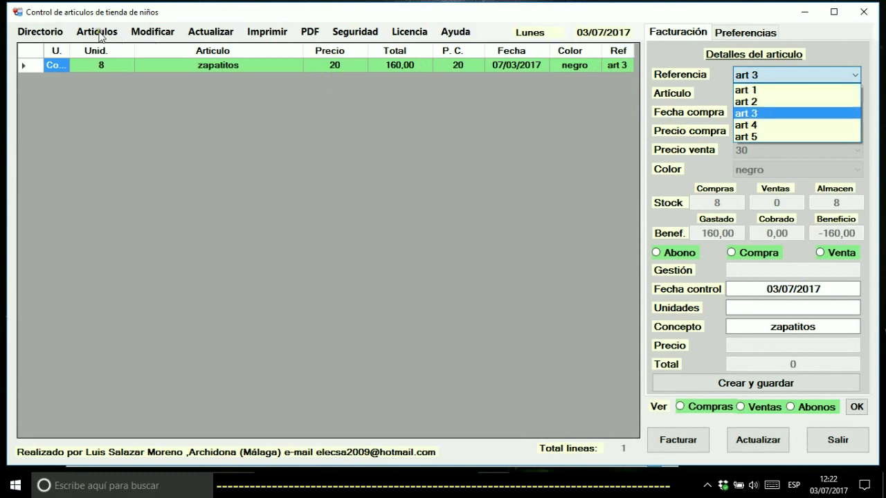
{"action": "left_click", "coordinate": [778, 69]}
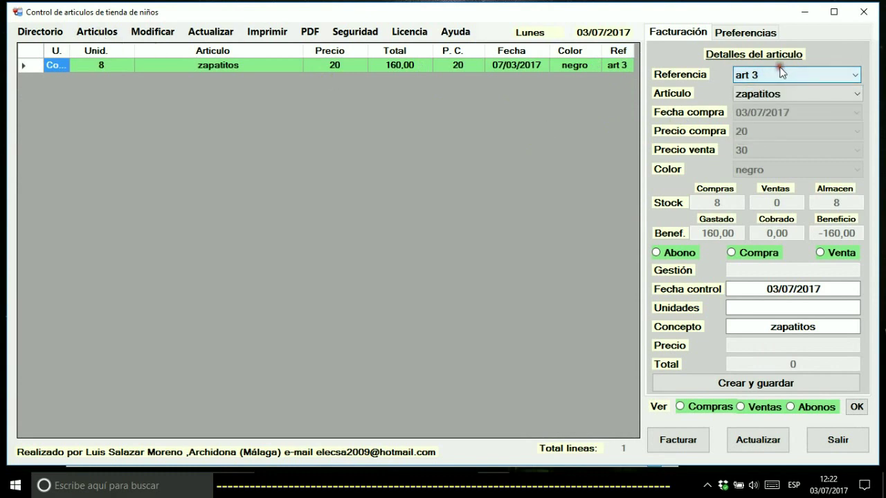
{"action": "left_click", "coordinate": [771, 75]}
{"action": "left_click", "coordinate": [755, 103]}
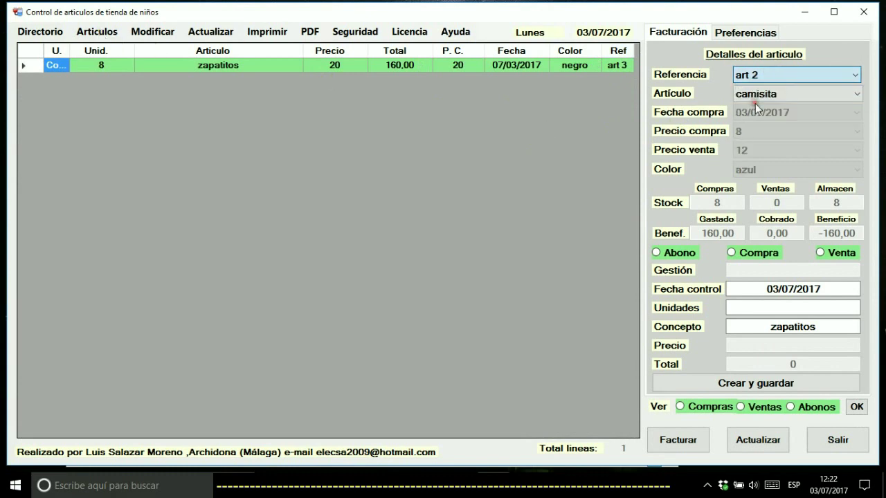
{"action": "left_click", "coordinate": [760, 75]}
{"action": "left_click", "coordinate": [758, 91]}
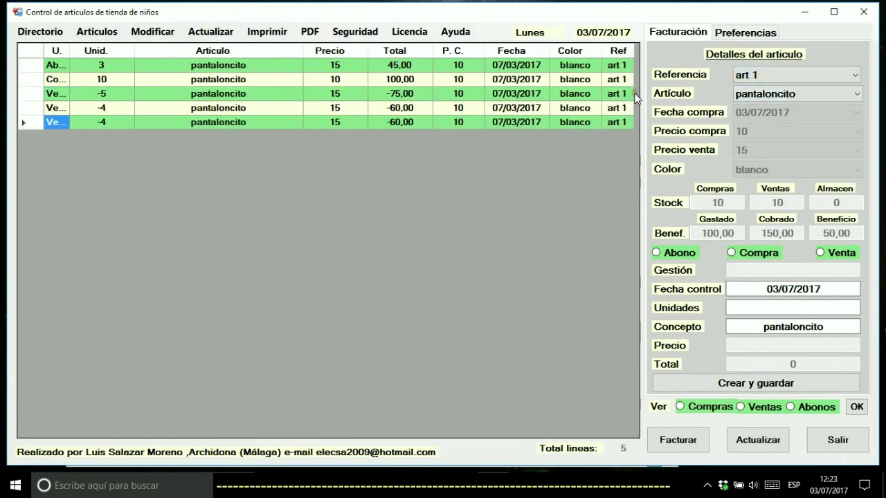
Export art 1 pantaloncito to finished articles, overwriting pantaloncito.xls, then confirm only art 2–5 remain
{"action": "left_click", "coordinate": [107, 35]}
{"action": "mouse_move", "coordinate": [122, 66]}
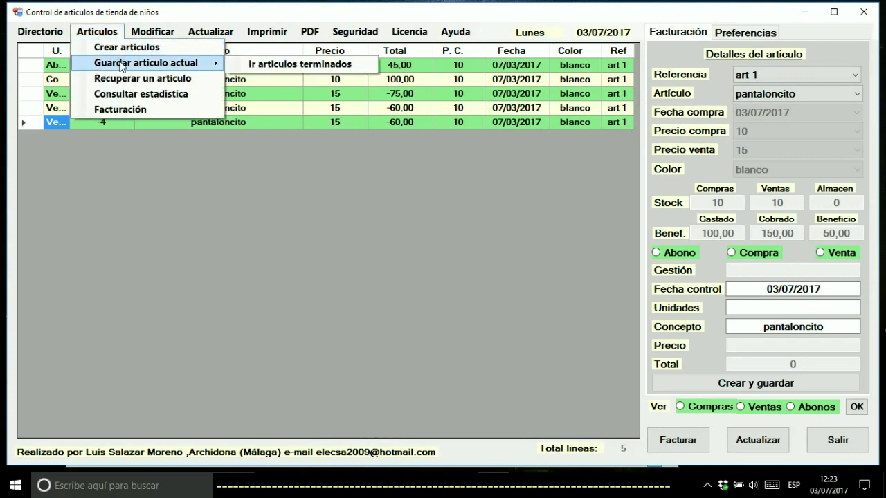
{"action": "left_click", "coordinate": [121, 64]}
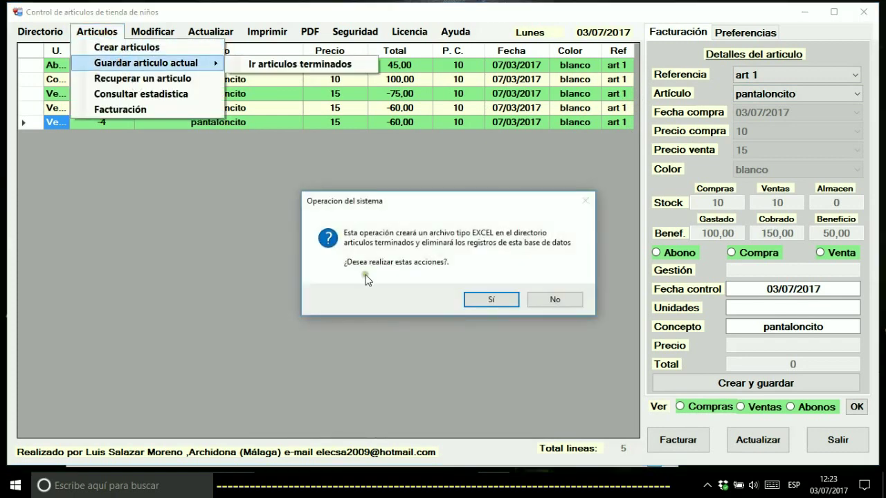
{"action": "left_click", "coordinate": [486, 301]}
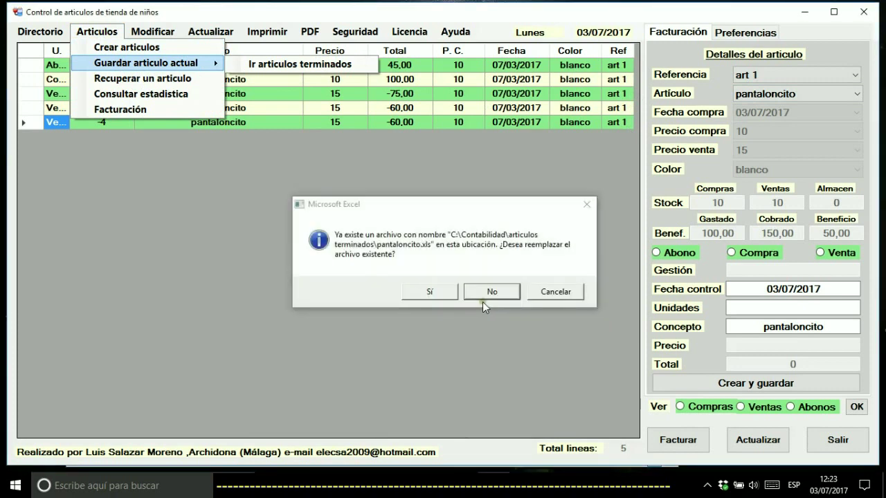
{"action": "left_click", "coordinate": [420, 297]}
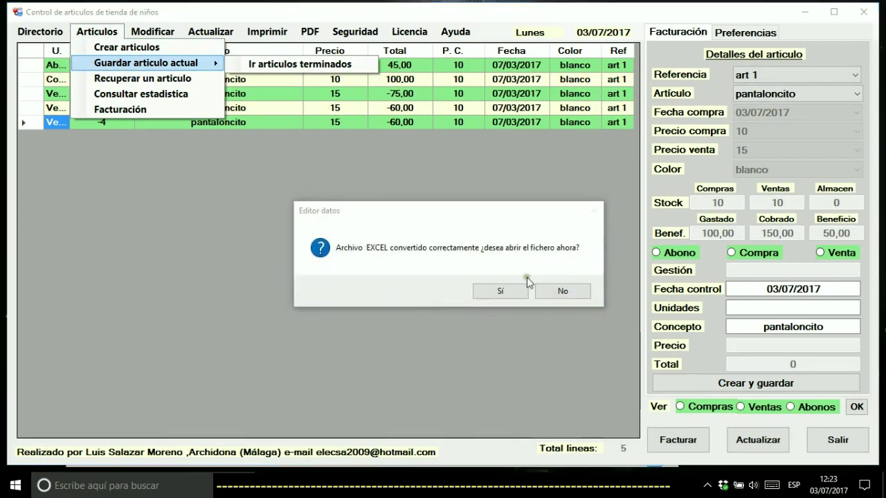
{"action": "left_click", "coordinate": [506, 291]}
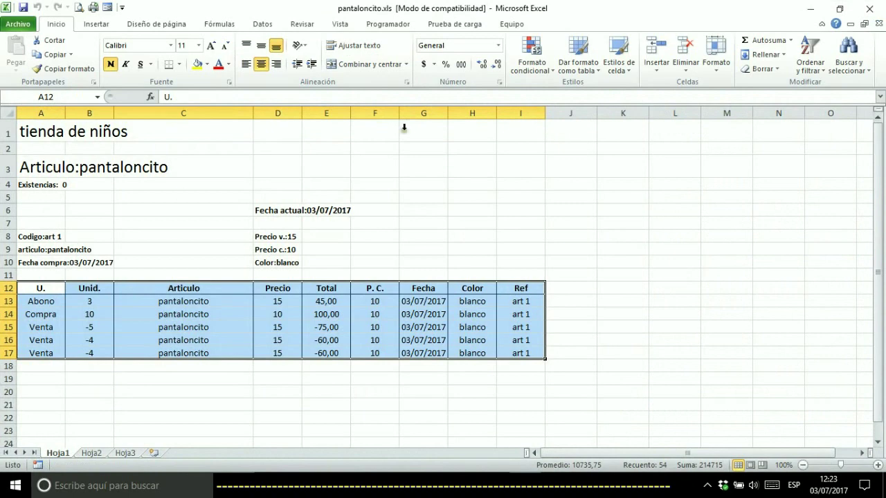
{"action": "left_click", "coordinate": [868, 12]}
{"action": "left_click", "coordinate": [782, 74]}
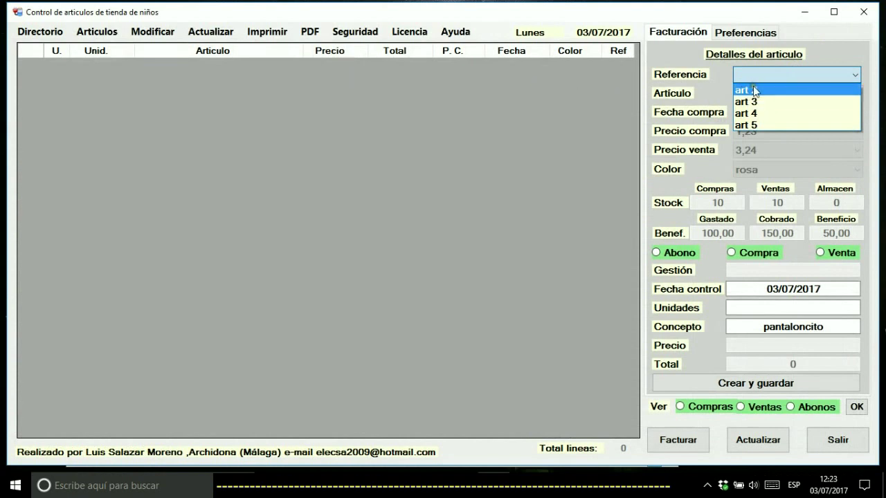
Export art 2 camisita to camisita.xls, replacing the old file and removing its records
{"action": "left_click", "coordinate": [753, 89]}
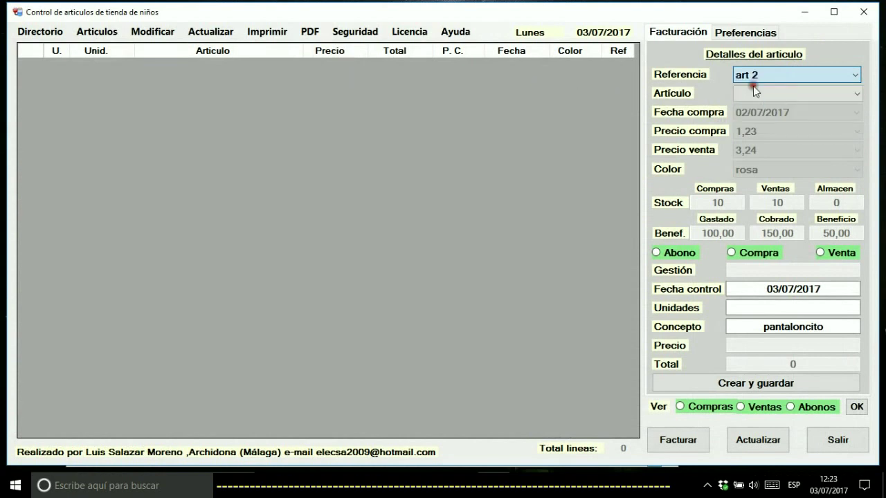
{"action": "left_click", "coordinate": [109, 33]}
{"action": "mouse_move", "coordinate": [126, 63]}
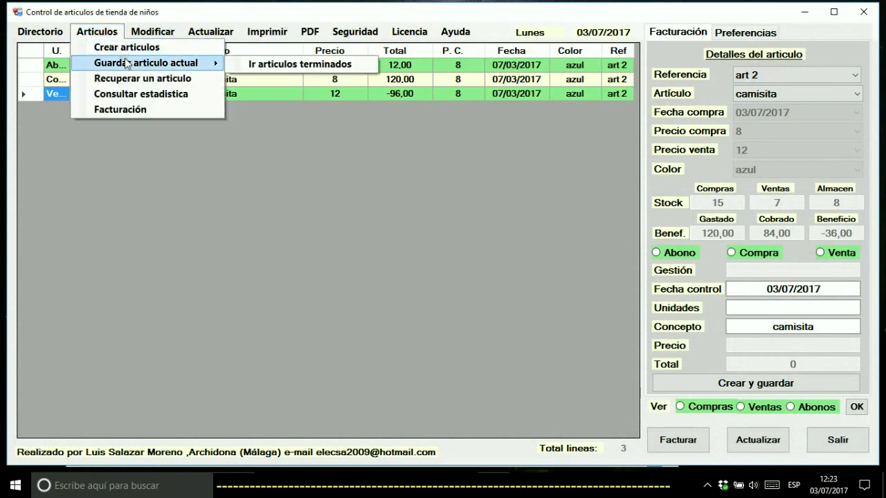
{"action": "left_click", "coordinate": [129, 64]}
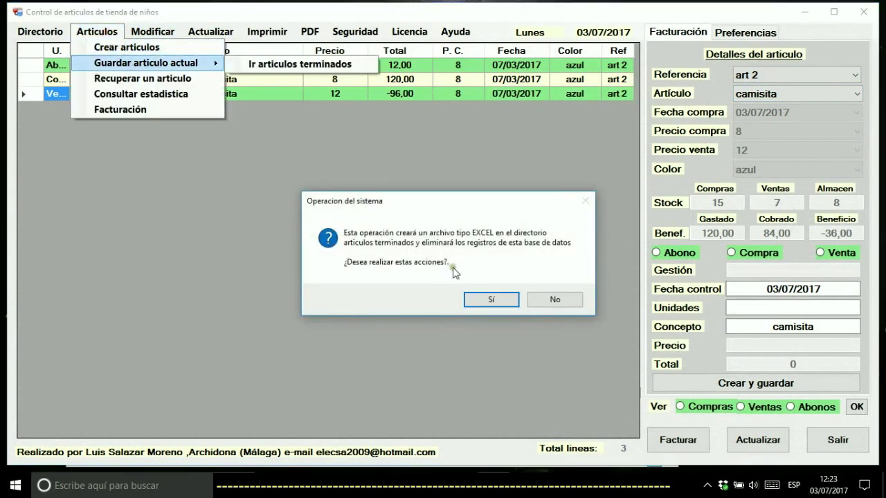
{"action": "left_click", "coordinate": [477, 297]}
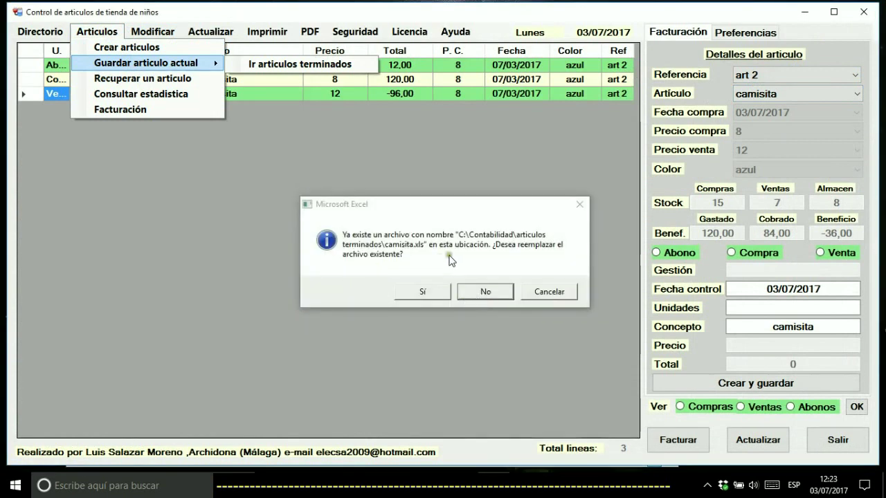
{"action": "left_click", "coordinate": [423, 291]}
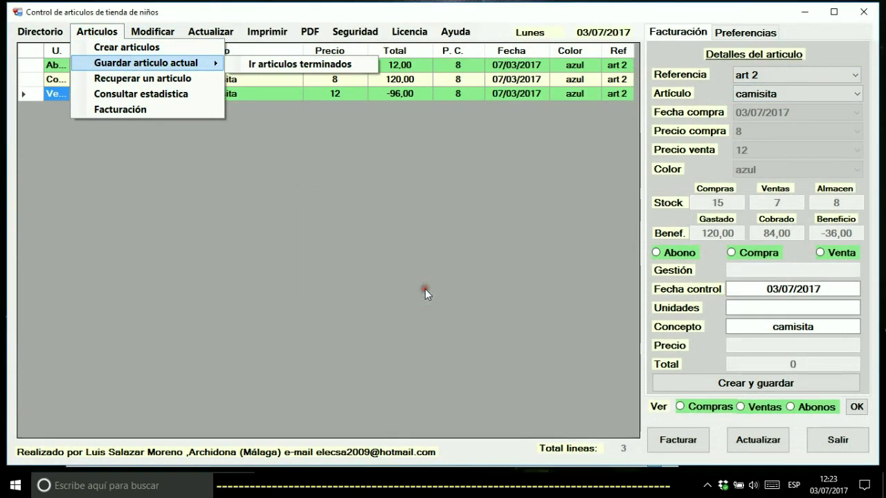
{"action": "left_click", "coordinate": [489, 290]}
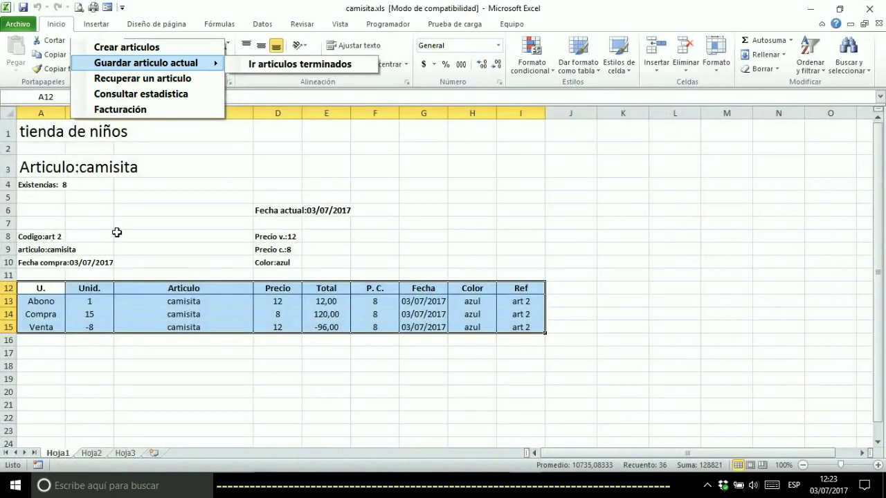
Close the camisita workbook and confirm only art 3, 4 and 5 remain in Referencia
{"action": "left_click", "coordinate": [870, 9]}
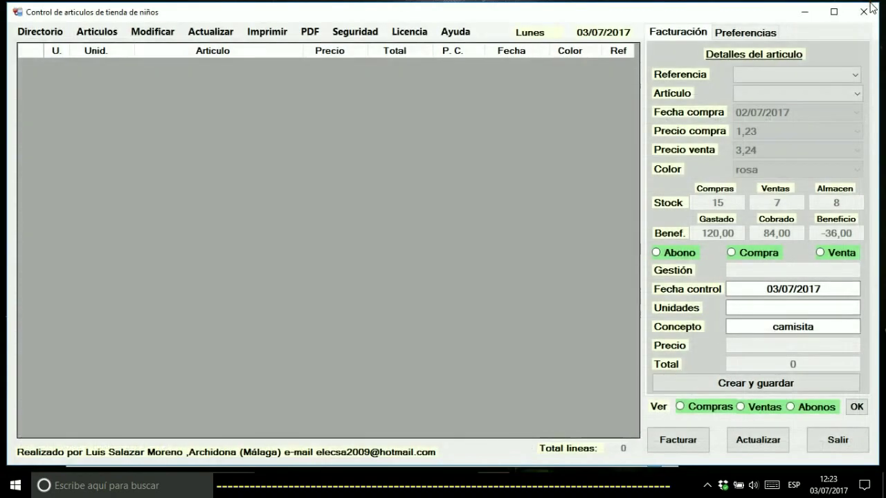
{"action": "left_click", "coordinate": [796, 78]}
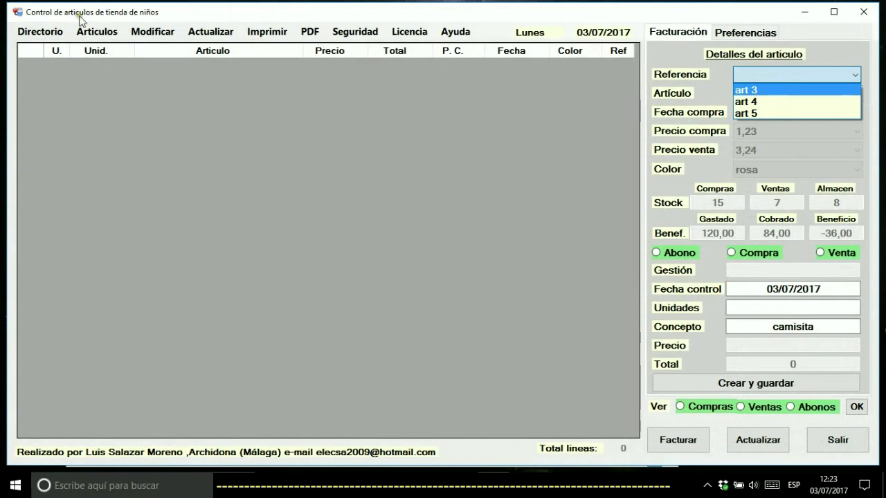
{"action": "left_click", "coordinate": [92, 35]}
{"action": "left_click", "coordinate": [92, 35]}
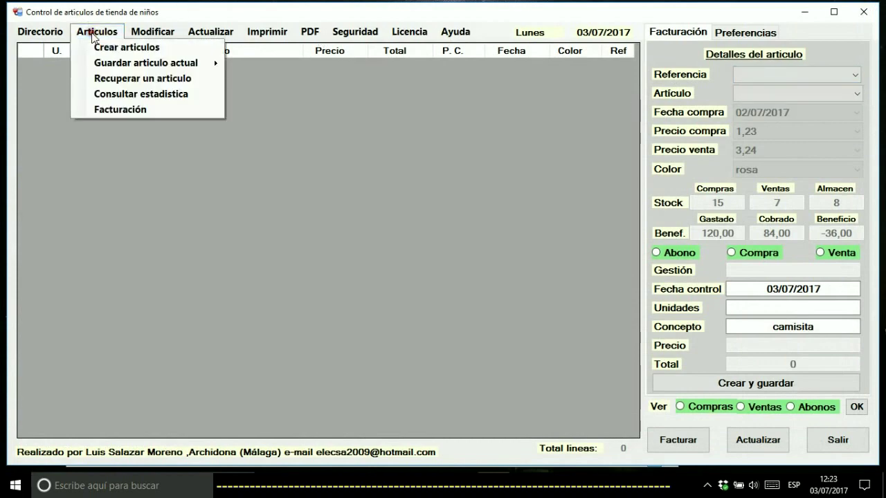
Restore camisita from its file, view art 2, then switch to art 3 zapatitos's 160,00 purchase
{"action": "left_click", "coordinate": [116, 77]}
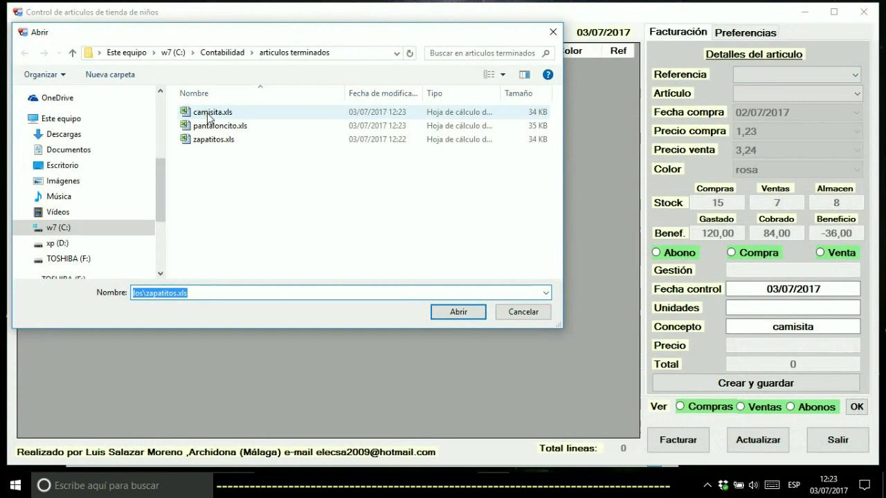
{"action": "double_click", "coordinate": [207, 114]}
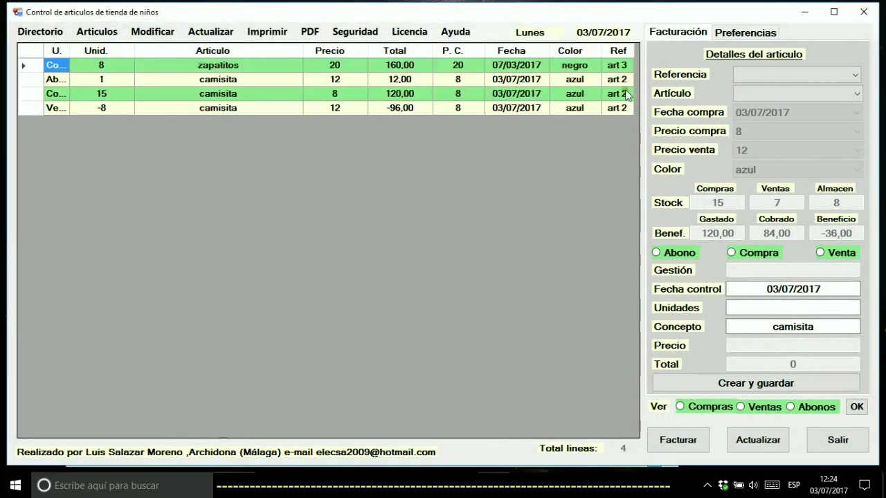
{"action": "left_click", "coordinate": [783, 72]}
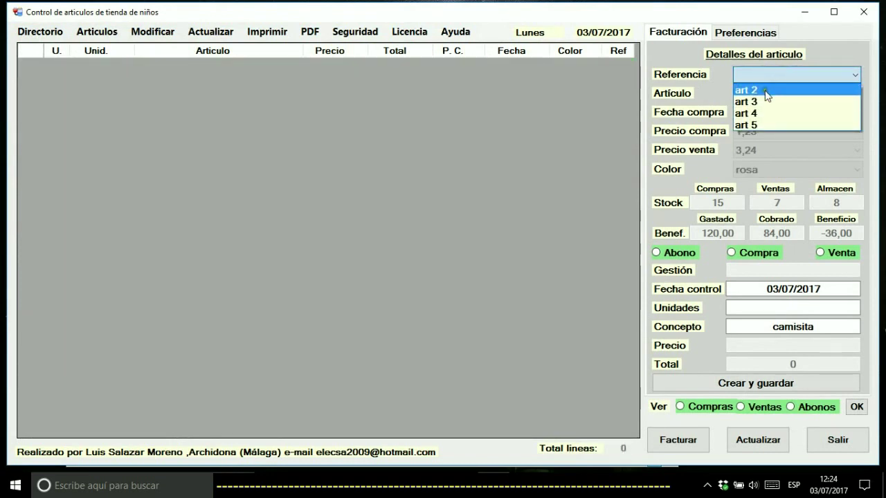
{"action": "left_click", "coordinate": [767, 95]}
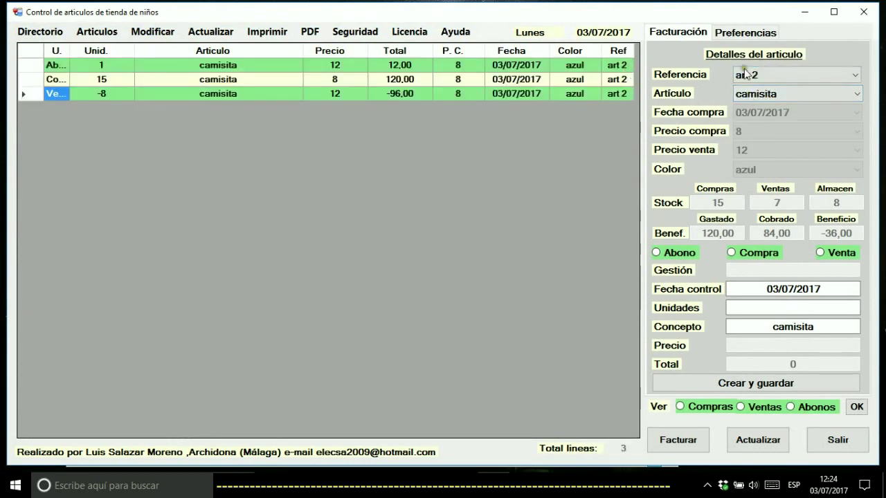
{"action": "left_click", "coordinate": [745, 68]}
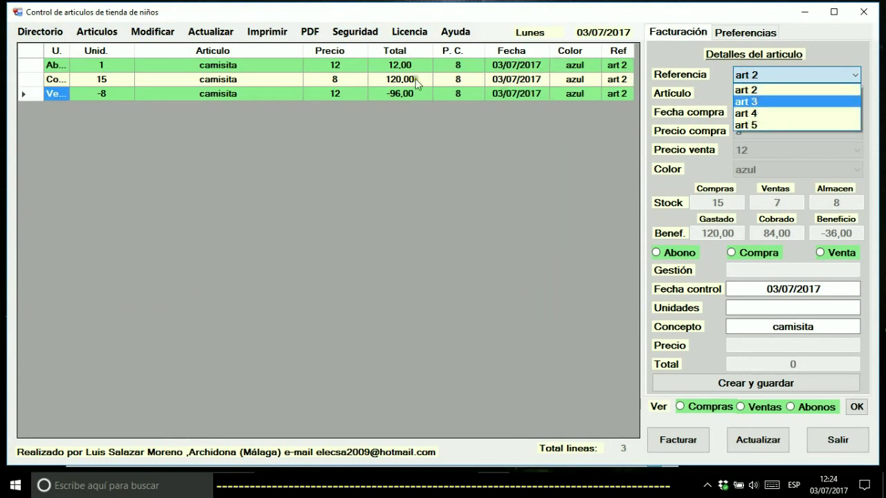
{"action": "left_click", "coordinate": [97, 36]}
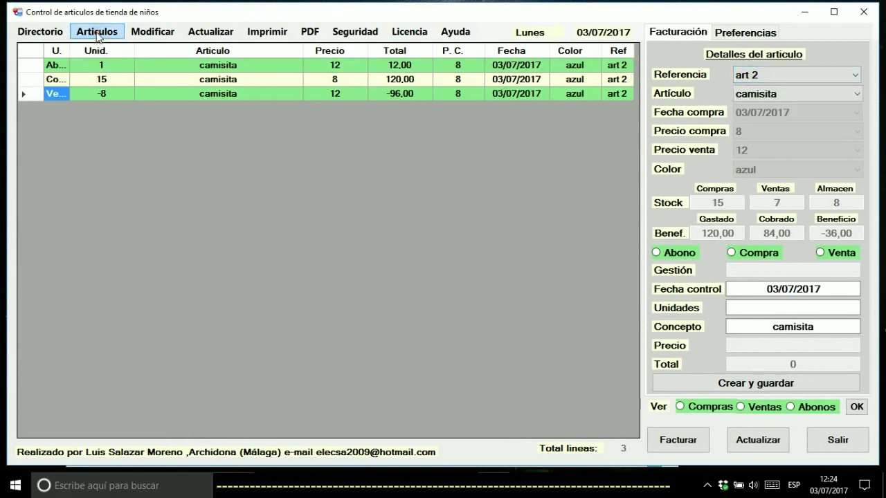
{"action": "left_click", "coordinate": [773, 73]}
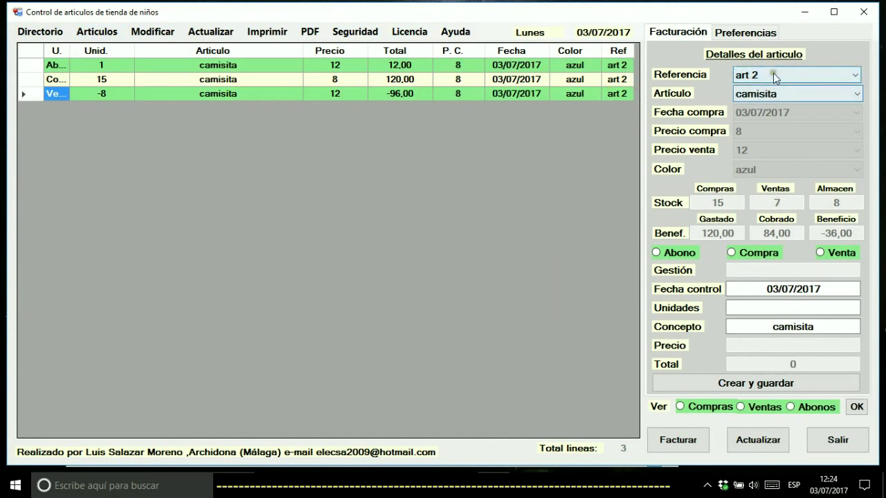
{"action": "left_click", "coordinate": [766, 102]}
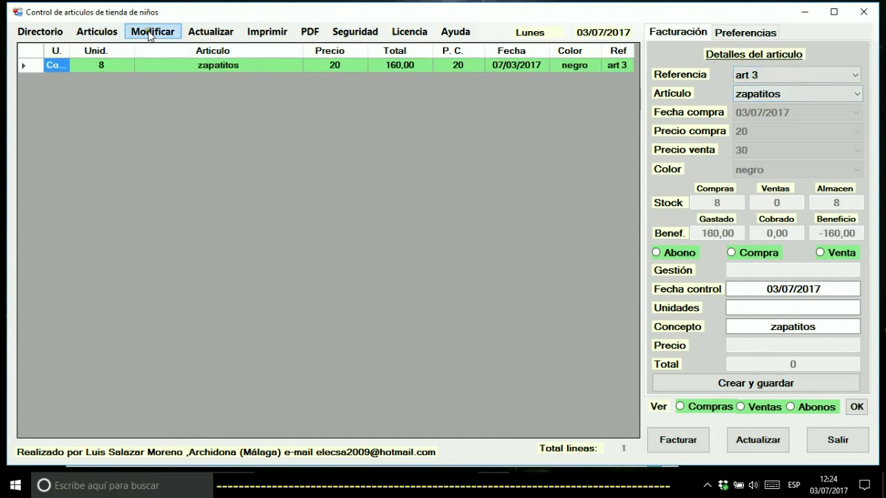
Recover pantaloncito.xls and display art 1's five movements with 50,00 profit
{"action": "left_click", "coordinate": [104, 31]}
{"action": "left_click", "coordinate": [125, 75]}
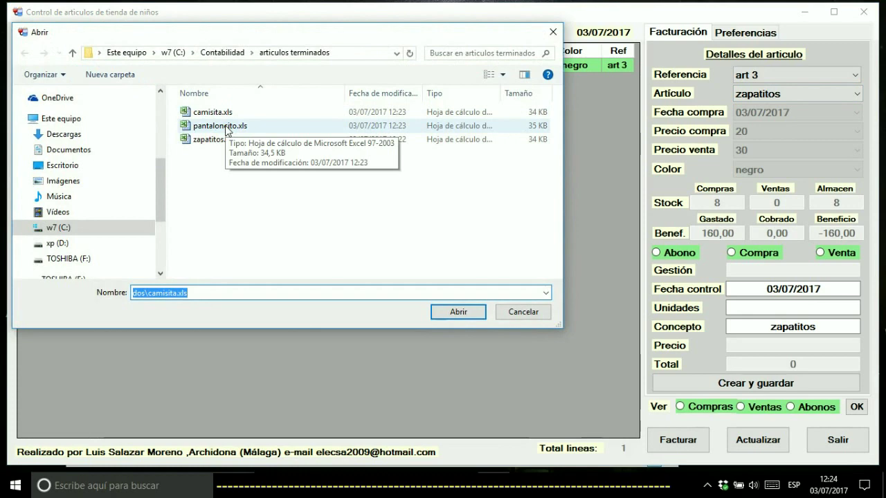
{"action": "double_click", "coordinate": [225, 127]}
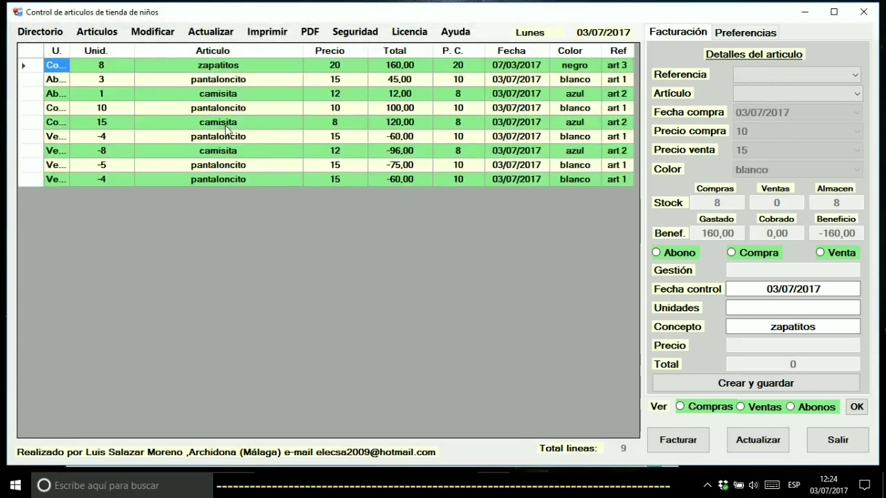
{"action": "left_click", "coordinate": [839, 76]}
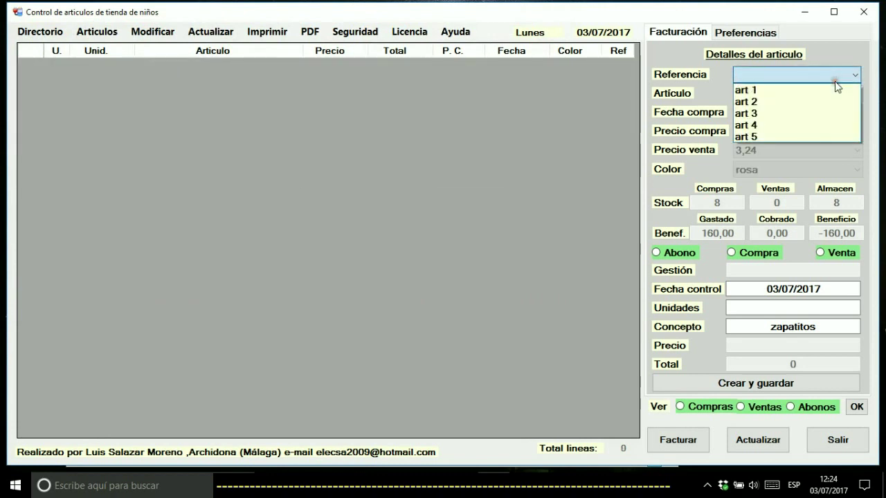
{"action": "left_click", "coordinate": [780, 92]}
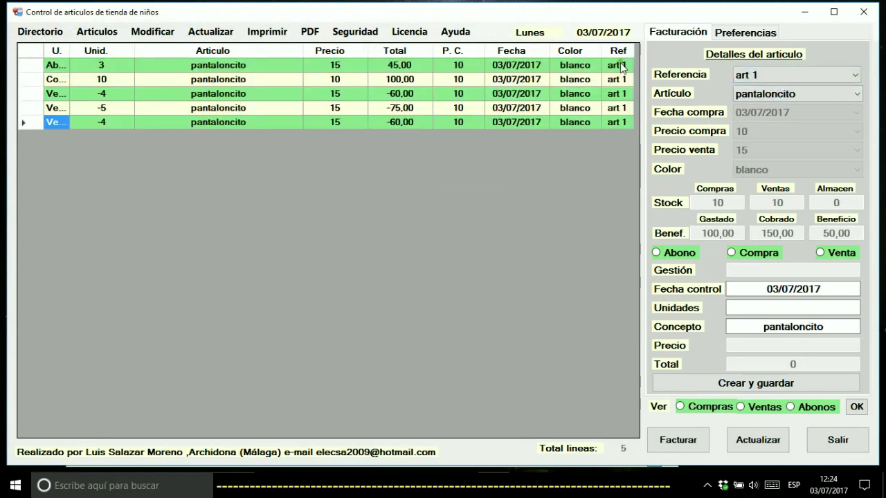
Open Artículos > Consultar estadística and set Tipo de grafica to BARRAS
{"action": "left_click", "coordinate": [97, 32]}
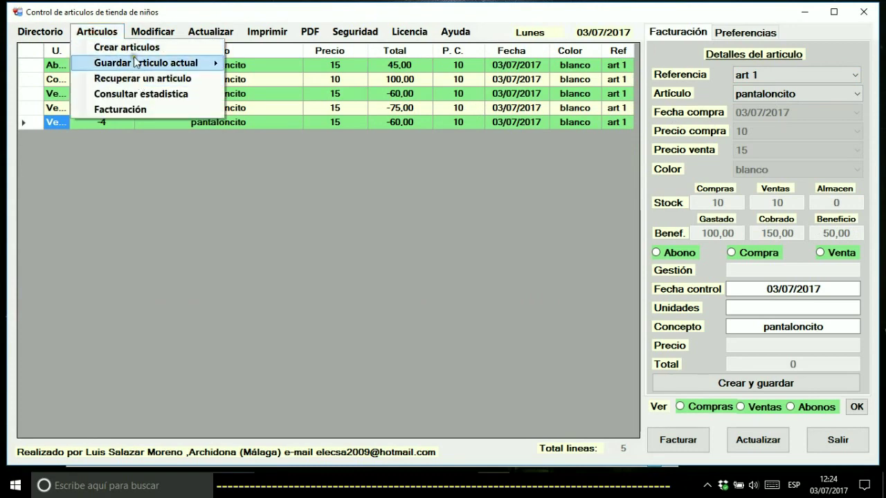
{"action": "left_click", "coordinate": [128, 95]}
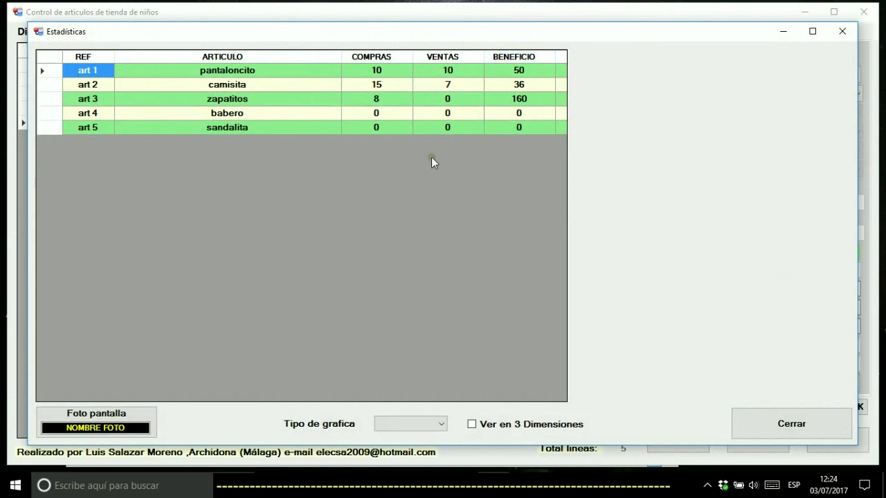
{"action": "left_click", "coordinate": [409, 431]}
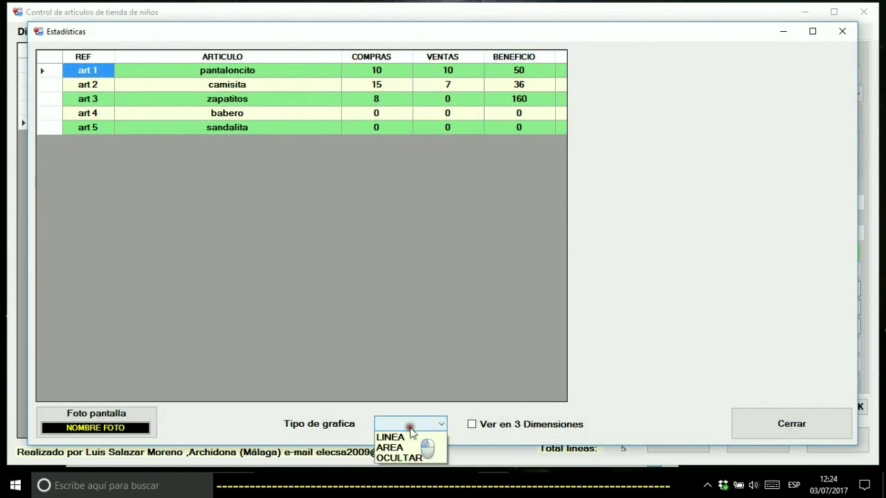
{"action": "left_click", "coordinate": [402, 437]}
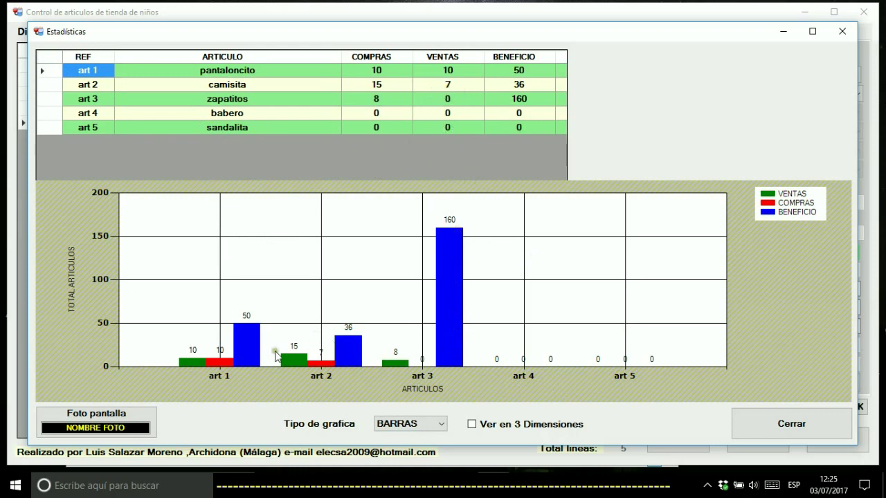
Try the 3D and AREA chart types, then switch the chart back to BARRAS
{"action": "left_click", "coordinate": [422, 427]}
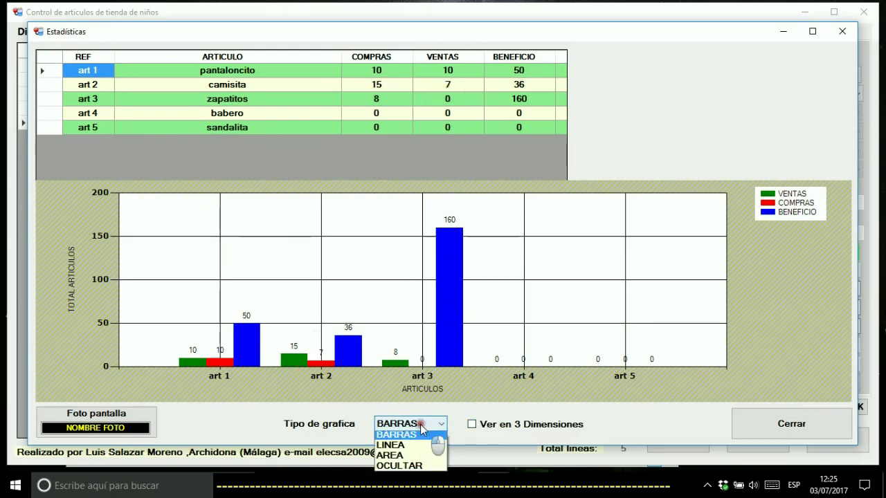
{"action": "left_click", "coordinate": [516, 434]}
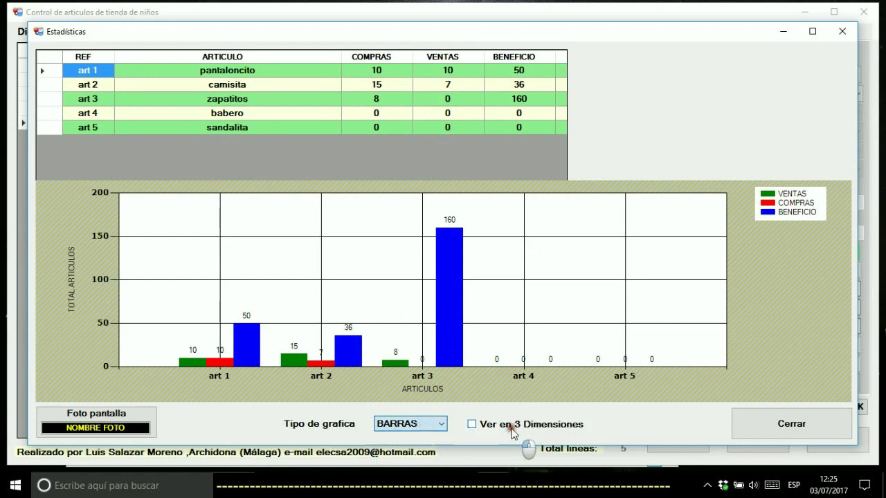
{"action": "left_click", "coordinate": [401, 425]}
{"action": "left_click", "coordinate": [396, 439]}
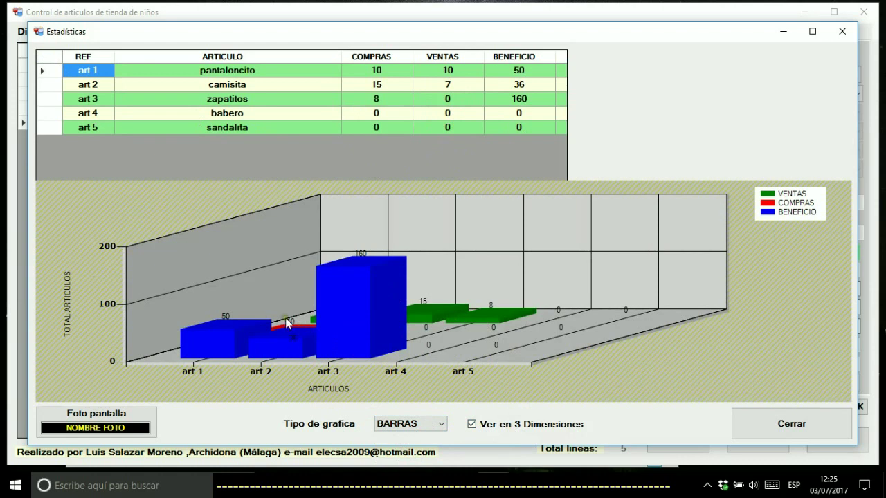
{"action": "left_click", "coordinate": [474, 423]}
{"action": "left_click", "coordinate": [441, 424]}
{"action": "left_click", "coordinate": [406, 458]}
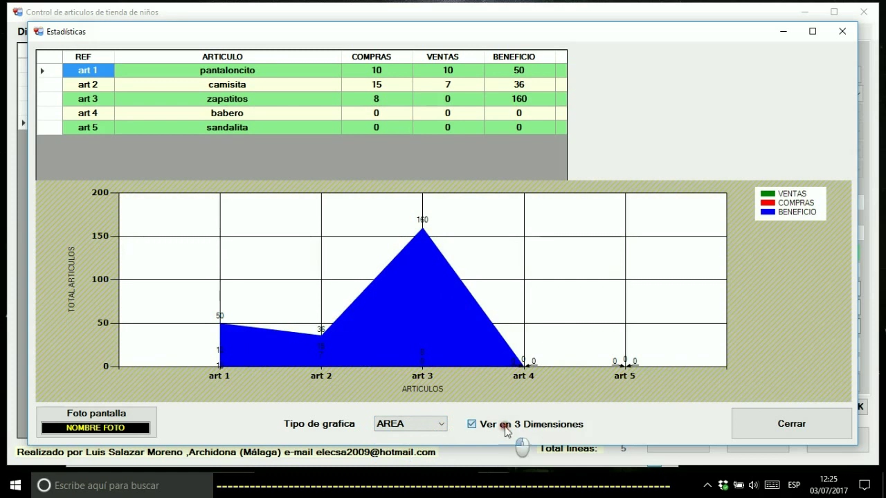
{"action": "left_click", "coordinate": [415, 423]}
{"action": "left_click", "coordinate": [411, 438]}
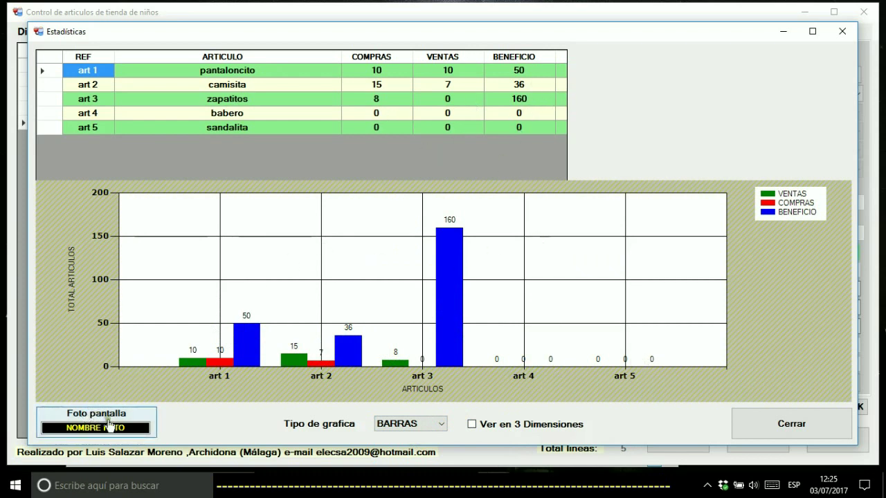
Name the screenshot 'foto', set the chart to OCULTAR, close statistics and minimize the app
{"action": "left_click", "coordinate": [61, 429]}
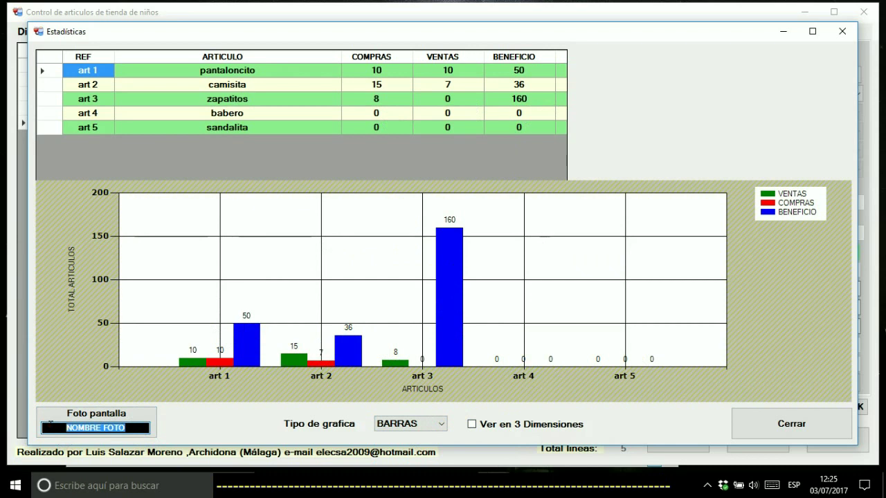
{"action": "type", "text": "foto"}
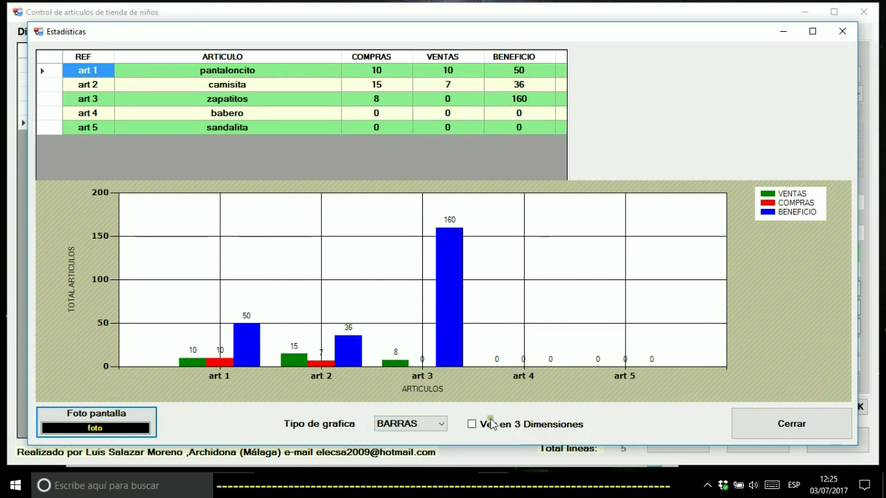
{"action": "left_click", "coordinate": [440, 424]}
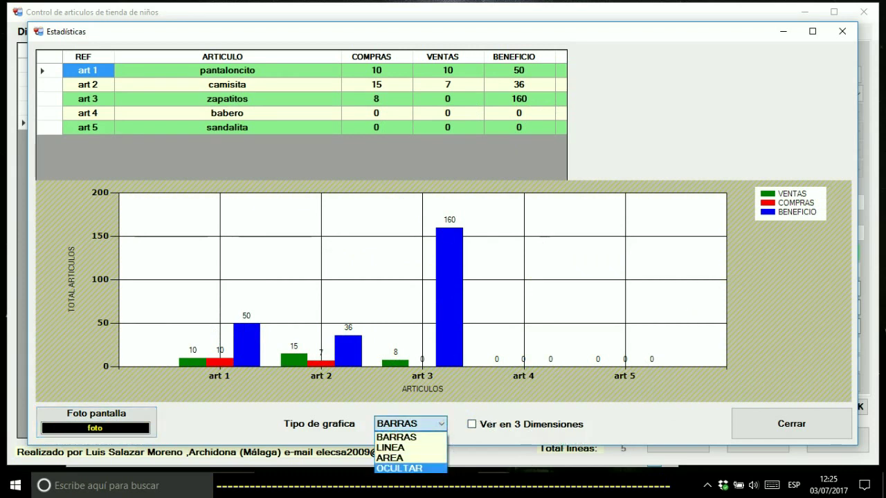
{"action": "left_click", "coordinate": [398, 468]}
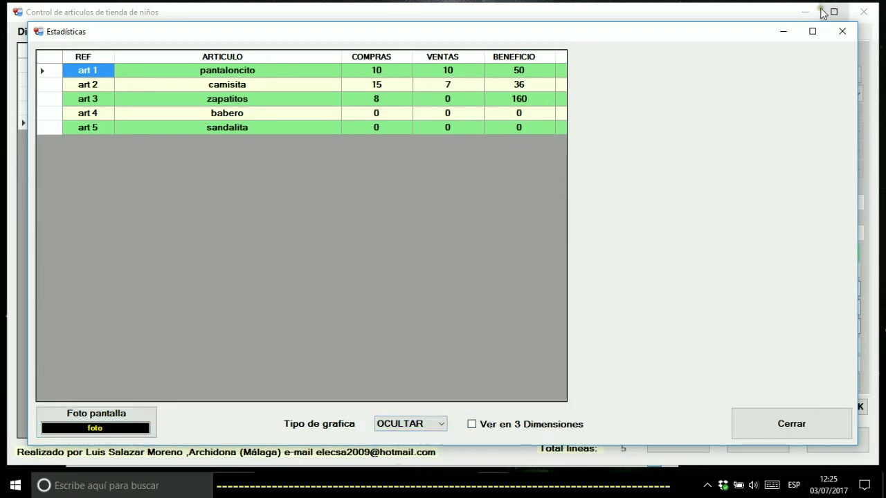
{"action": "left_click", "coordinate": [835, 33]}
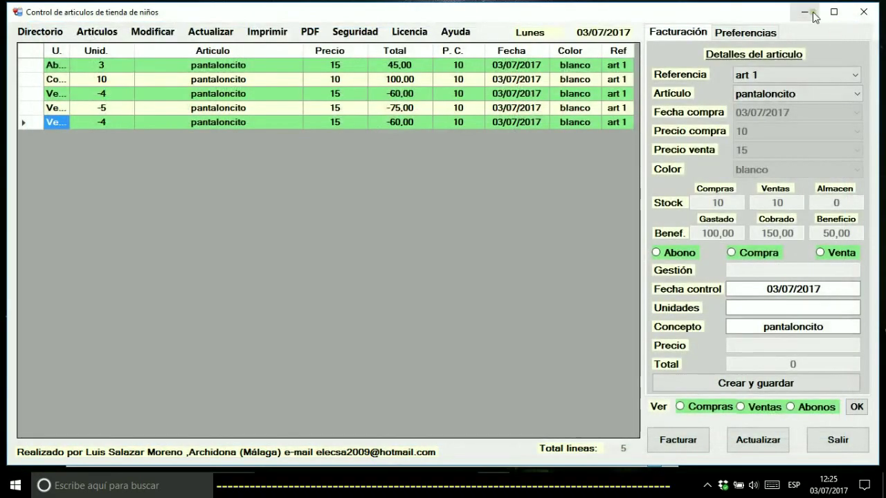
{"action": "left_click", "coordinate": [813, 16]}
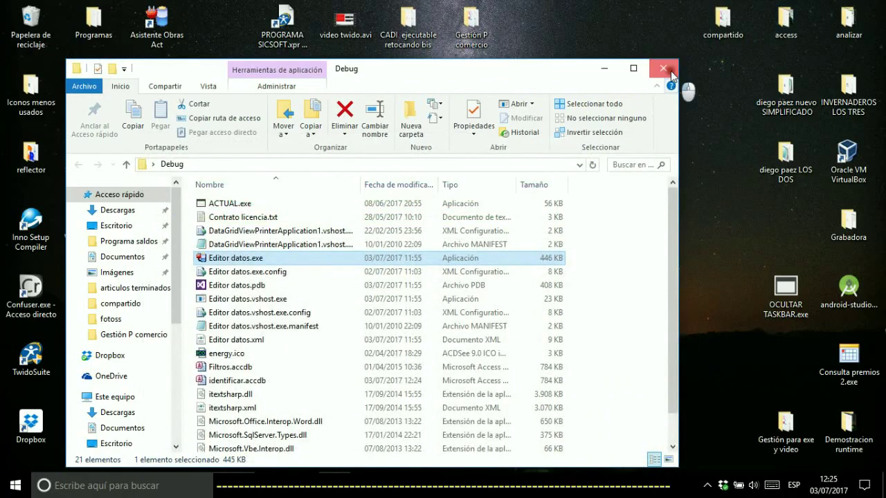
View foto.jpg in the image viewer, then open it in Paint
{"action": "left_click", "coordinate": [665, 68]}
{"action": "double_click", "coordinate": [153, 224]}
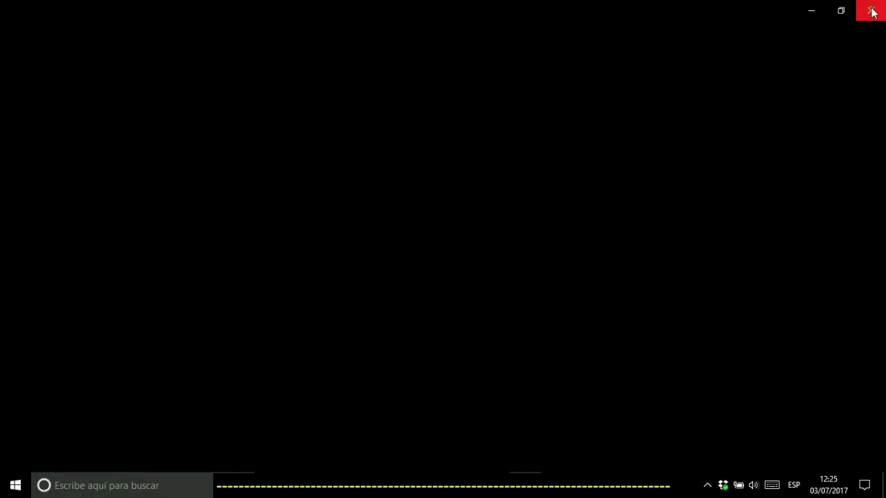
{"action": "left_click", "coordinate": [872, 12]}
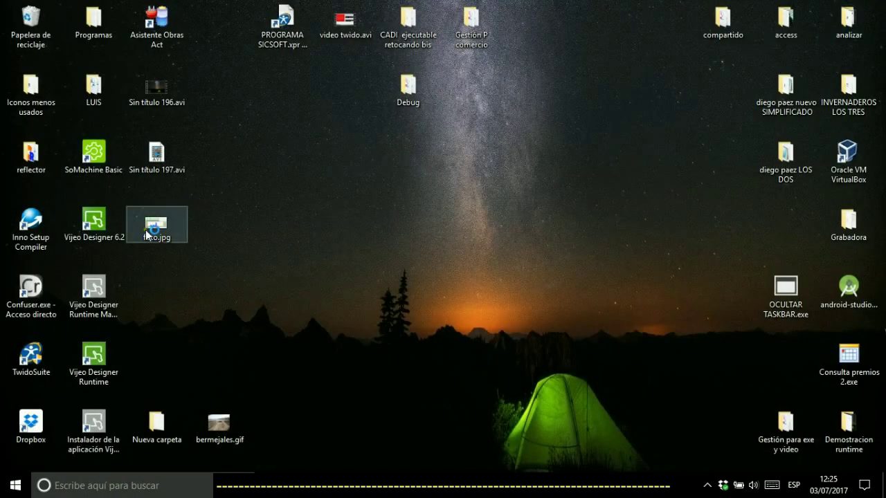
{"action": "right_click", "coordinate": [146, 231]}
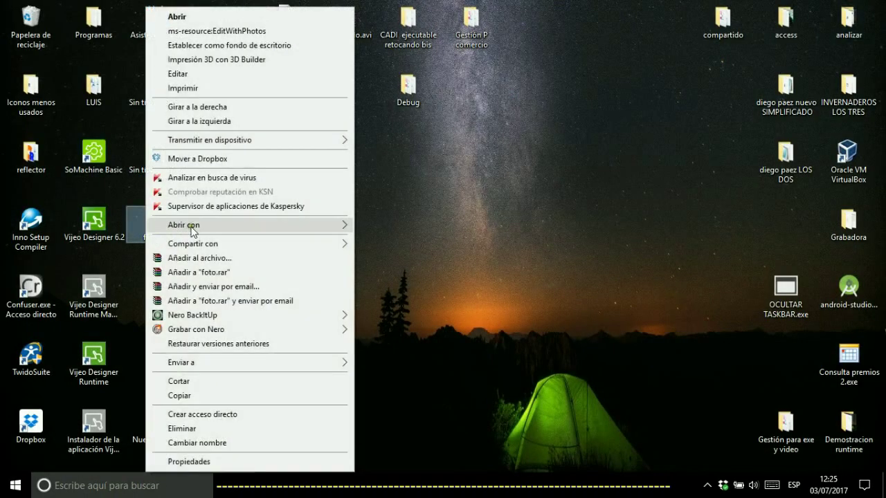
{"action": "mouse_move", "coordinate": [346, 227]}
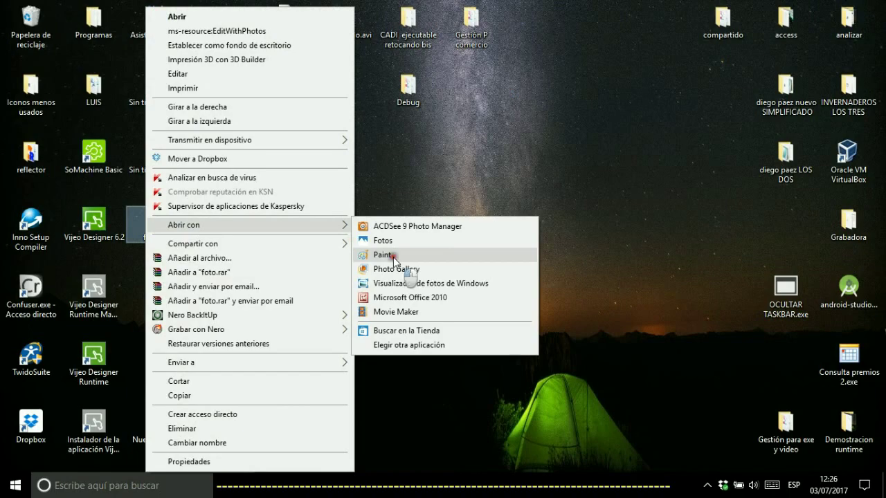
{"action": "left_click", "coordinate": [392, 256]}
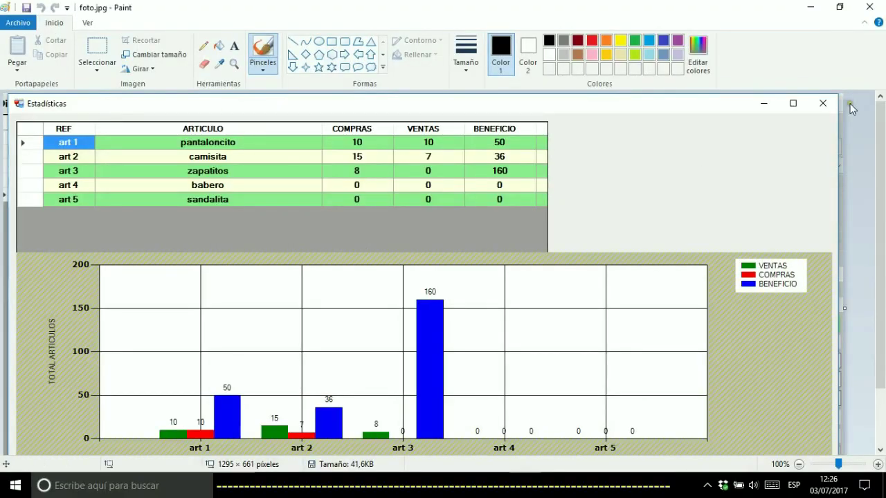
Close Paint and drag foto.jpg from the desktop into the Recycle Bin
{"action": "mouse_move", "coordinate": [880, 128]}
{"action": "left_mouse_down"}
{"action": "mouse_move", "coordinate": [881, 186]}
{"action": "mouse_move", "coordinate": [881, 100]}
{"action": "left_mouse_up"}
{"action": "left_click", "coordinate": [871, 8]}
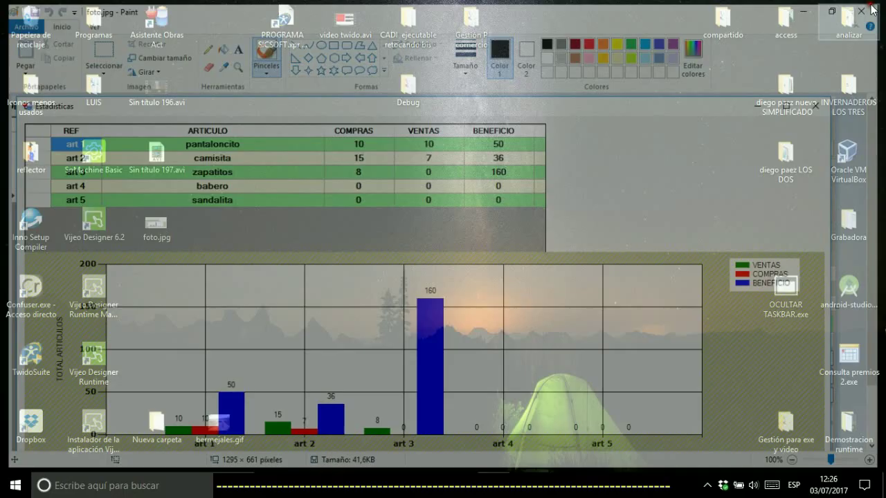
{"action": "left_click_drag", "start_coordinate": [165, 220], "coordinate": [33, 10]}
{"action": "left_click_drag", "start_coordinate": [33, 10], "coordinate": [33, 11]}
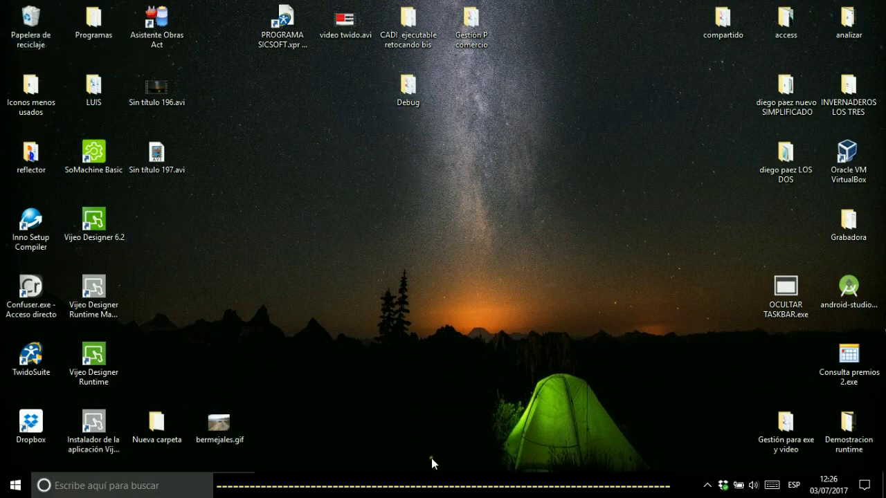
Restore the shop window and open then close the invoicing panel
{"action": "left_click", "coordinate": [494, 484]}
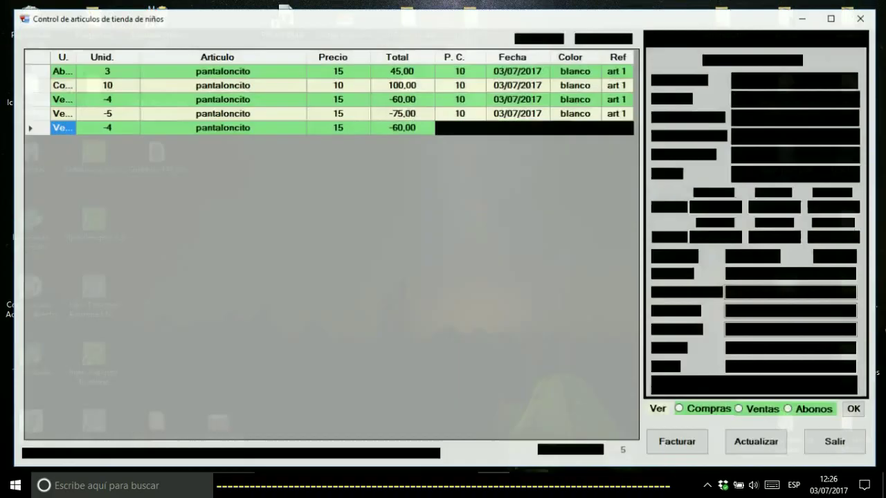
{"action": "left_click", "coordinate": [101, 34]}
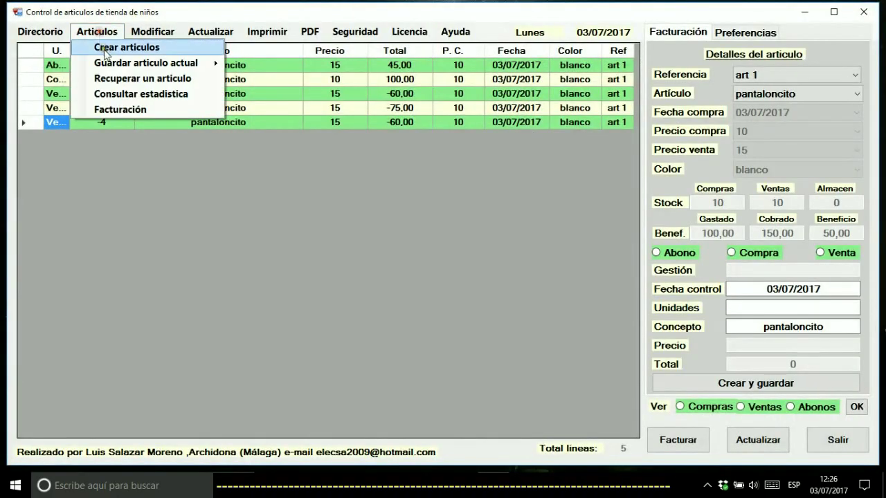
{"action": "left_click", "coordinate": [113, 112]}
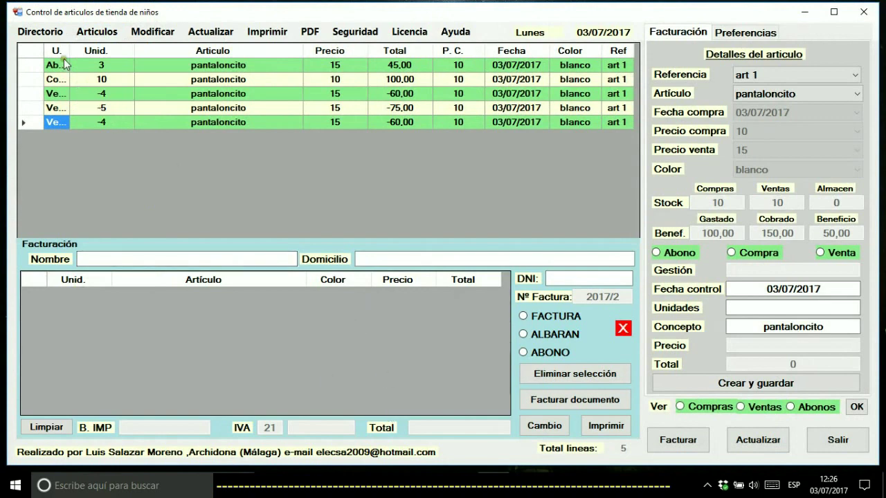
{"action": "left_click", "coordinate": [623, 329]}
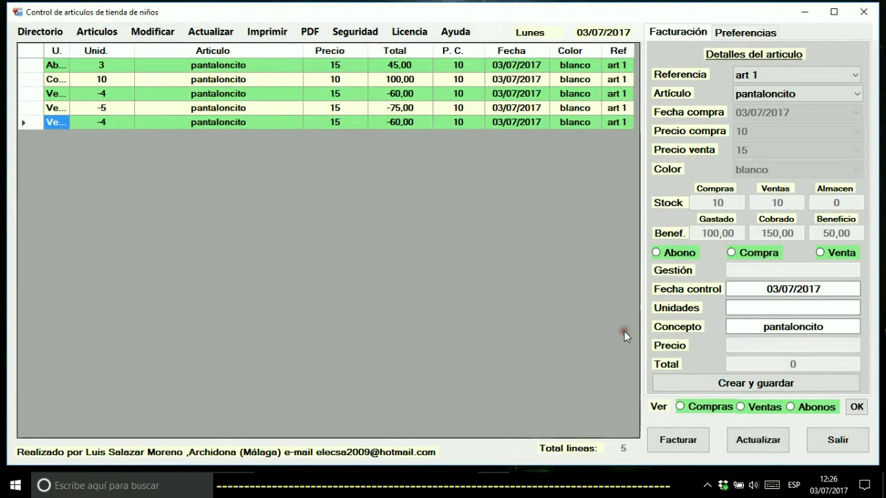
Rename the third row's article from pantaloncito to pantalon via Modificar selección
{"action": "left_click", "coordinate": [152, 31]}
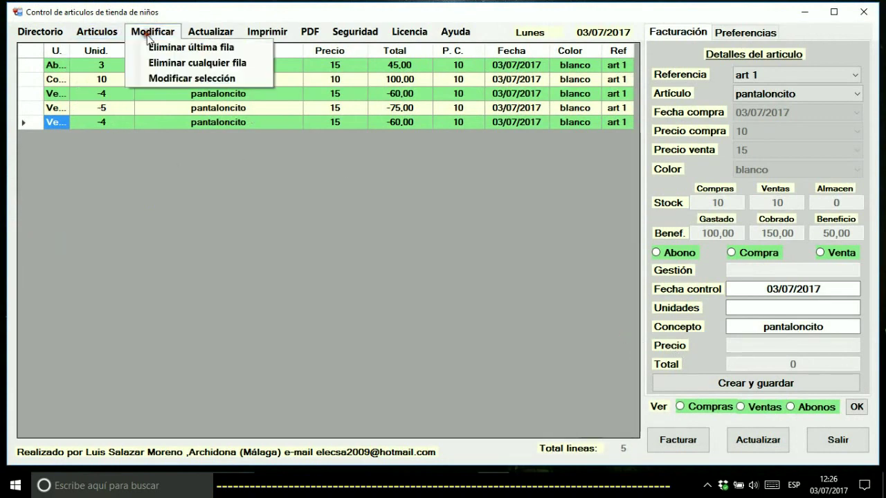
{"action": "left_click", "coordinate": [184, 78]}
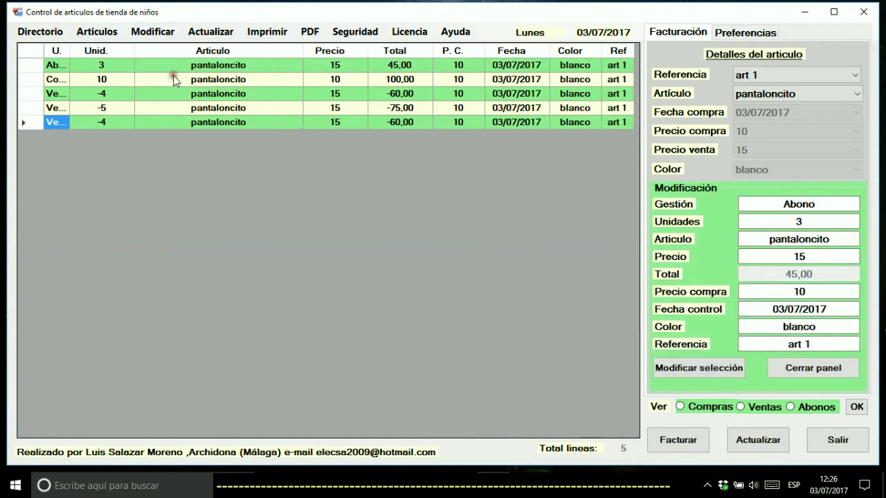
{"action": "left_click", "coordinate": [28, 97]}
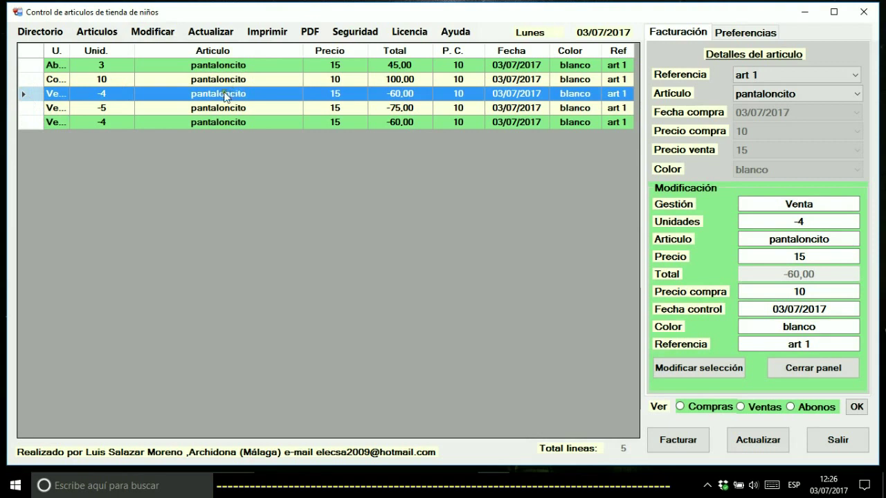
{"action": "left_click_drag", "start_coordinate": [829, 239], "coordinate": [815, 238]}
{"action": "key", "text": "BackSpace"}
{"action": "key", "text": "BackSpace"}
{"action": "key", "text": "BackSpace"}
{"action": "type", "text": "n"}
{"action": "left_click", "coordinate": [722, 370]}
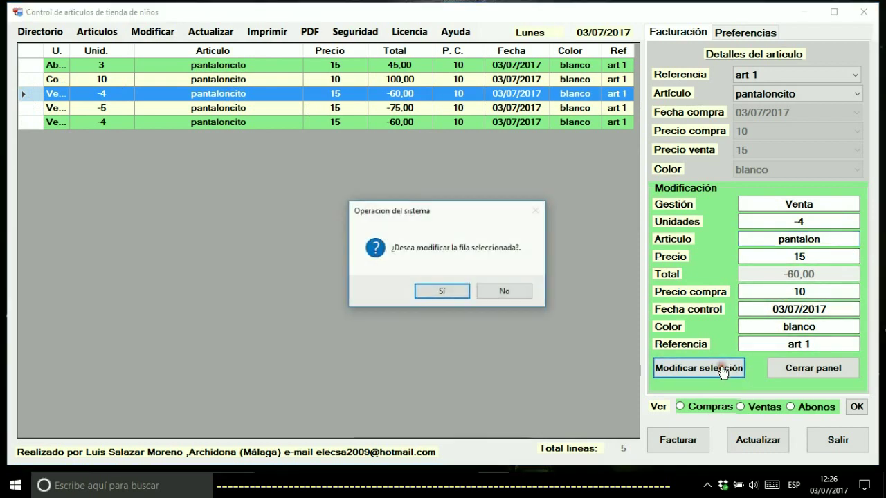
{"action": "left_click", "coordinate": [446, 294]}
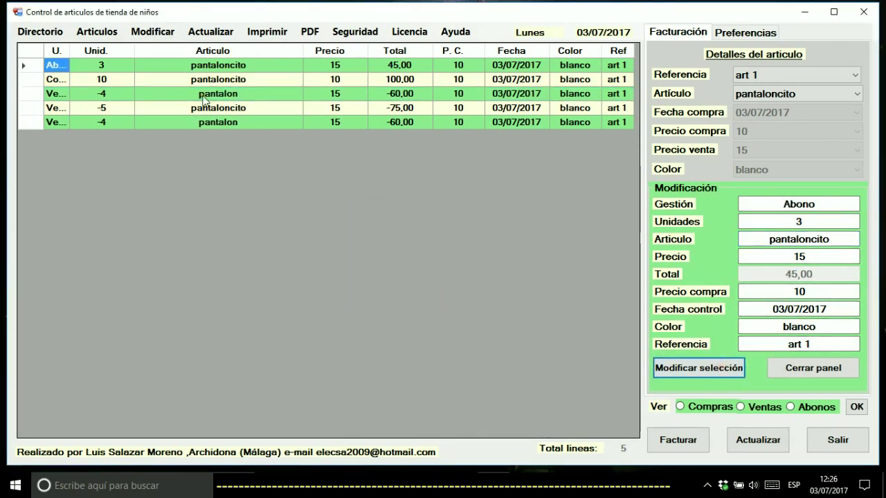
Change the third row's article back to pantaloncito and confirm
{"action": "left_click", "coordinate": [28, 93]}
{"action": "left_click", "coordinate": [835, 236]}
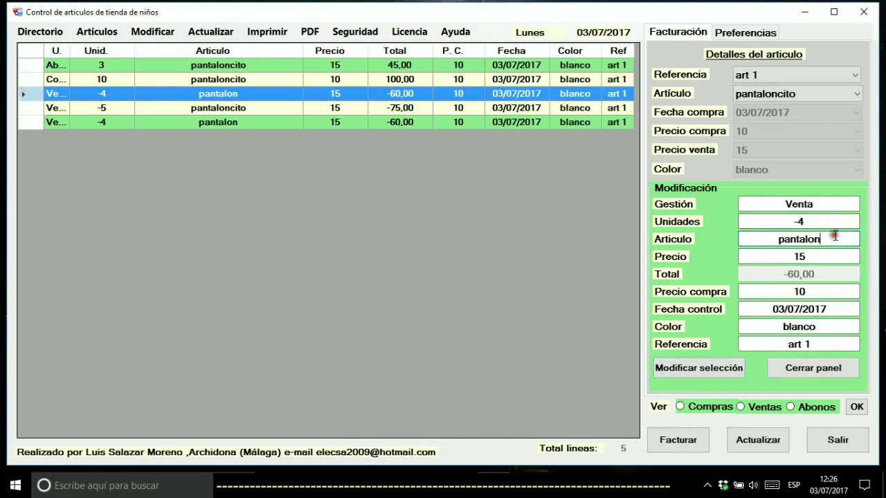
{"action": "type", "text": "cito"}
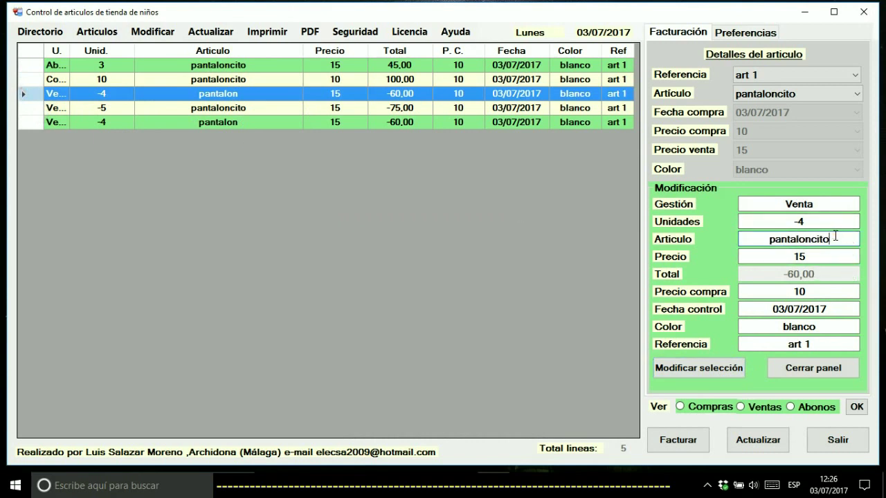
{"action": "left_click", "coordinate": [730, 370]}
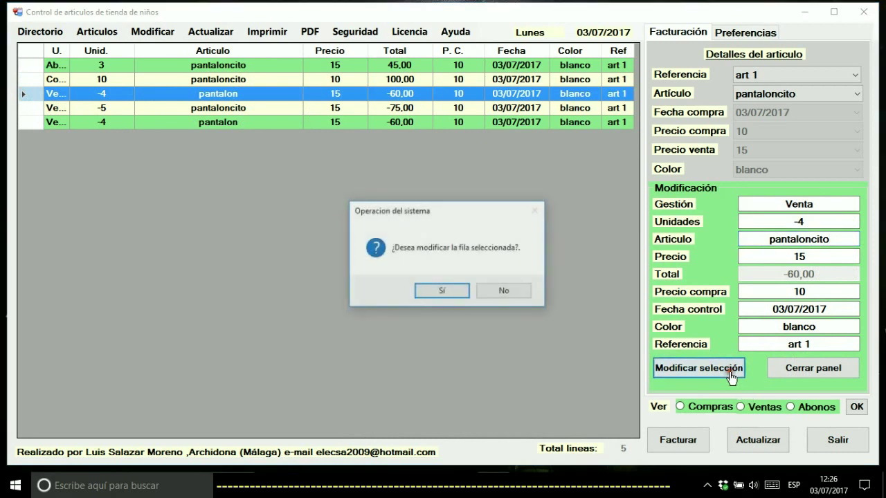
{"action": "left_click", "coordinate": [442, 292]}
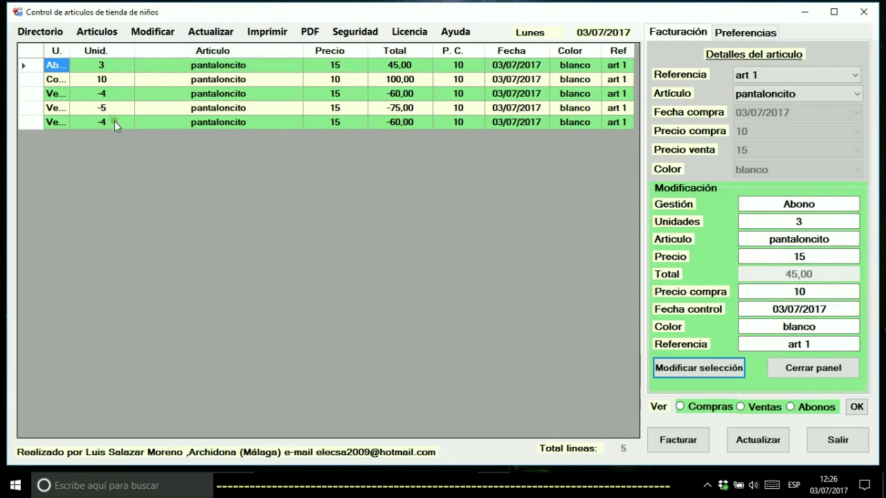
{"action": "left_click", "coordinate": [152, 32]}
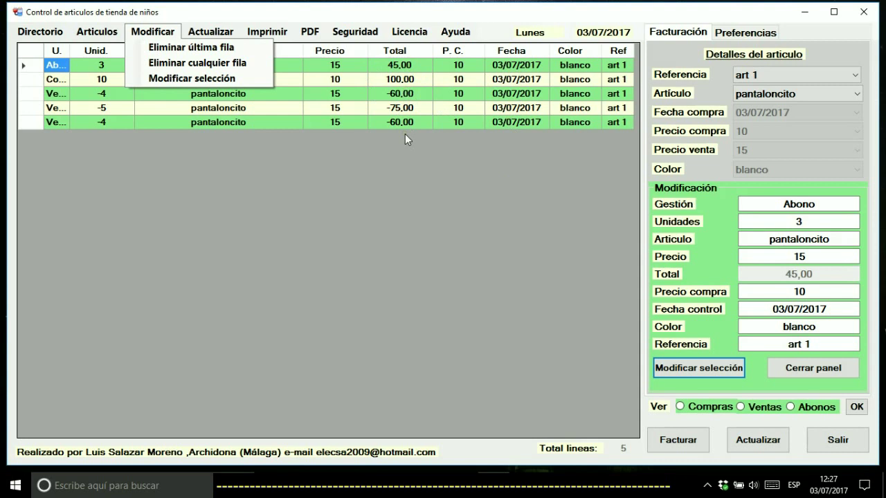
{"action": "left_click", "coordinate": [257, 61]}
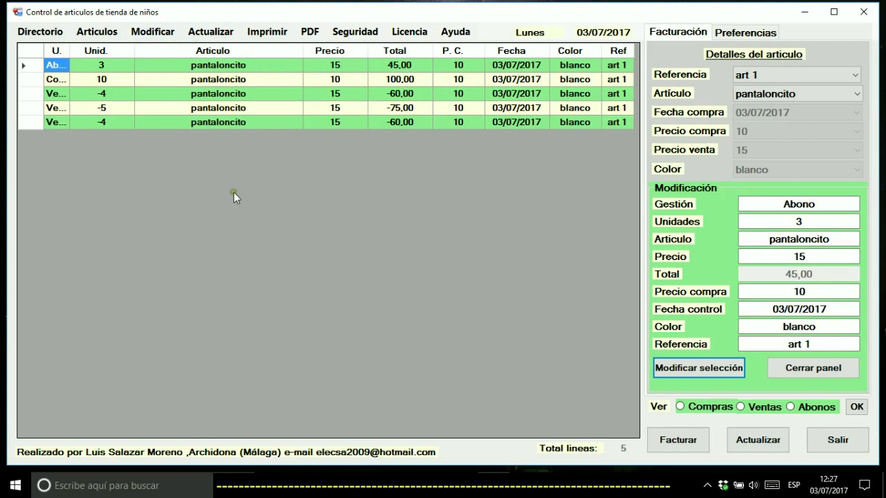
{"action": "left_click", "coordinate": [165, 35]}
{"action": "left_click", "coordinate": [165, 35]}
{"action": "left_click", "coordinate": [164, 35]}
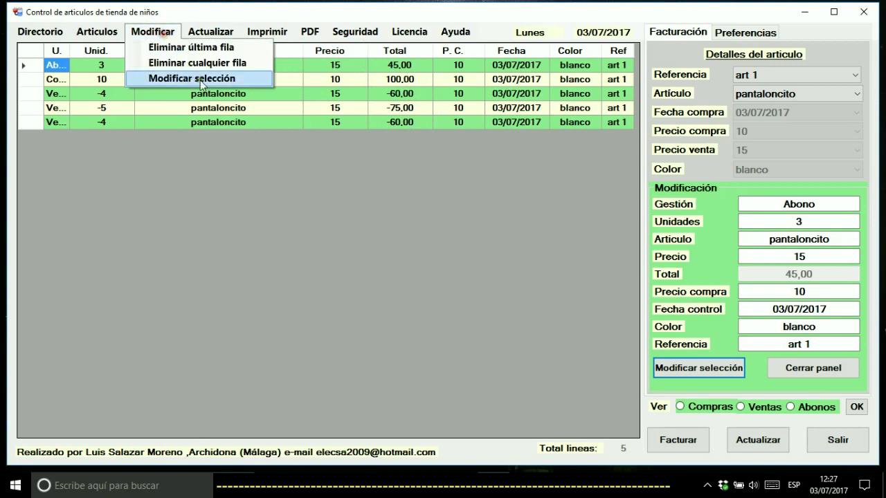
{"action": "left_click", "coordinate": [197, 62]}
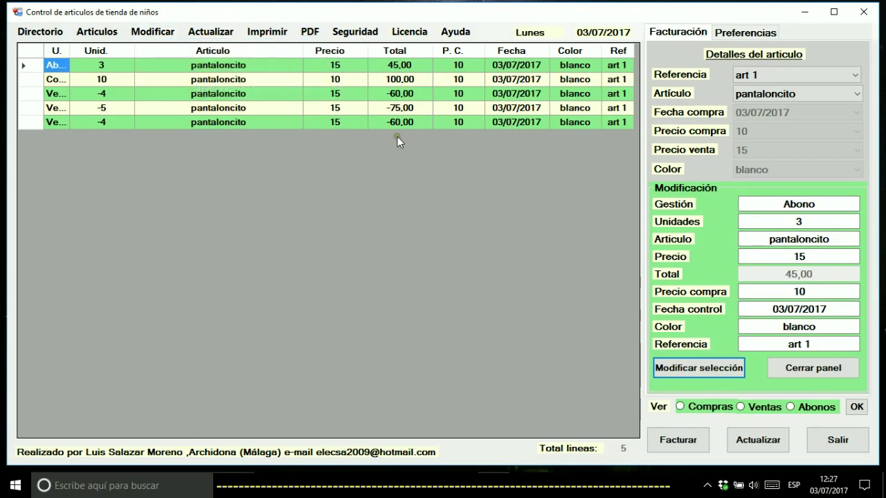
{"action": "left_click", "coordinate": [152, 31]}
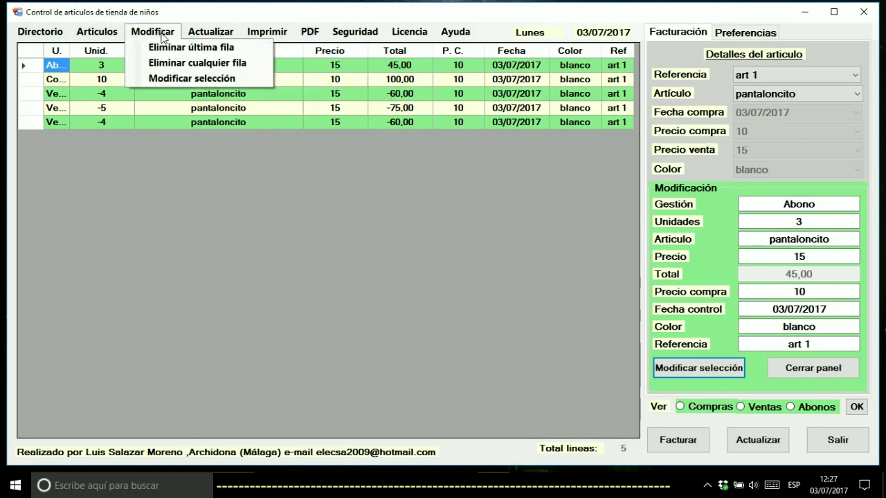
{"action": "left_click", "coordinate": [210, 34]}
Run Actualizar todo and select art 1 in Referencia
{"action": "left_click", "coordinate": [210, 36]}
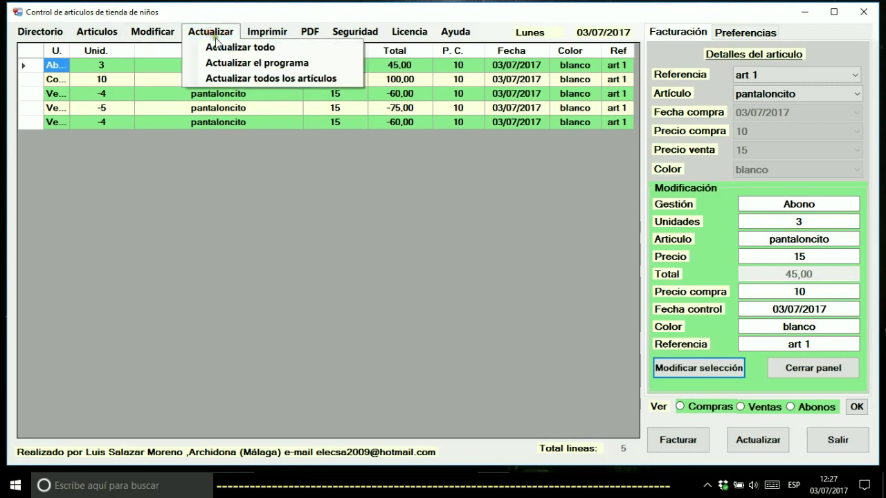
{"action": "left_click", "coordinate": [223, 48]}
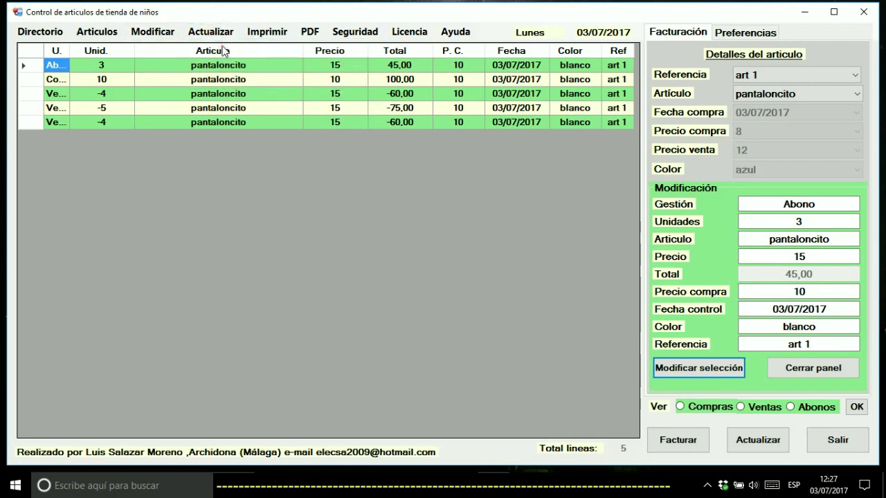
{"action": "left_click", "coordinate": [761, 74]}
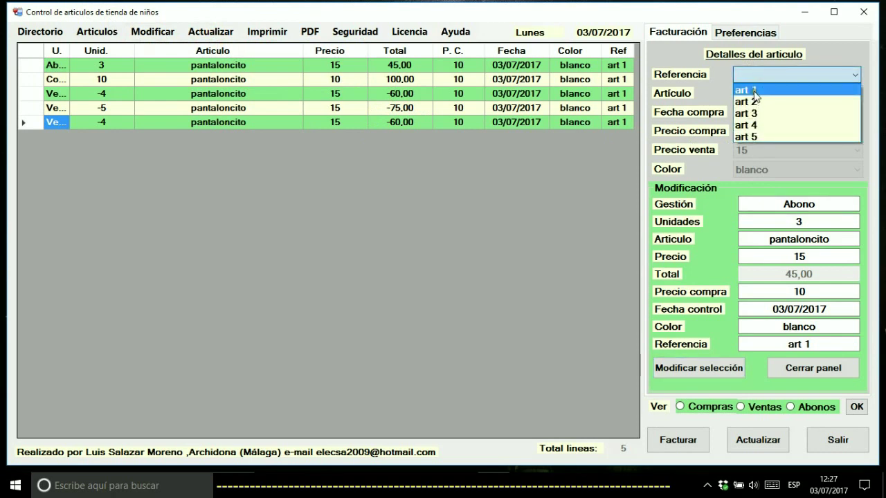
{"action": "left_click", "coordinate": [755, 95]}
Run Actualizar el programa, confirm three times, and dismiss the update-not-found errors
{"action": "left_click", "coordinate": [213, 33]}
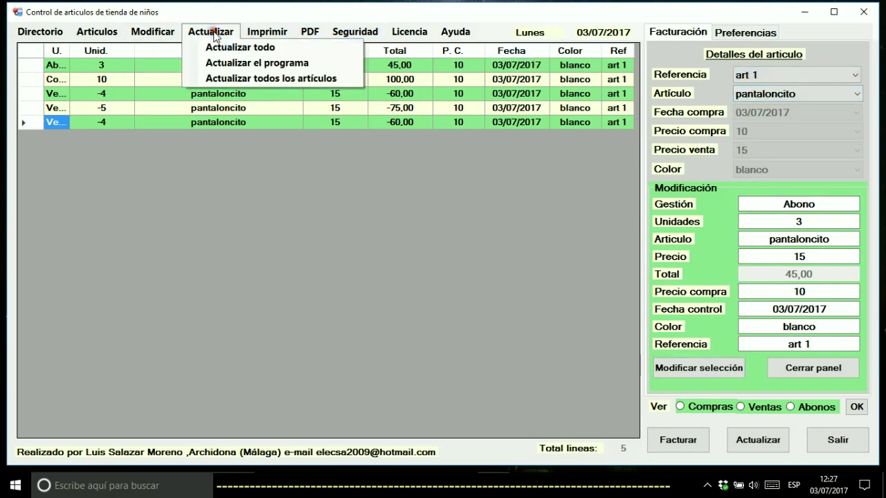
{"action": "left_click", "coordinate": [235, 64]}
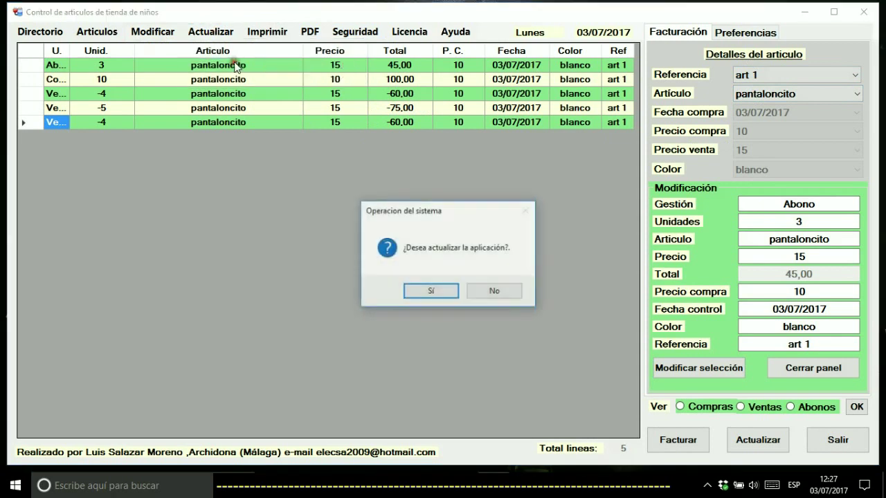
{"action": "left_click", "coordinate": [431, 292]}
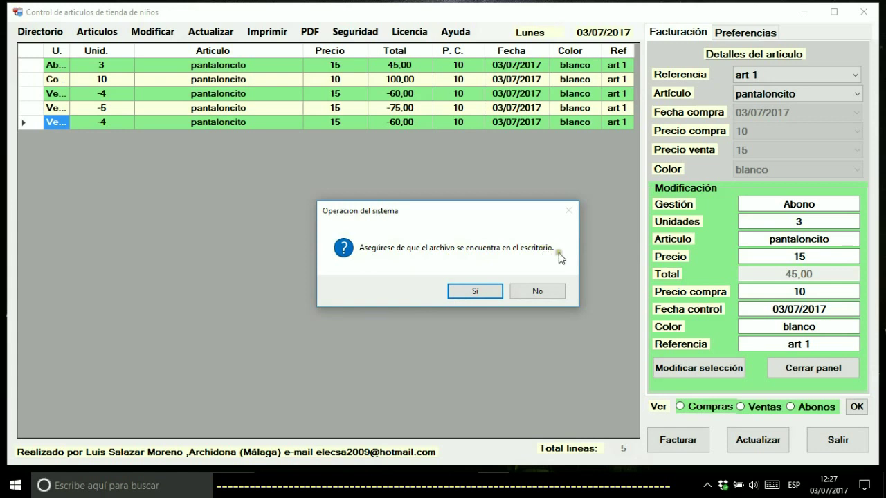
{"action": "left_click", "coordinate": [461, 292]}
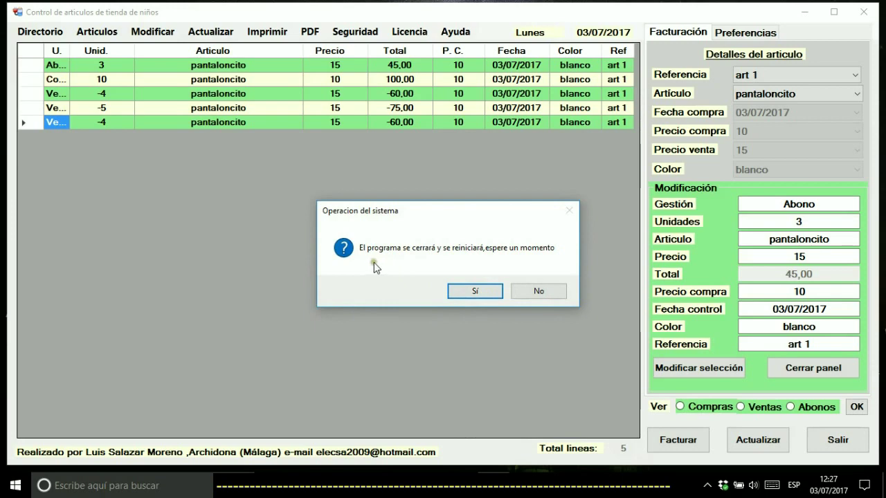
{"action": "left_click", "coordinate": [459, 291]}
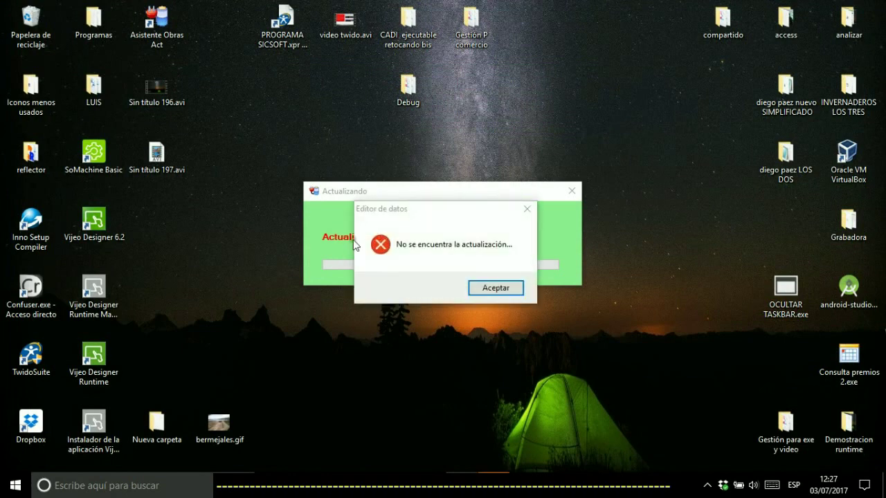
{"action": "left_click", "coordinate": [493, 292]}
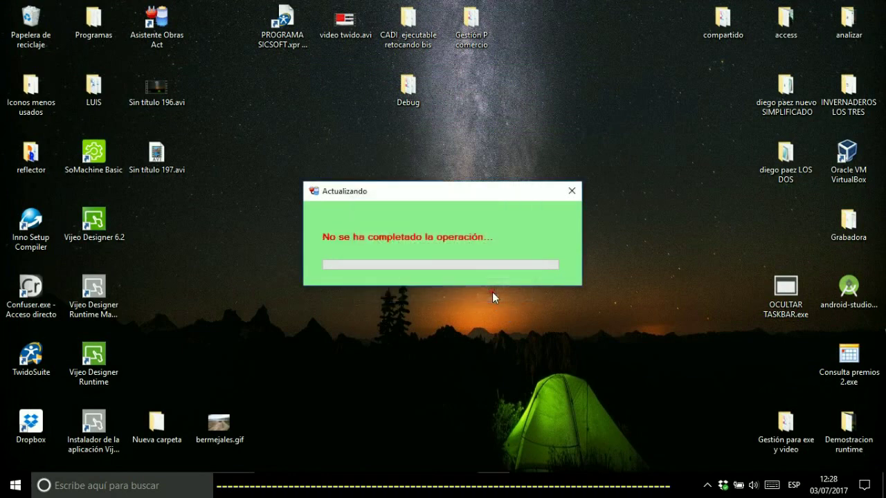
{"action": "left_click", "coordinate": [571, 191]}
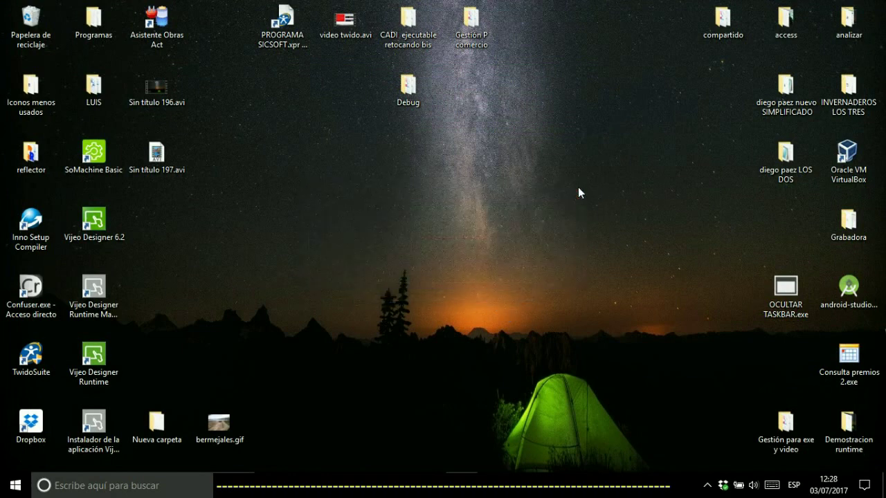
Open the Debug folder, select Editor datos.exe, and close the folder window
{"action": "double_click", "coordinate": [413, 90]}
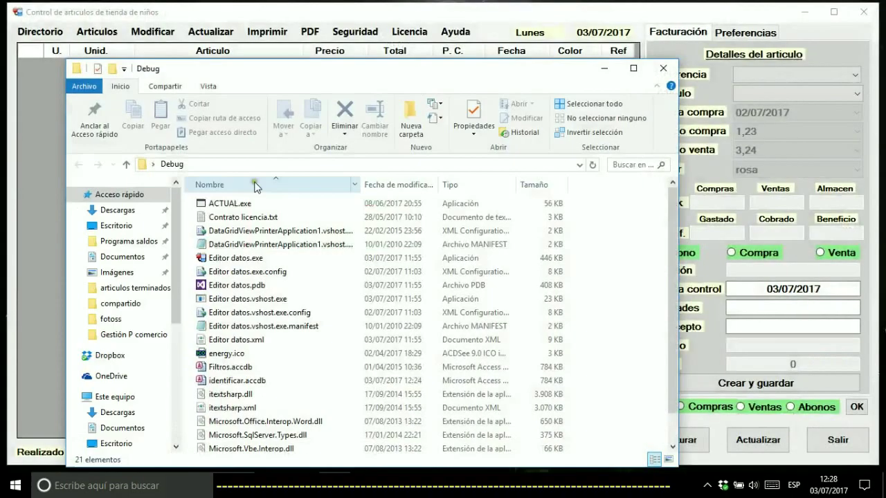
{"action": "left_click", "coordinate": [218, 260]}
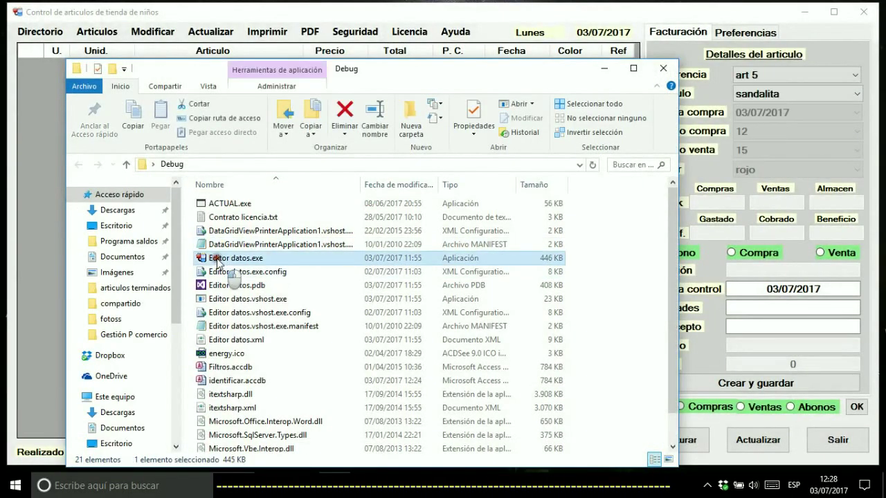
{"action": "left_click", "coordinate": [663, 68]}
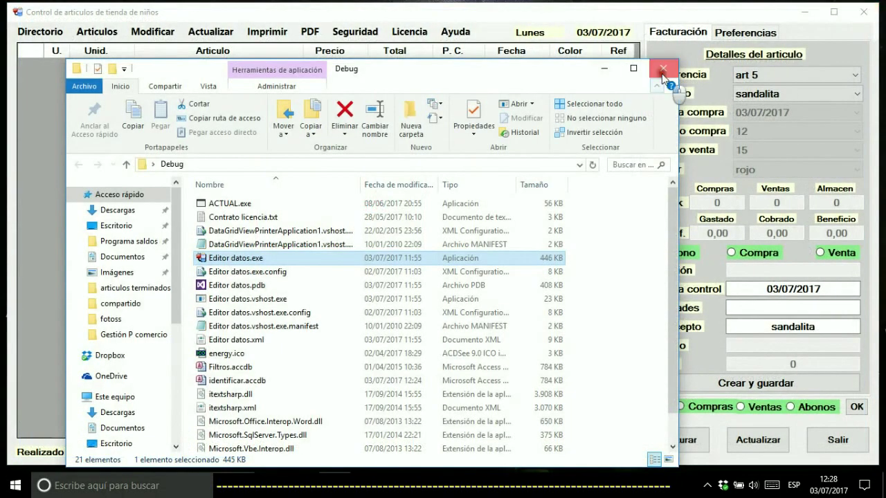
{"action": "left_click", "coordinate": [663, 68]}
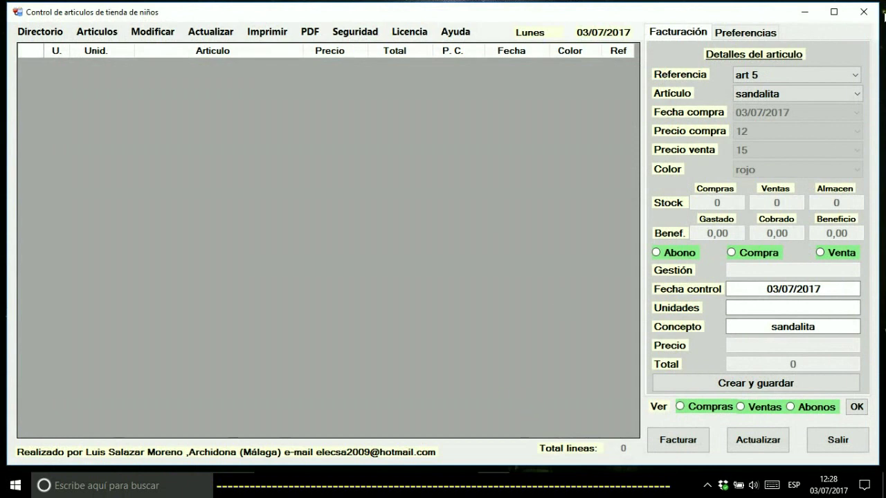
Choose art 1 in Referencia to list its movements
{"action": "left_click", "coordinate": [752, 75]}
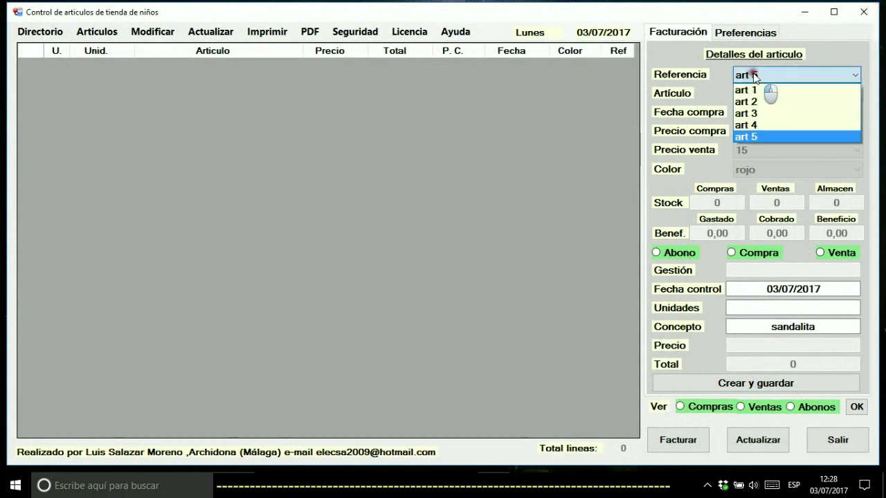
{"action": "left_click", "coordinate": [751, 90]}
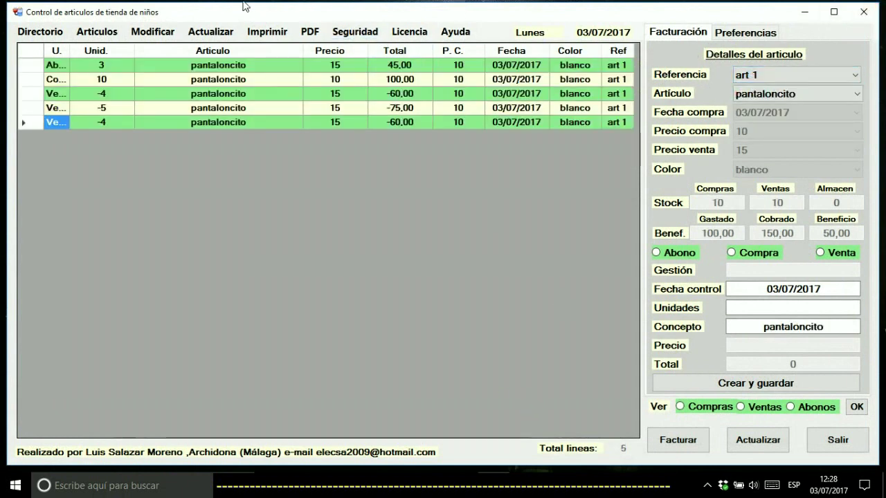
{"action": "left_click", "coordinate": [208, 32]}
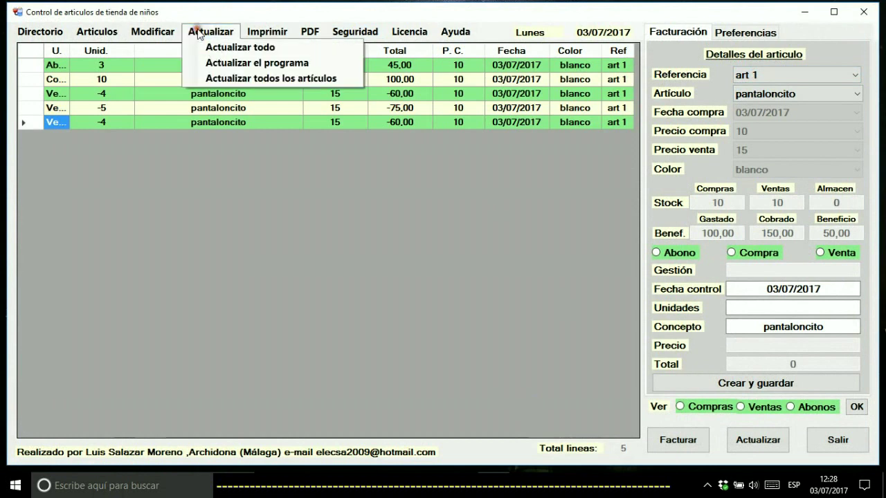
{"action": "left_click", "coordinate": [240, 78]}
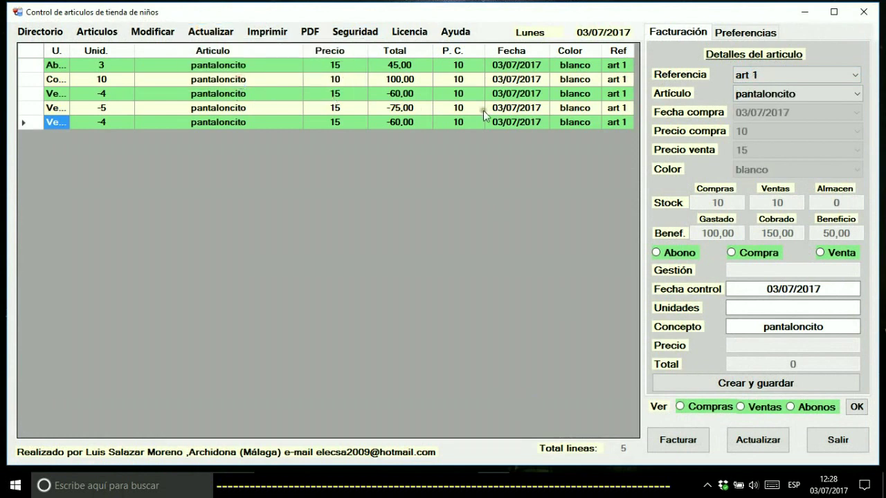
{"action": "left_click", "coordinate": [789, 74]}
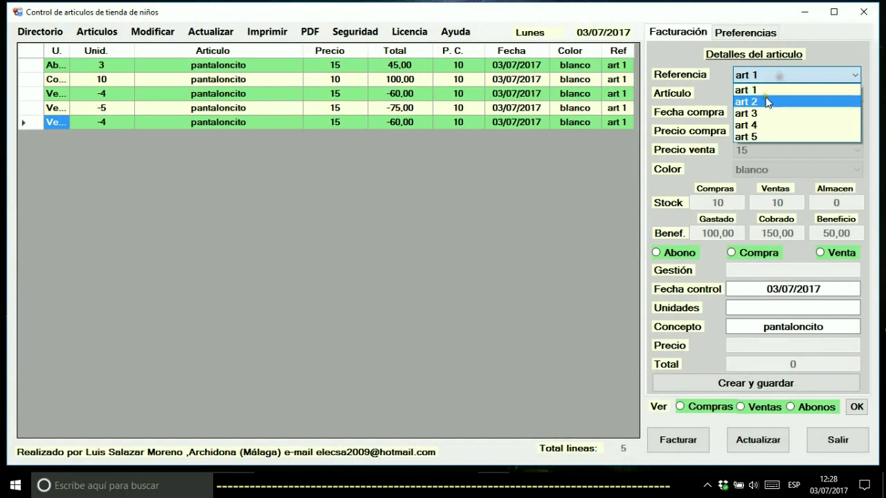
{"action": "left_click", "coordinate": [766, 102]}
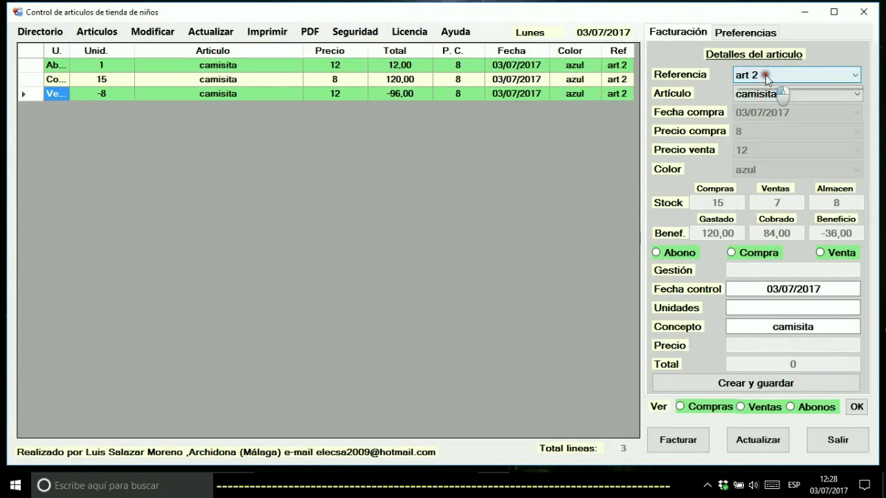
{"action": "left_click", "coordinate": [765, 75]}
{"action": "left_click", "coordinate": [757, 114]}
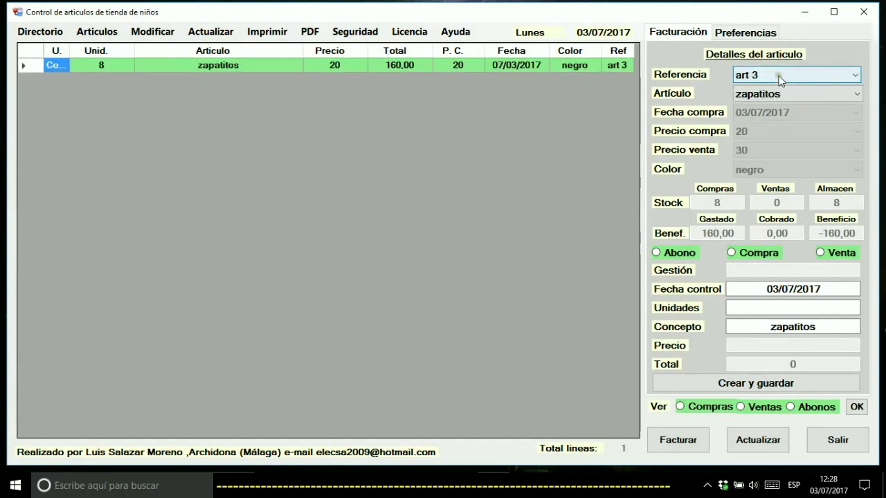
{"action": "left_click", "coordinate": [750, 73]}
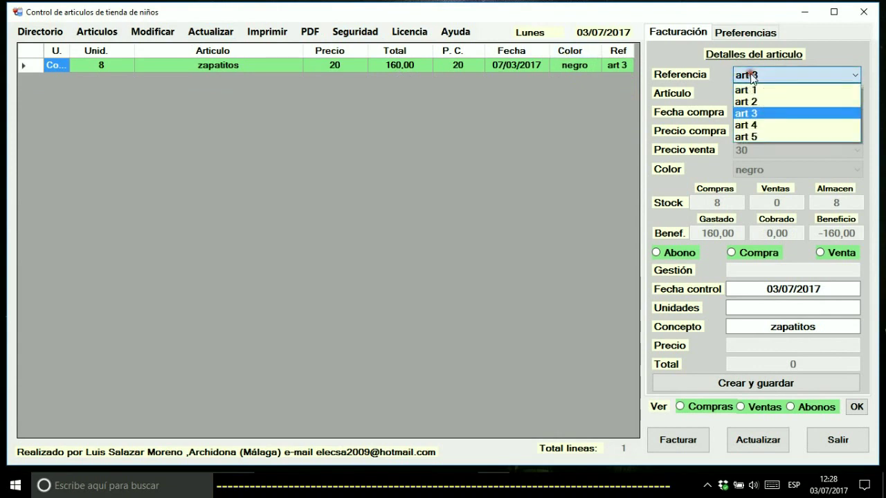
{"action": "left_click", "coordinate": [750, 90]}
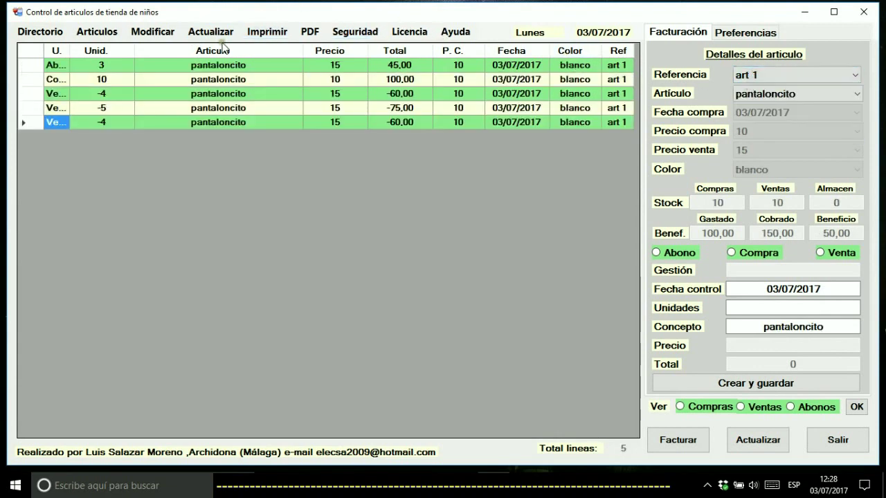
{"action": "left_click", "coordinate": [267, 31]}
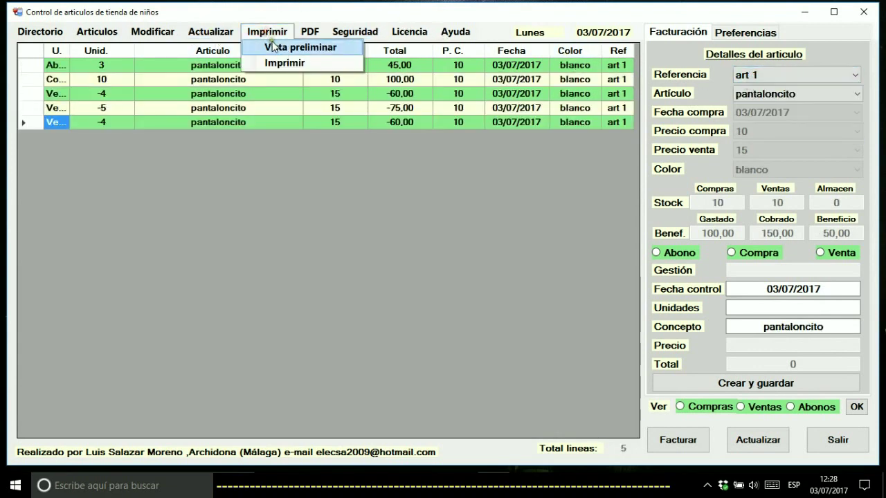
{"action": "left_click", "coordinate": [276, 47]}
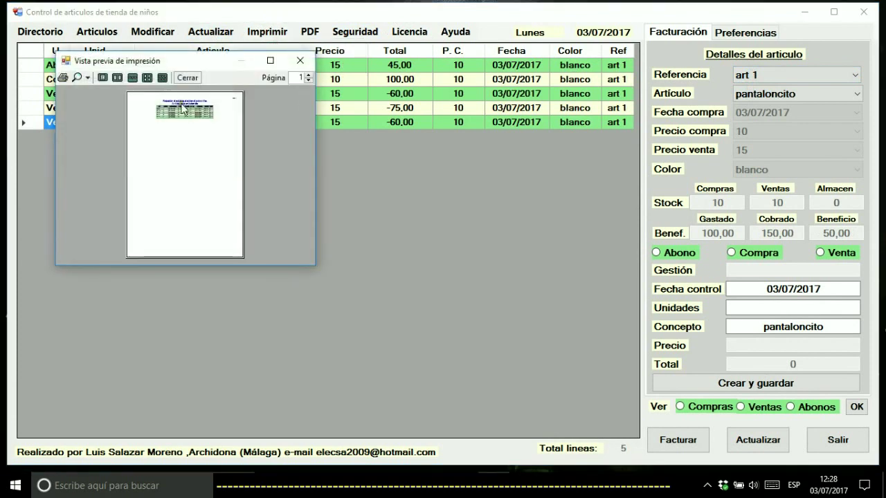
{"action": "left_click", "coordinate": [299, 61]}
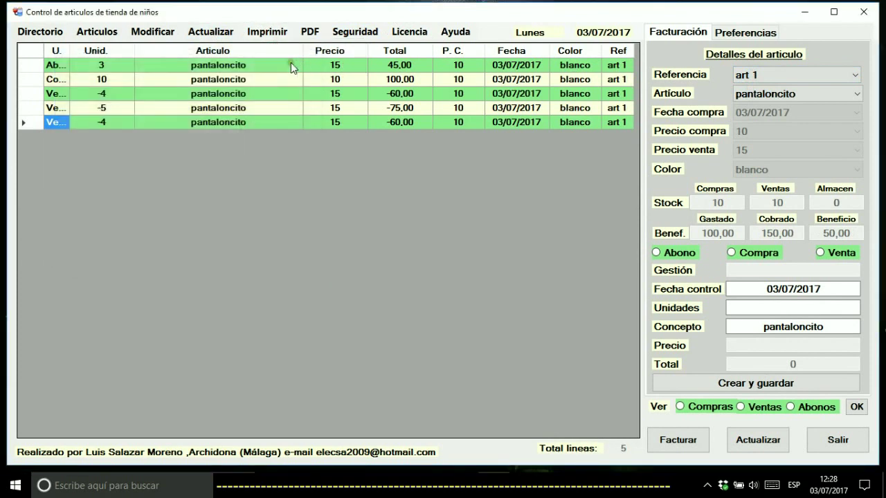
{"action": "left_click", "coordinate": [267, 32]}
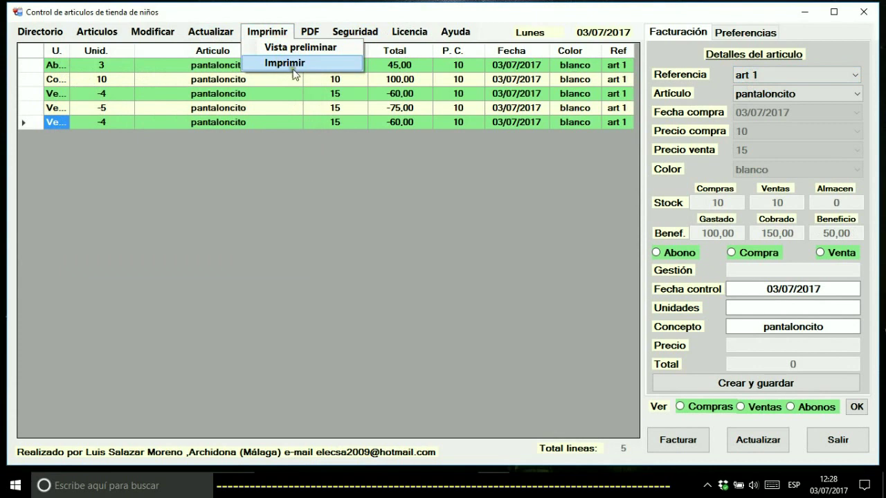
{"action": "mouse_move", "coordinate": [310, 32]}
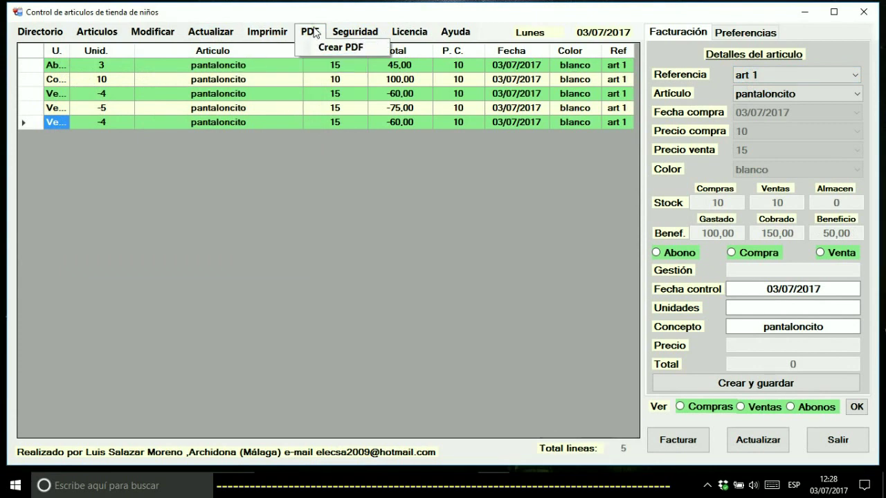
Create the pantaloncito.pdf extract for art 1, view it in Acrobat Reader, then close it
{"action": "left_click", "coordinate": [315, 33]}
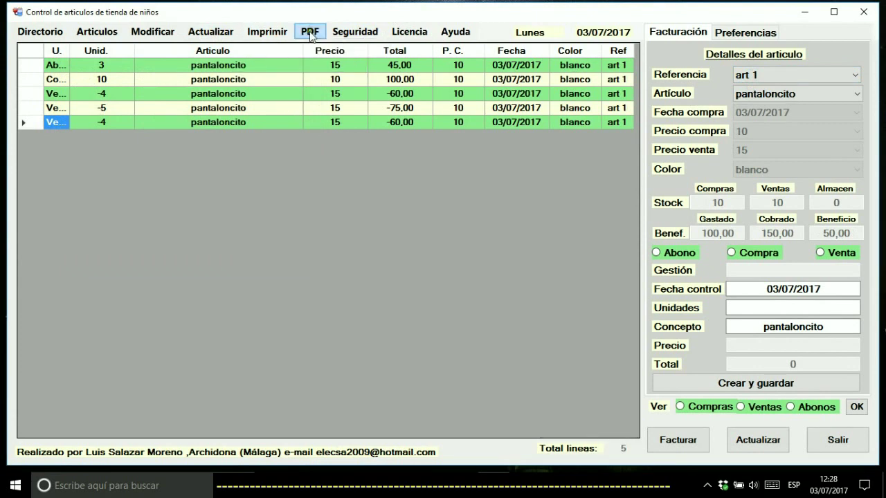
{"action": "left_click", "coordinate": [309, 32]}
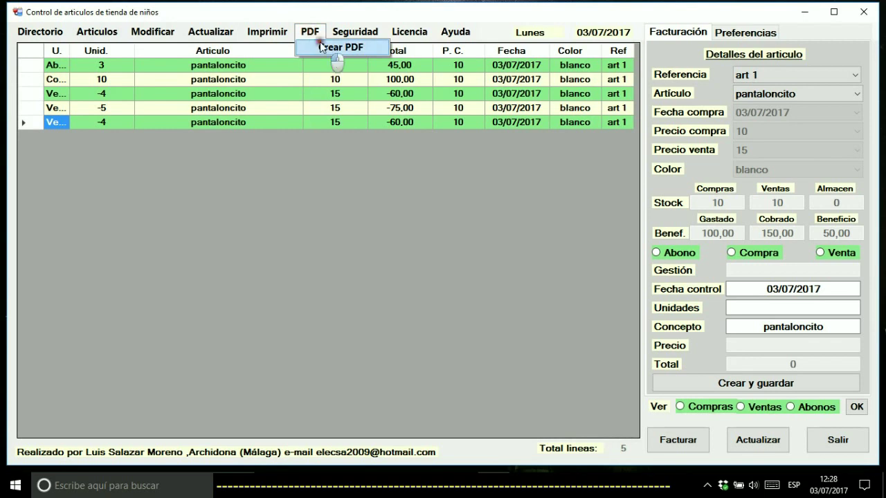
{"action": "left_click", "coordinate": [323, 46]}
{"action": "left_click", "coordinate": [145, 214]}
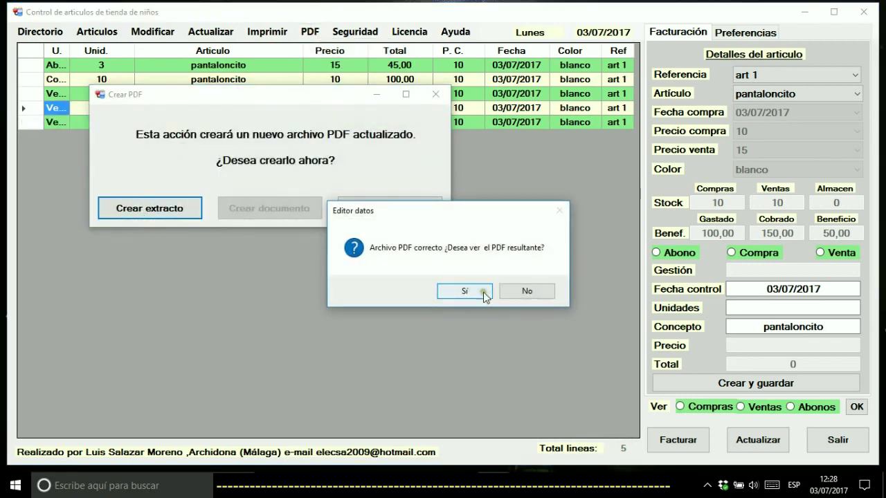
{"action": "left_click", "coordinate": [471, 289]}
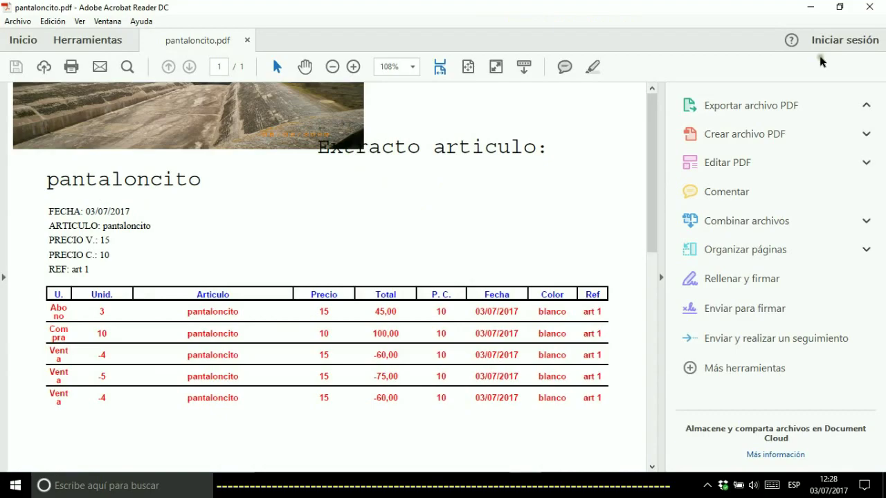
{"action": "left_click", "coordinate": [869, 6]}
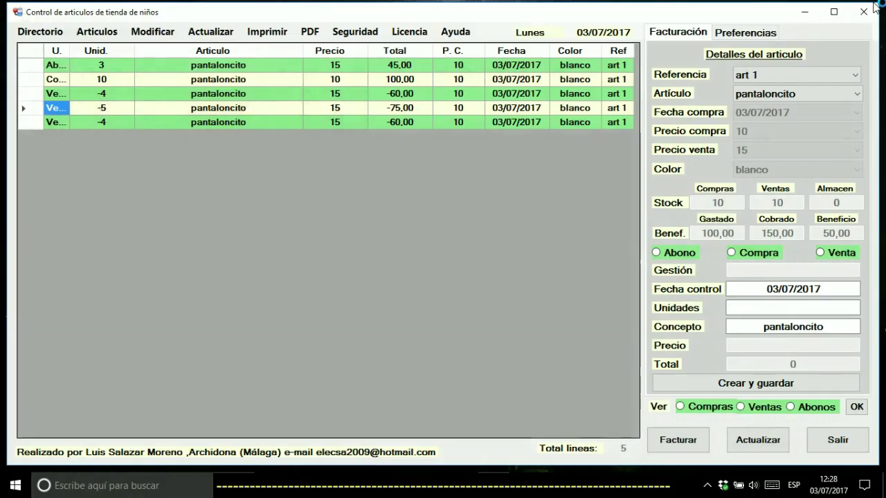
Select art 3 zapatitos, create its zapatitos.pdf extract, view it, then close Acrobat
{"action": "left_click", "coordinate": [762, 71]}
{"action": "left_click", "coordinate": [753, 110]}
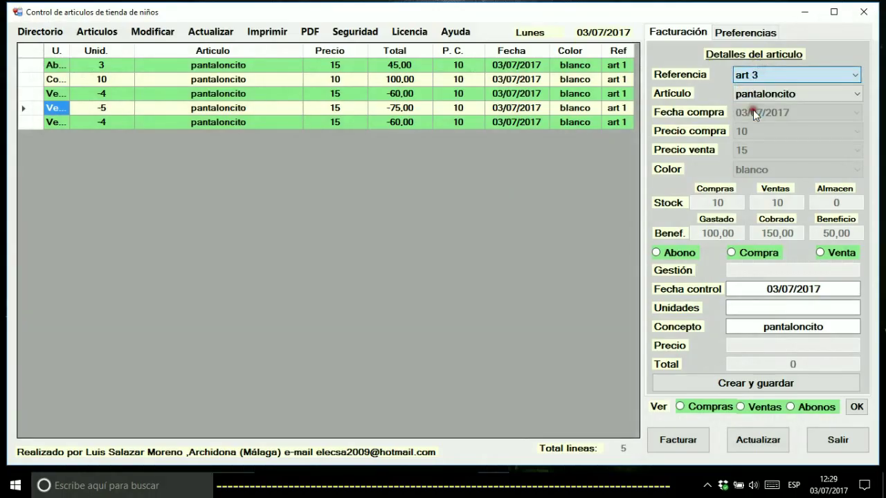
{"action": "left_click", "coordinate": [309, 32]}
{"action": "left_click", "coordinate": [321, 49]}
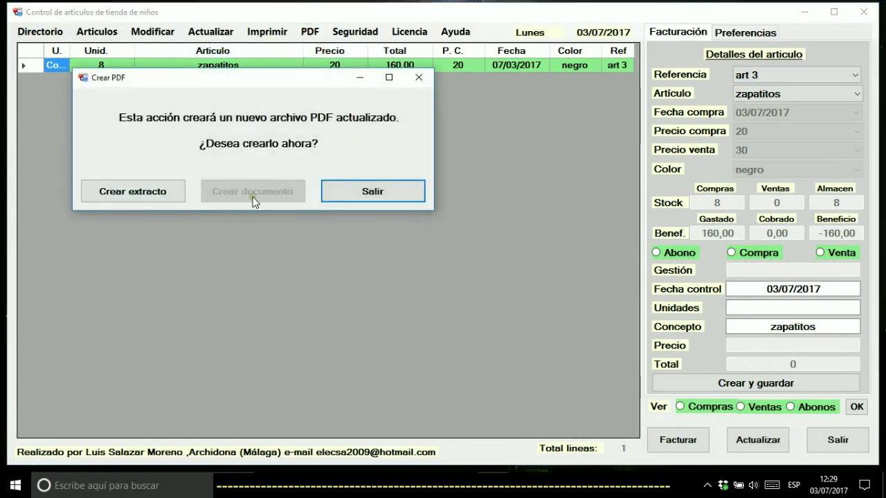
{"action": "left_click", "coordinate": [128, 192]}
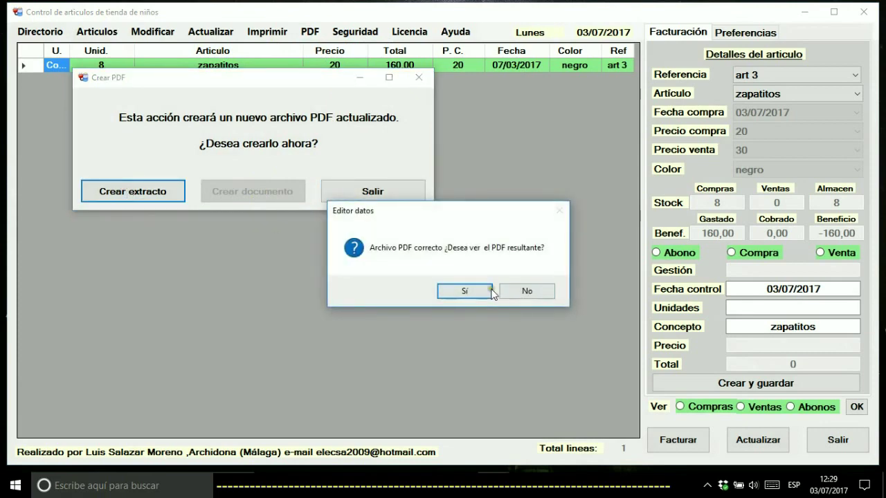
{"action": "left_click", "coordinate": [464, 292]}
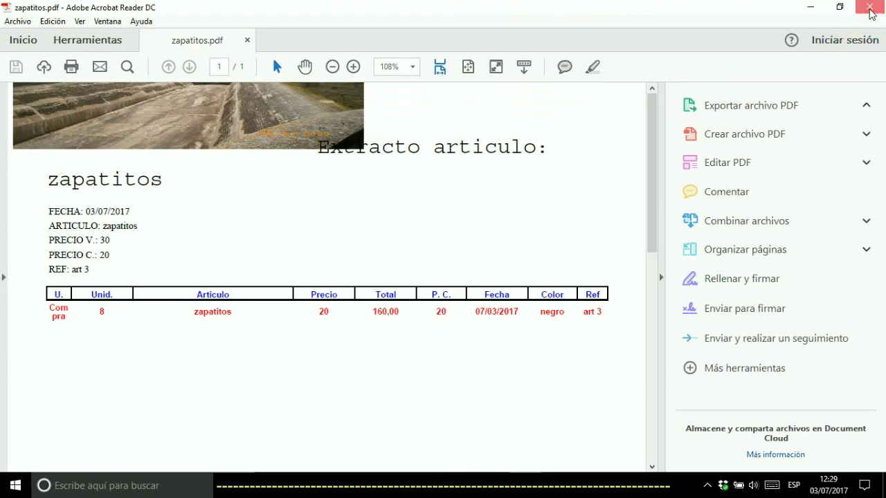
{"action": "left_click", "coordinate": [869, 6]}
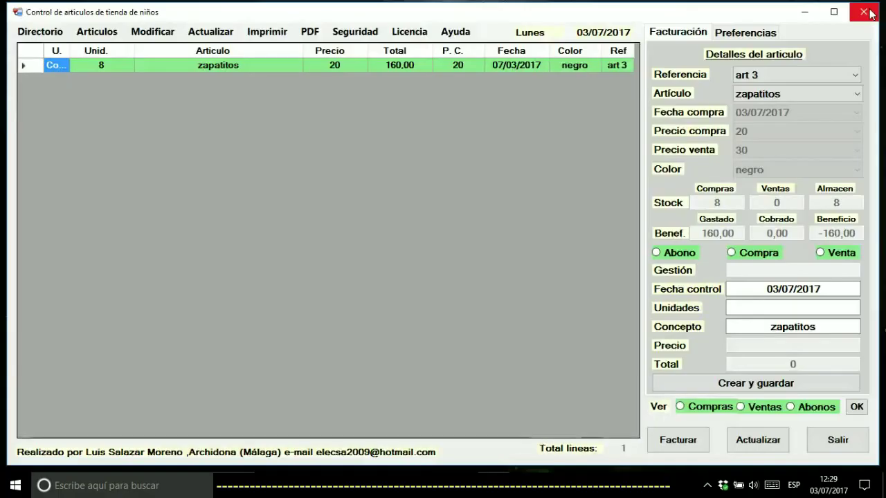
Make a backup copy on the desktop, accept the confirmation, and minimize the shop window
{"action": "left_click", "coordinate": [346, 33]}
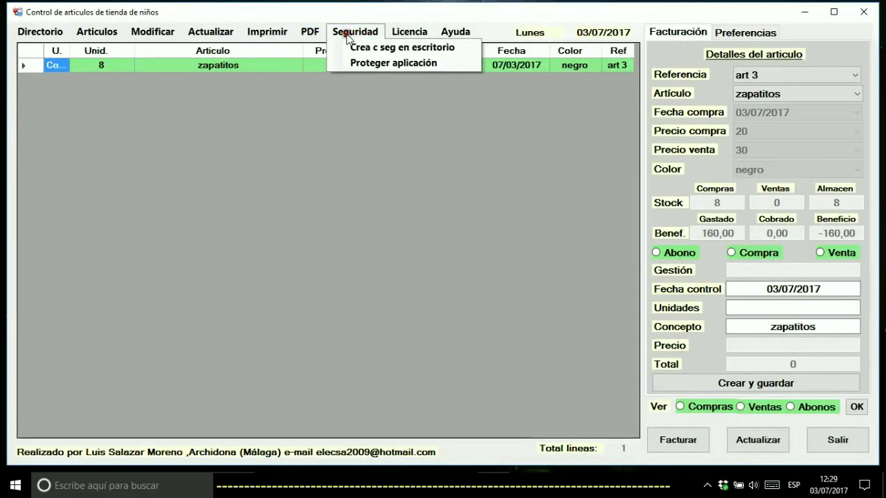
{"action": "left_click", "coordinate": [382, 50]}
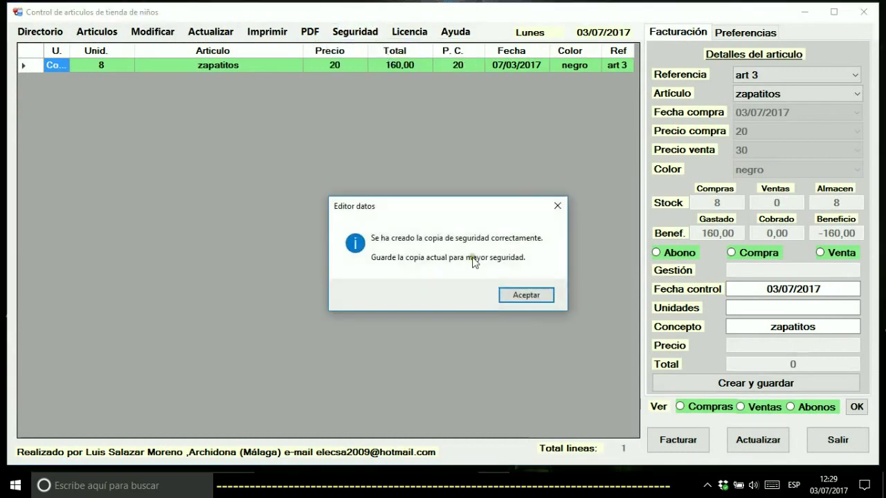
{"action": "left_click", "coordinate": [523, 293]}
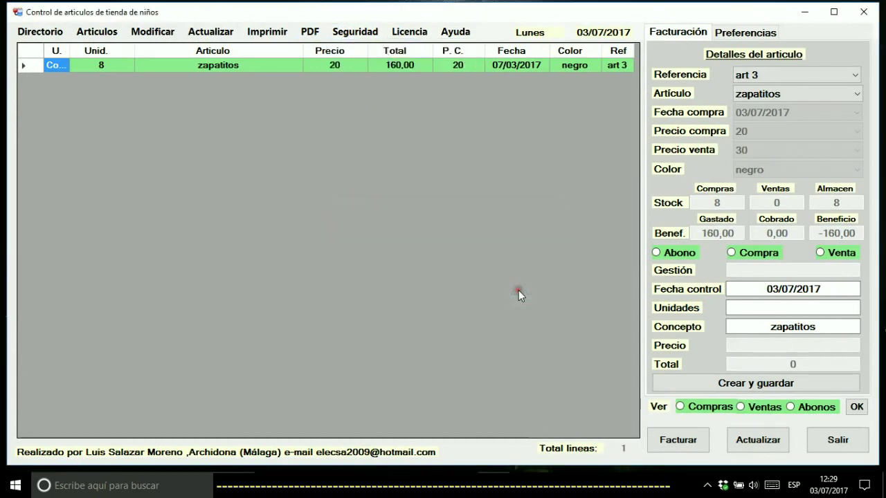
{"action": "left_click", "coordinate": [805, 11]}
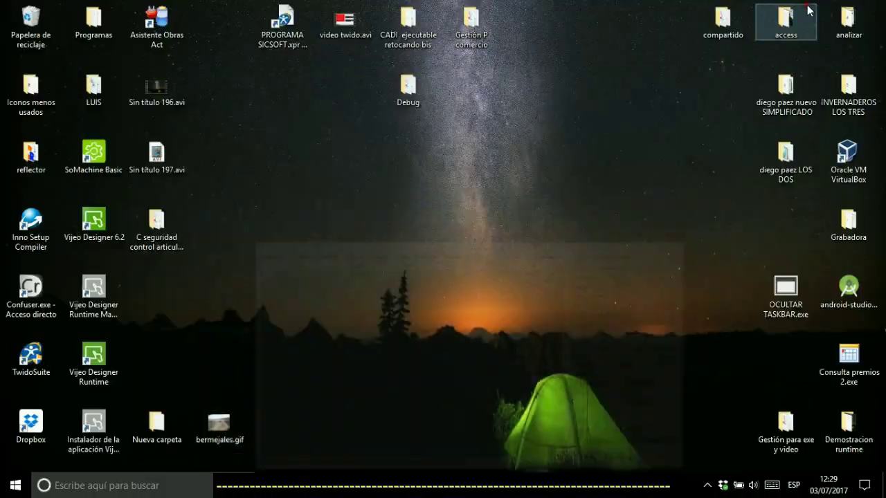
Browse the C seguridad control articulos 03-07-2017 folder and its articulos terminados subfolder
{"action": "left_click_drag", "start_coordinate": [159, 220], "coordinate": [348, 220]}
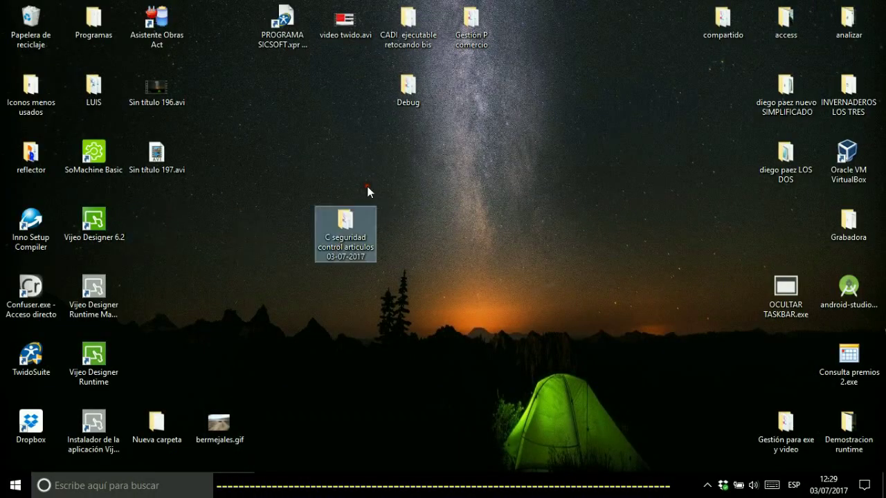
{"action": "double_click", "coordinate": [333, 232]}
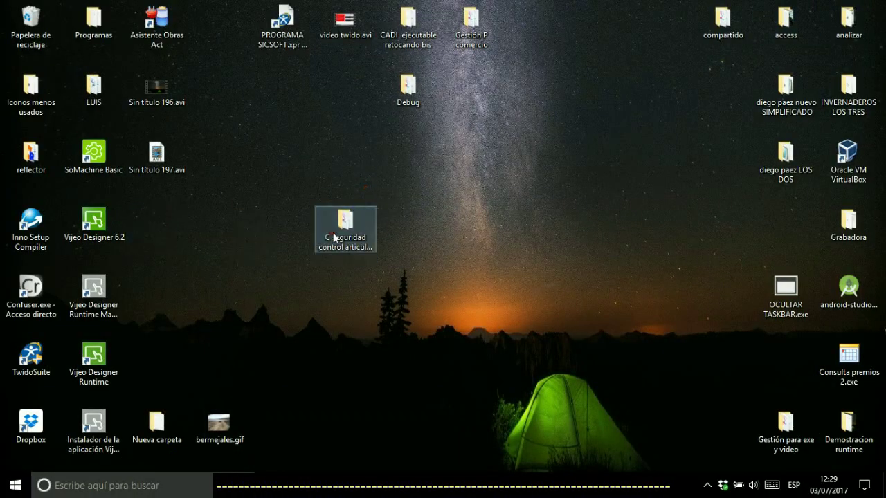
{"action": "double_click", "coordinate": [204, 204]}
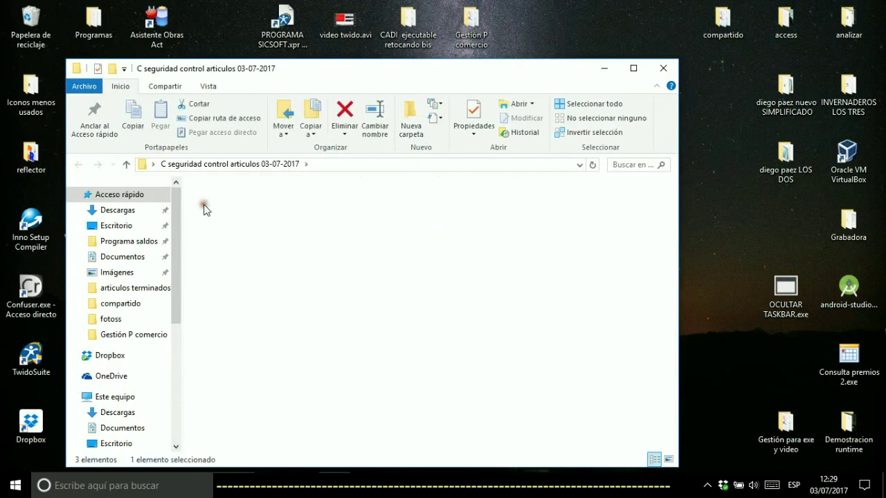
{"action": "left_click", "coordinate": [78, 164]}
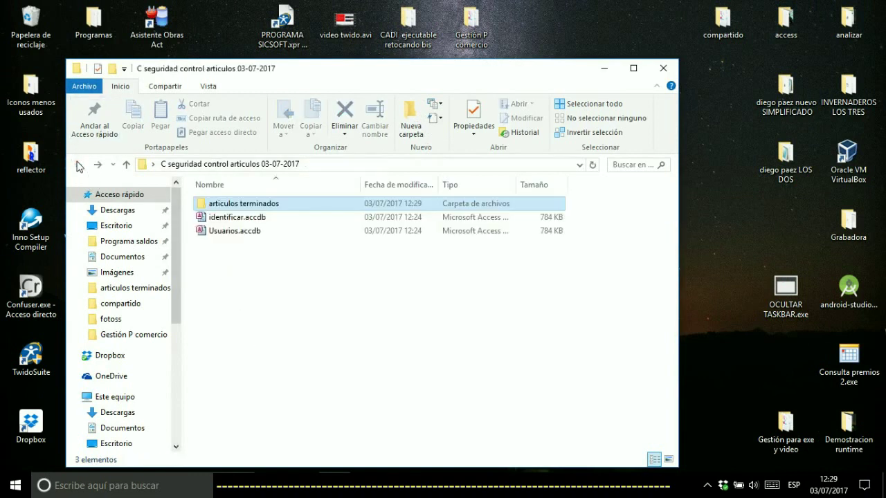
{"action": "double_click", "coordinate": [237, 204]}
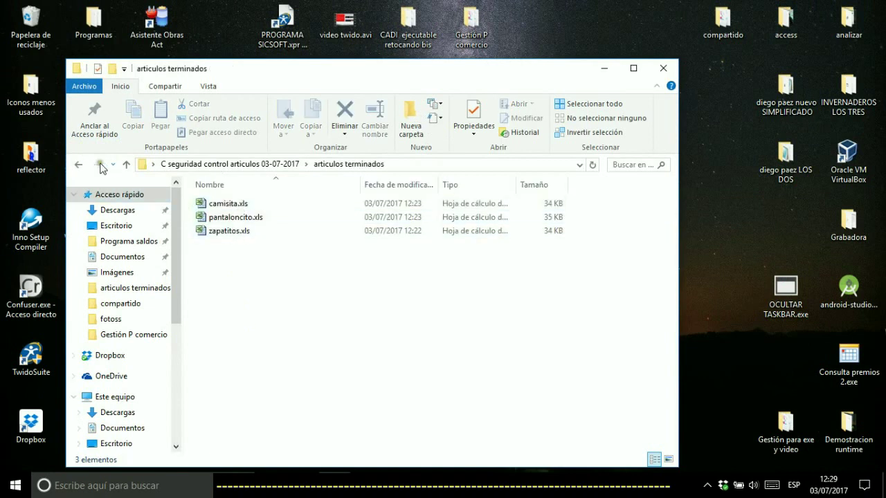
{"action": "left_click", "coordinate": [79, 166]}
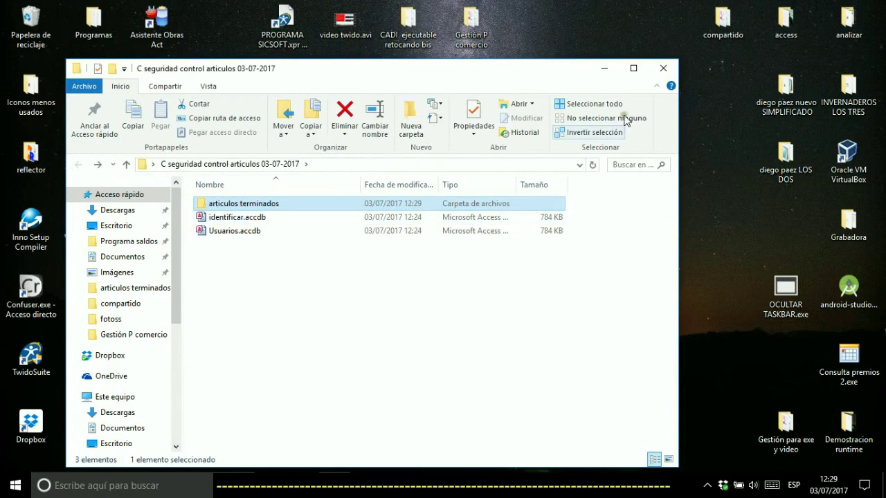
{"action": "left_click", "coordinate": [663, 68]}
Delete the backup folder from the desktop with Eliminar and confirm Sí
{"action": "left_click", "coordinate": [345, 237]}
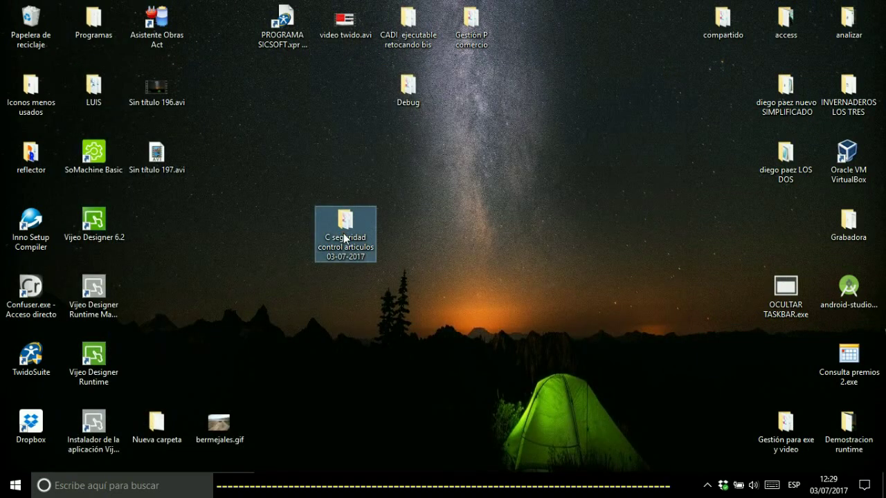
{"action": "right_click", "coordinate": [345, 238]}
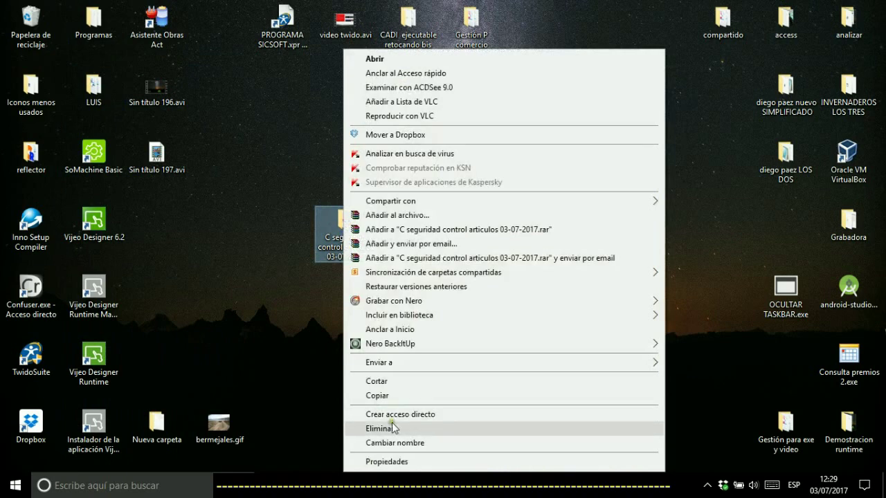
{"action": "left_click", "coordinate": [394, 429]}
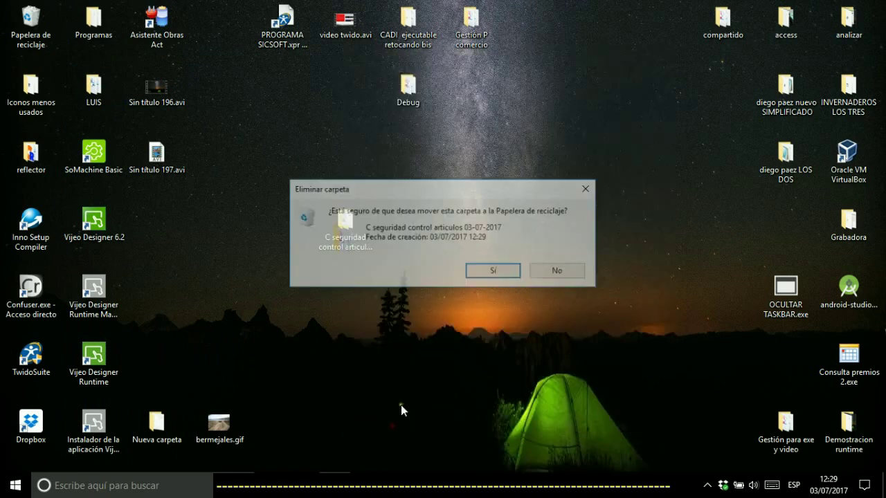
{"action": "left_click", "coordinate": [490, 274]}
Restore the shop window and open the Seguridad > Proteger aplicación password dialog
{"action": "mouse_move", "coordinate": [494, 485]}
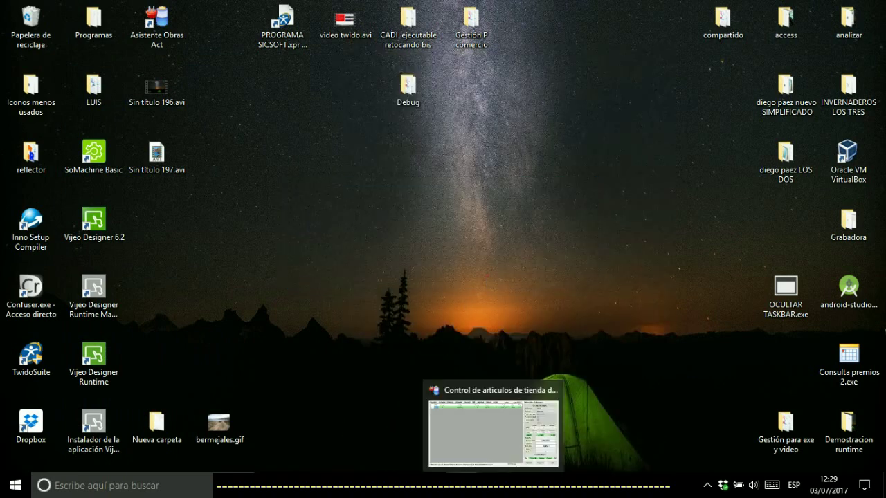
{"action": "left_click", "coordinate": [493, 429]}
{"action": "left_click", "coordinate": [353, 32]}
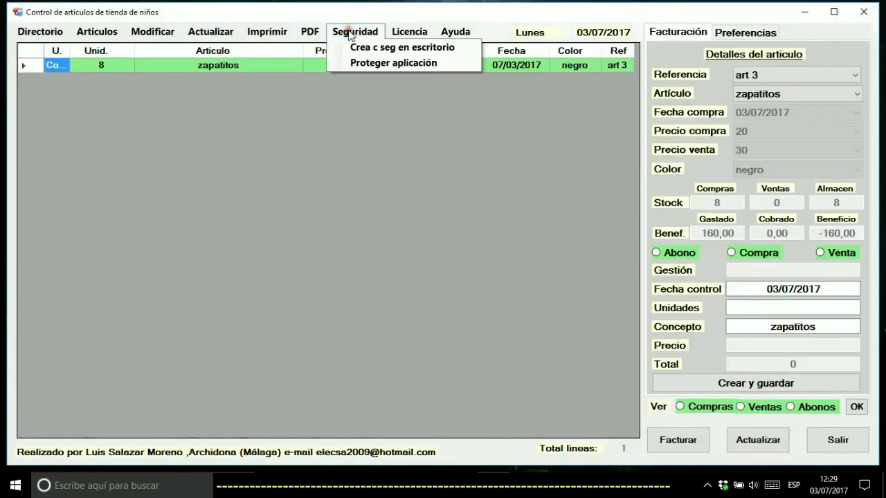
{"action": "left_click", "coordinate": [368, 64]}
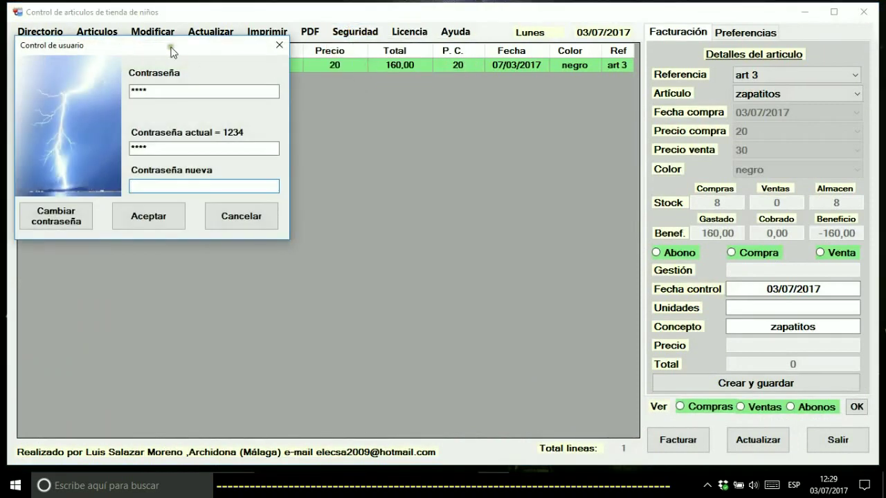
{"action": "left_click_drag", "start_coordinate": [143, 40], "coordinate": [338, 99]}
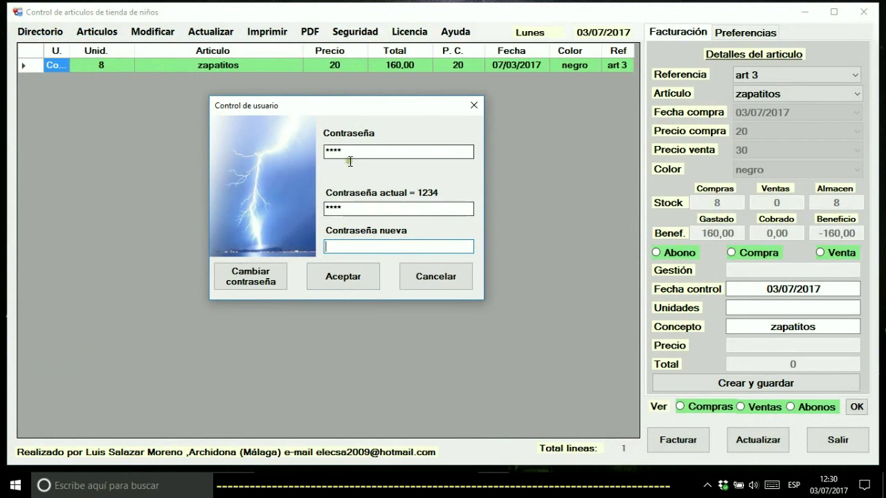
Enter a new password in Contraseña nueva and apply it with Cambiar contraseña
{"action": "left_click", "coordinate": [247, 276]}
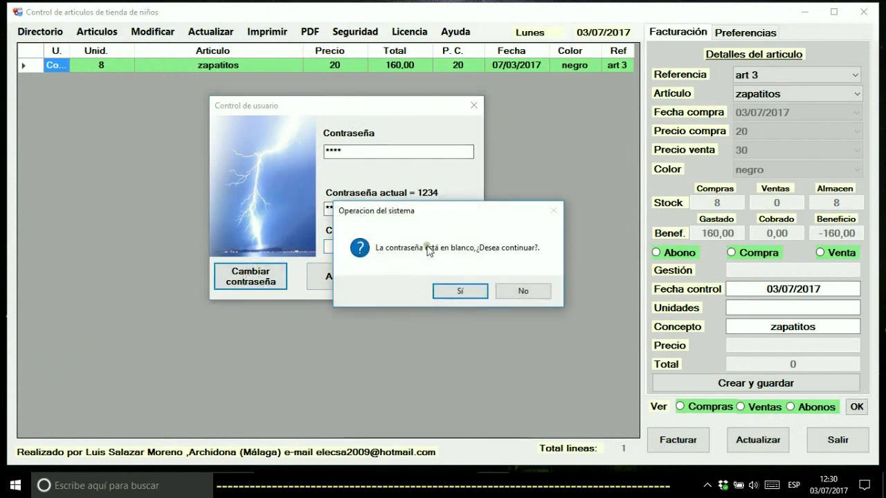
{"action": "left_click", "coordinate": [523, 292]}
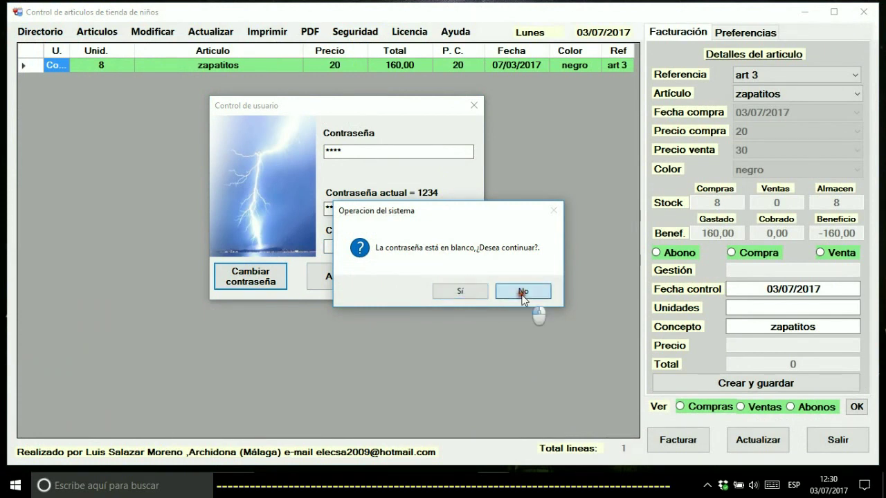
{"action": "left_click", "coordinate": [344, 251]}
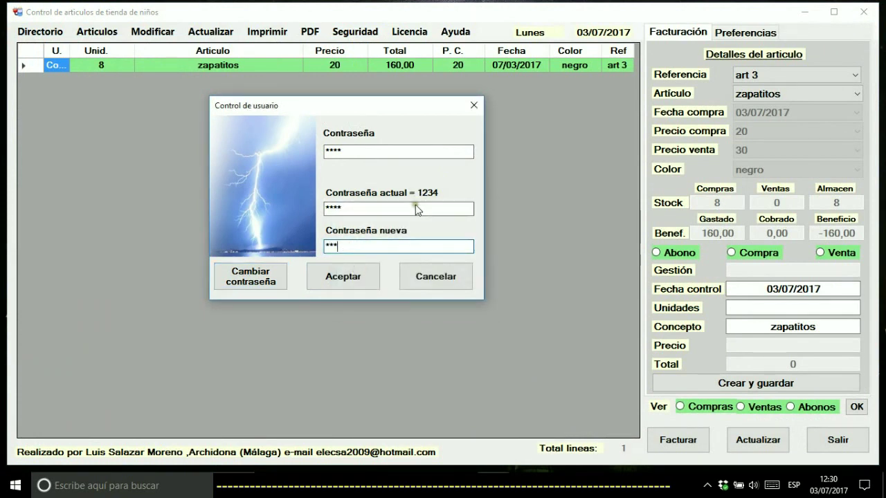
{"action": "left_click", "coordinate": [274, 279]}
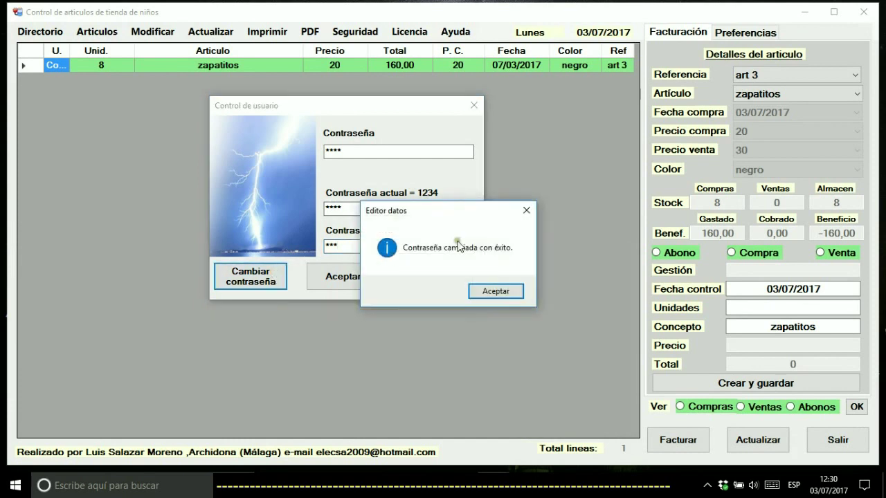
{"action": "left_click", "coordinate": [494, 291]}
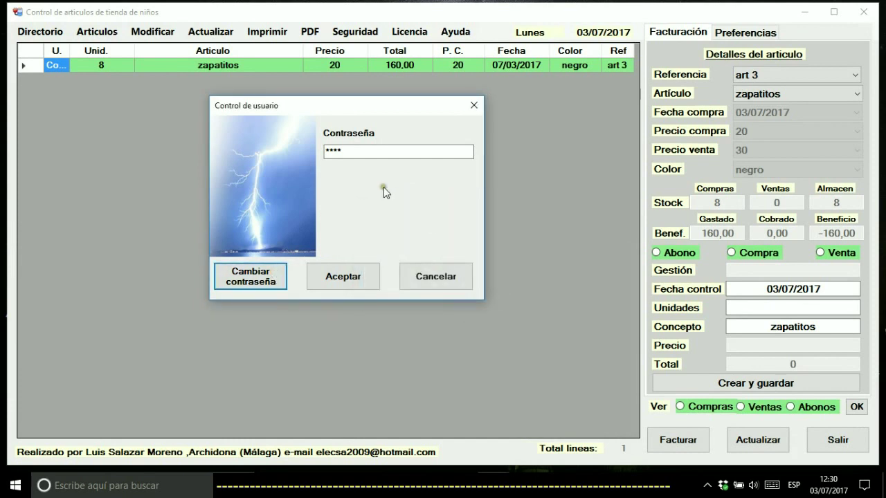
Dismiss the incorrect-code errors, cancel the password dialog and close the program
{"action": "left_click", "coordinate": [358, 275]}
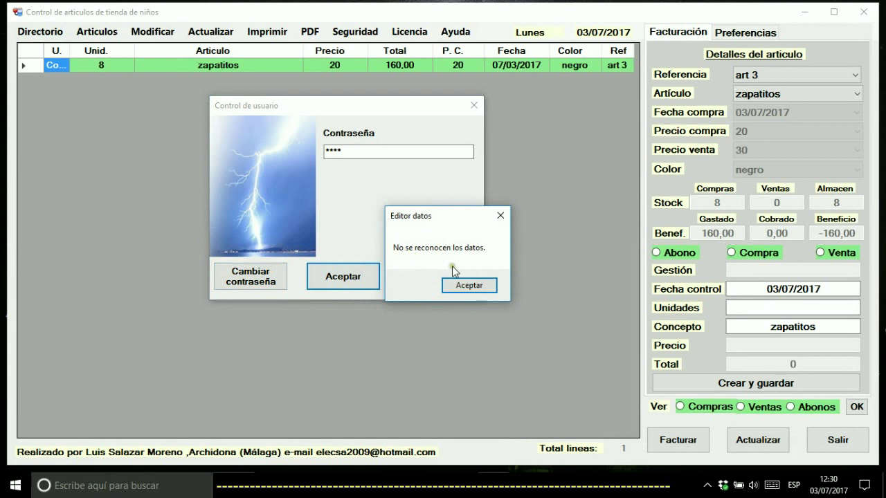
{"action": "left_click", "coordinate": [459, 287]}
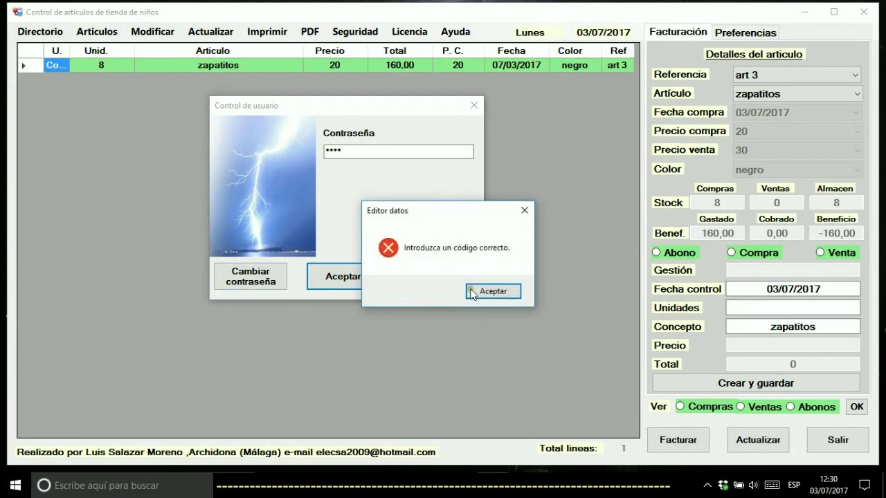
{"action": "left_click", "coordinate": [503, 291]}
{"action": "left_click", "coordinate": [462, 275]}
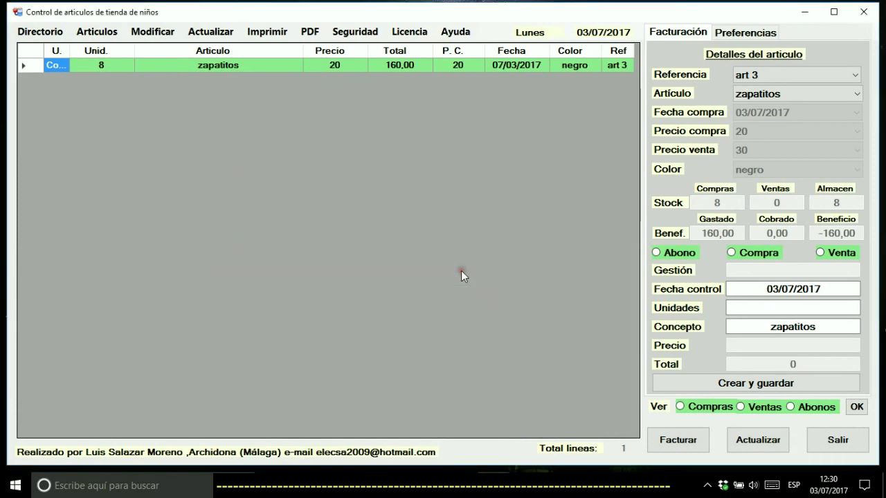
{"action": "left_click", "coordinate": [864, 11]}
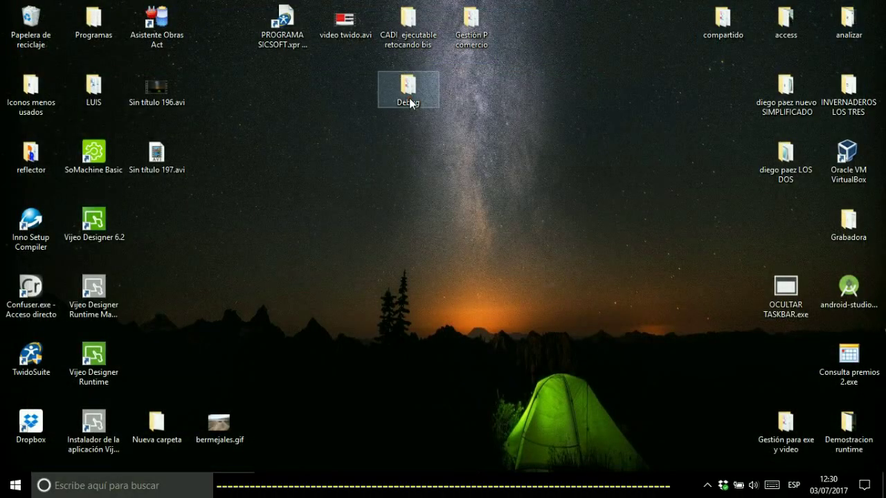
Open the Debug folder and launch Editor datos.exe
{"action": "double_click", "coordinate": [409, 97]}
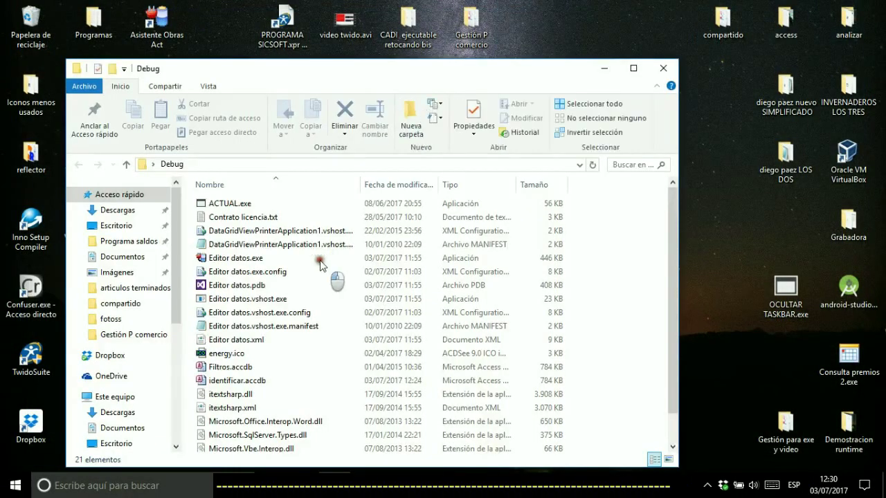
{"action": "left_click", "coordinate": [217, 260]}
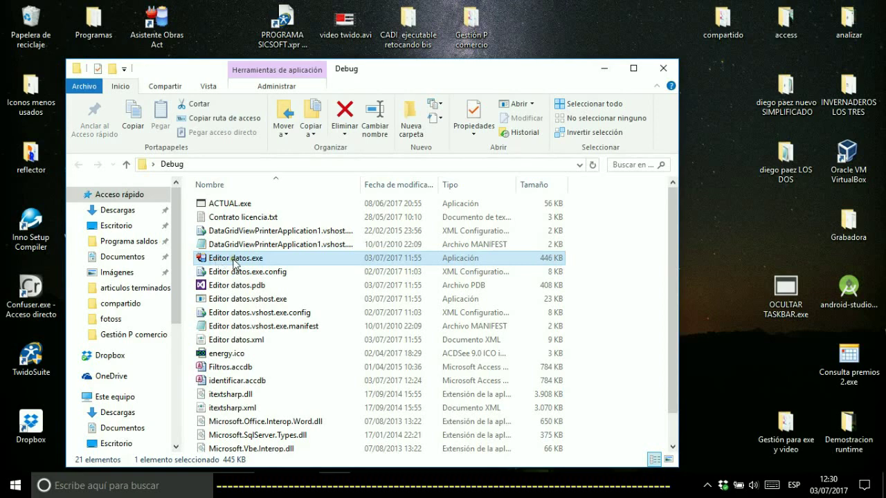
{"action": "double_click", "coordinate": [233, 260]}
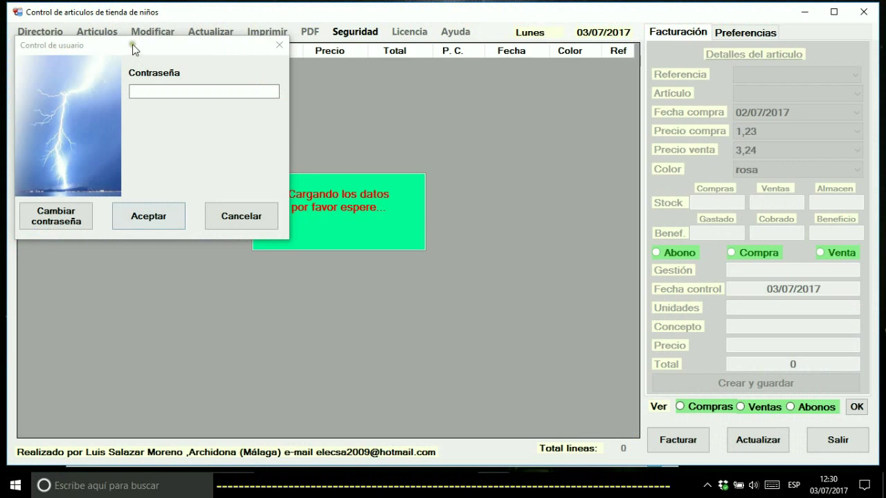
Unlock the app with its password, retrying after the incorrect-code error
{"action": "left_click", "coordinate": [165, 91]}
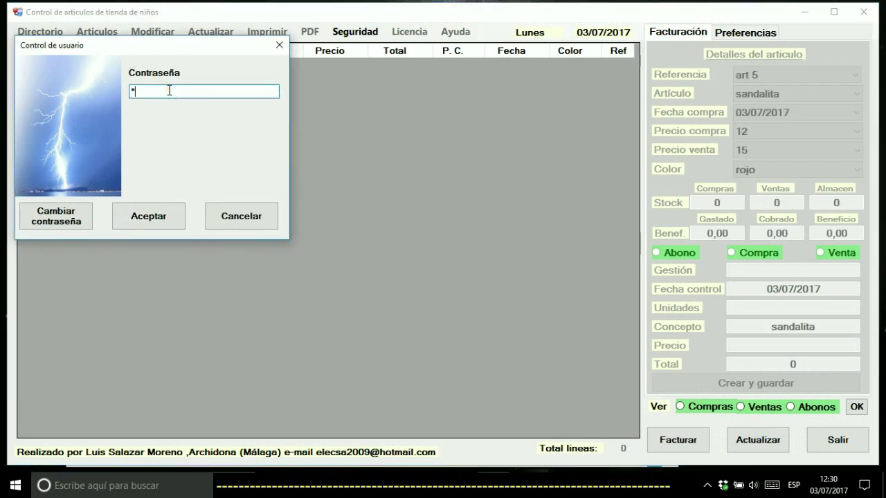
{"action": "left_click", "coordinate": [153, 227]}
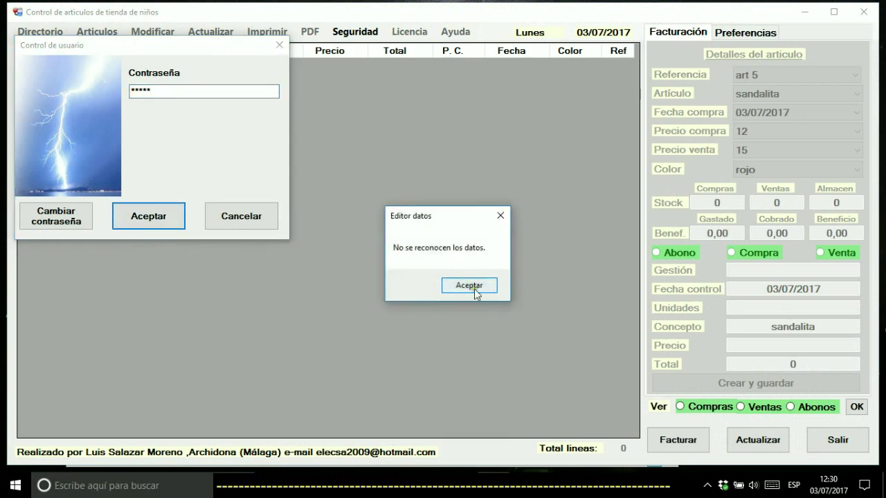
{"action": "left_click", "coordinate": [473, 286]}
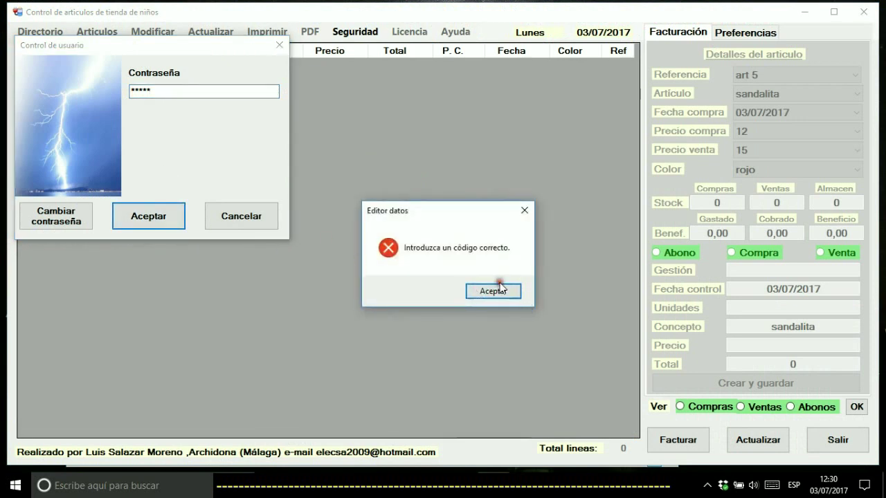
{"action": "left_click", "coordinate": [494, 291]}
{"action": "left_click", "coordinate": [156, 94]}
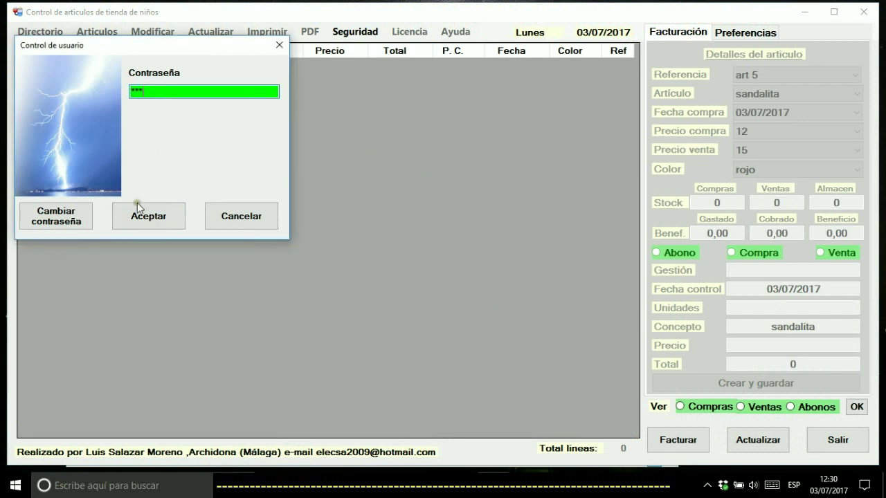
{"action": "left_click", "coordinate": [139, 221]}
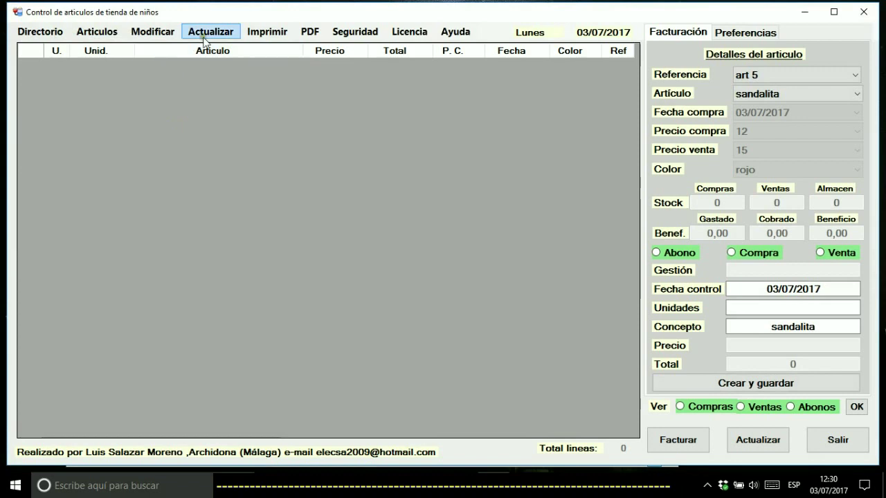
Browse the Actualizar and Seguridad menus, then close the application
{"action": "left_click", "coordinate": [205, 32]}
{"action": "left_click", "coordinate": [205, 32]}
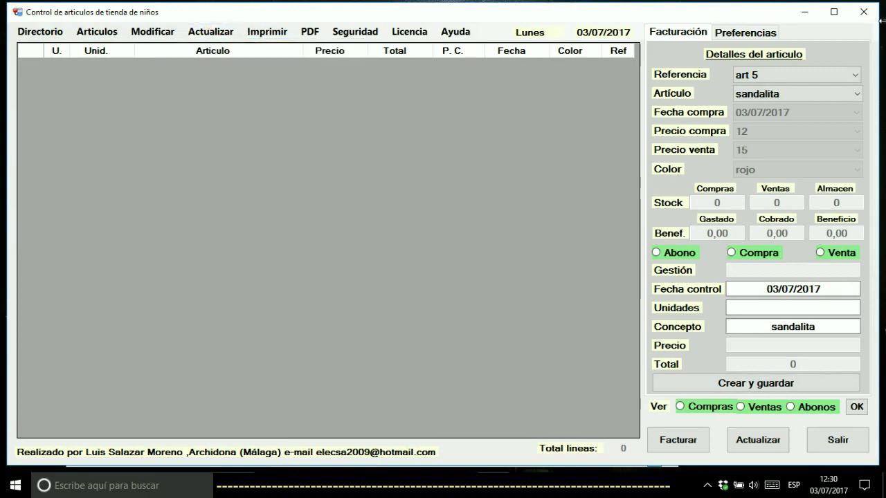
{"action": "left_click", "coordinate": [404, 33]}
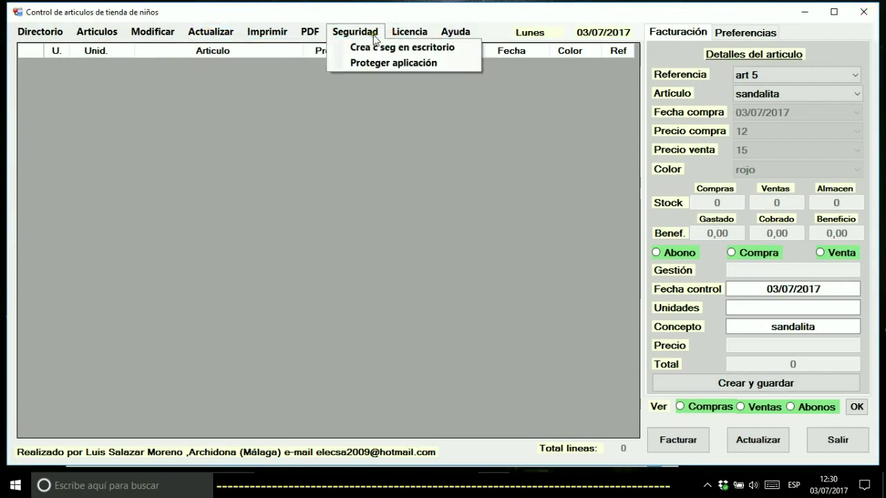
{"action": "left_click", "coordinate": [864, 11]}
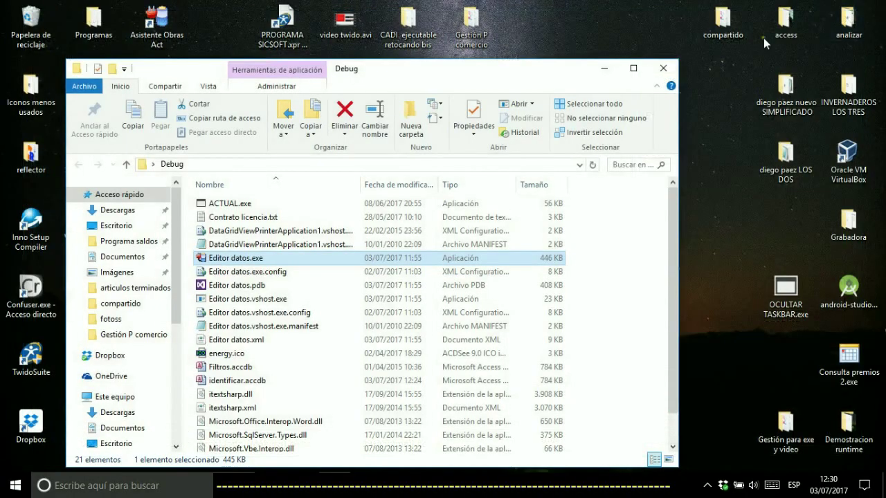
Relaunch Editor datos.exe from the Debug folder
{"action": "double_click", "coordinate": [235, 259]}
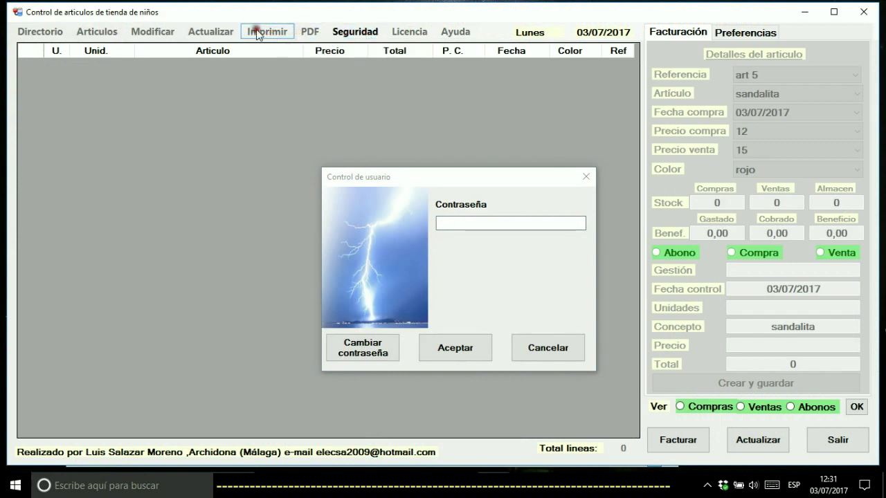
Unlock the app at its prompt and open Seguridad > Proteger aplicación
{"action": "left_click", "coordinate": [354, 32]}
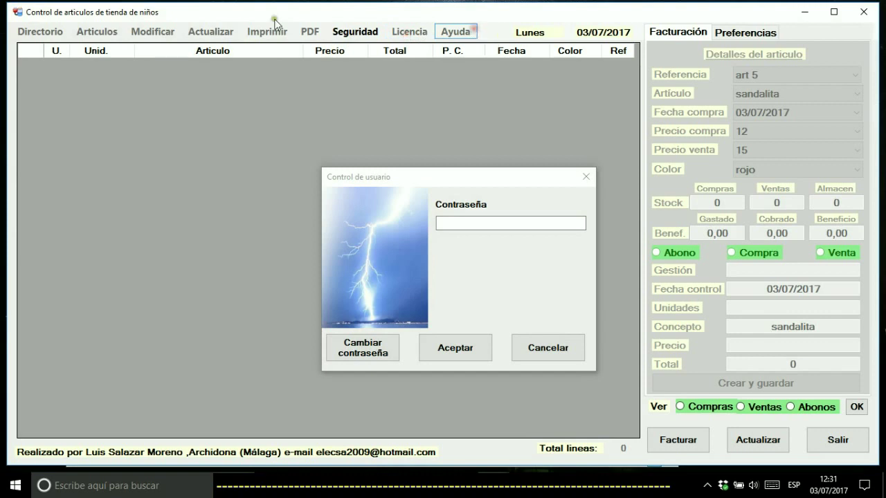
{"action": "left_click", "coordinate": [474, 223]}
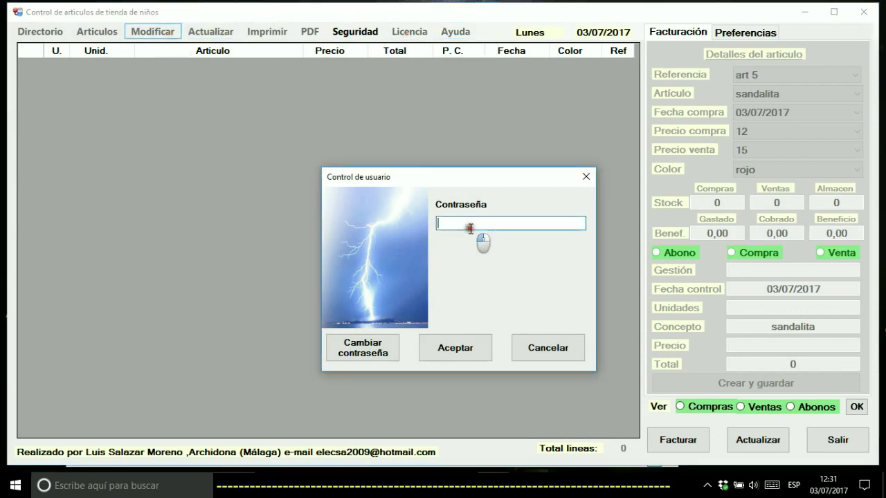
{"action": "left_click", "coordinate": [440, 343]}
{"action": "left_click", "coordinate": [346, 33]}
{"action": "left_click", "coordinate": [346, 33]}
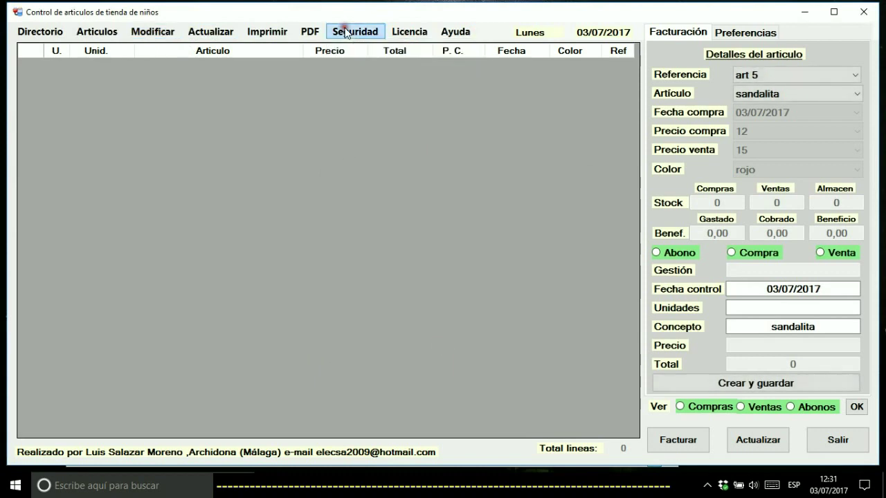
{"action": "left_click", "coordinate": [346, 32]}
{"action": "left_click", "coordinate": [355, 61]}
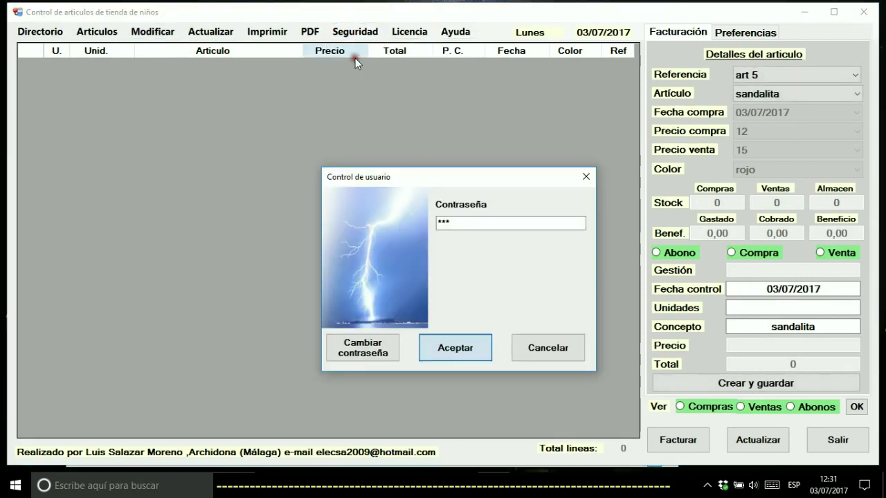
Fill in the current and new passwords and save the changed password
{"action": "left_click", "coordinate": [361, 348]}
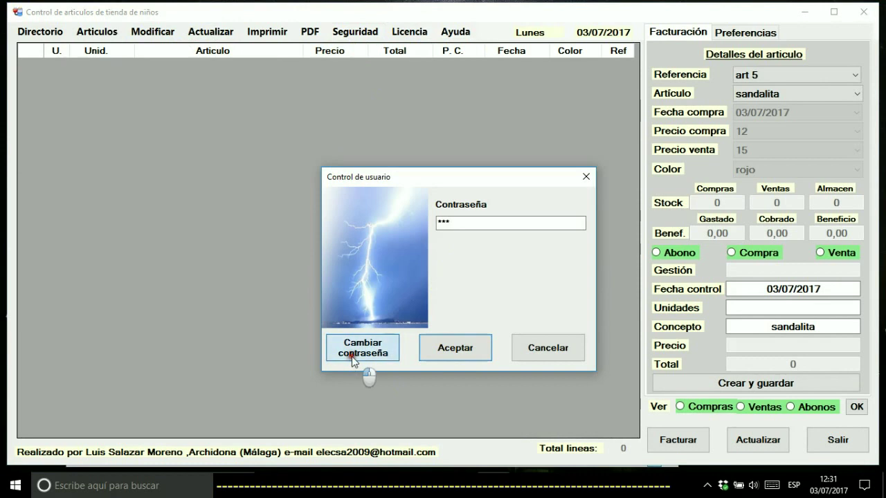
{"action": "left_click", "coordinate": [466, 293]}
{"action": "left_click", "coordinate": [474, 284]}
{"action": "left_click", "coordinate": [475, 315]}
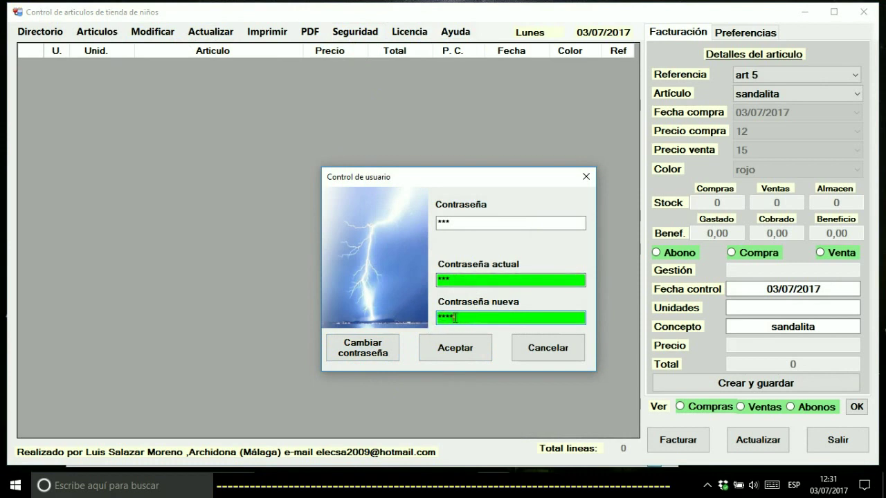
{"action": "left_click", "coordinate": [366, 358]}
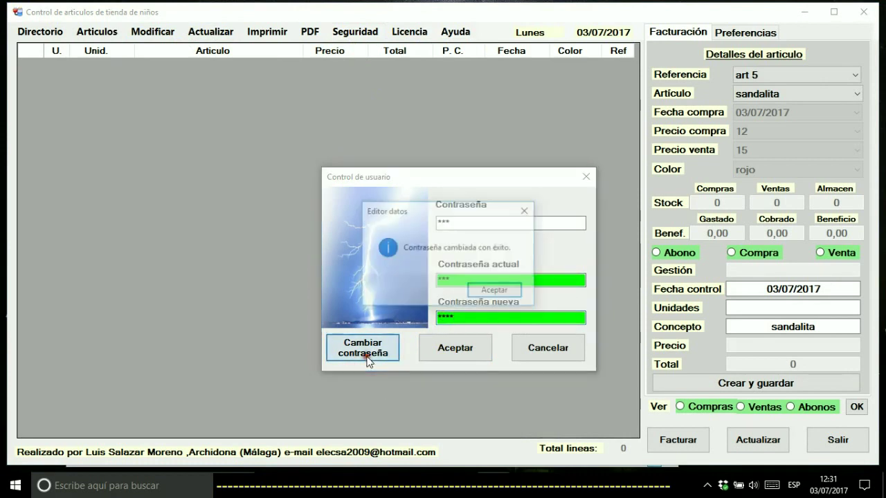
{"action": "left_click", "coordinate": [476, 292]}
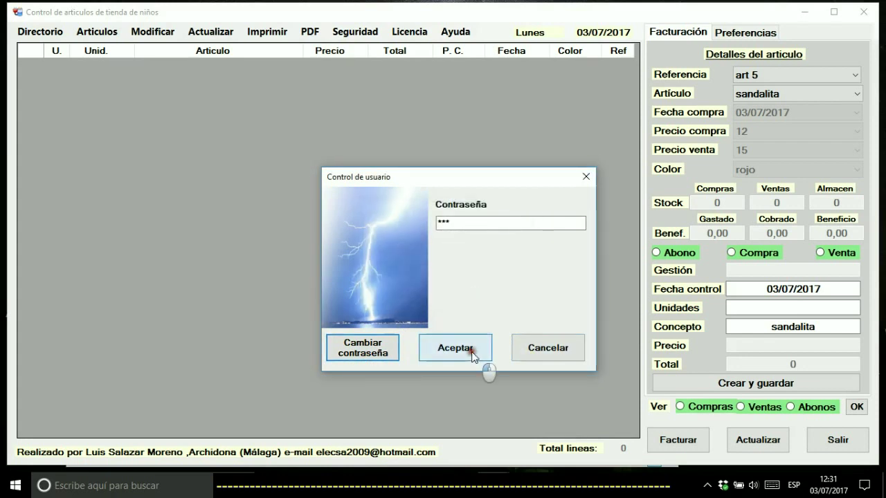
Confirm the old password is rejected, then unlock with the new password
{"action": "left_click", "coordinate": [472, 353]}
{"action": "left_click", "coordinate": [472, 290]}
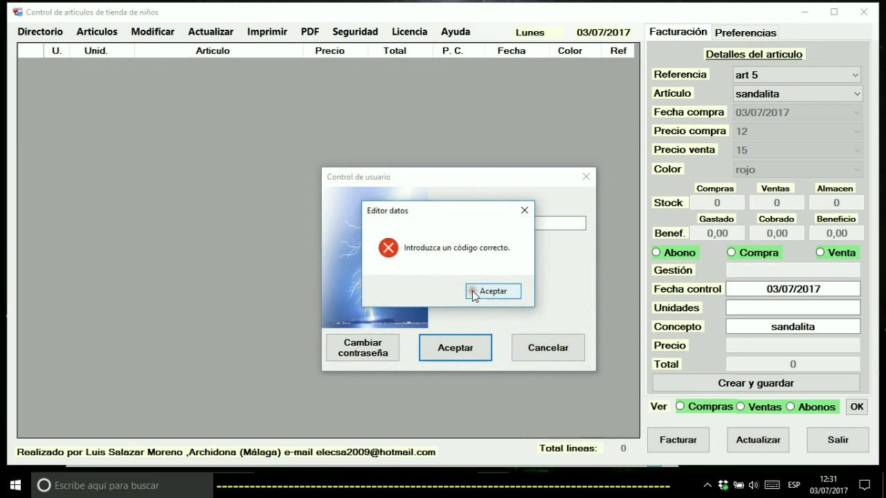
{"action": "left_click", "coordinate": [486, 291]}
{"action": "left_click", "coordinate": [471, 223]}
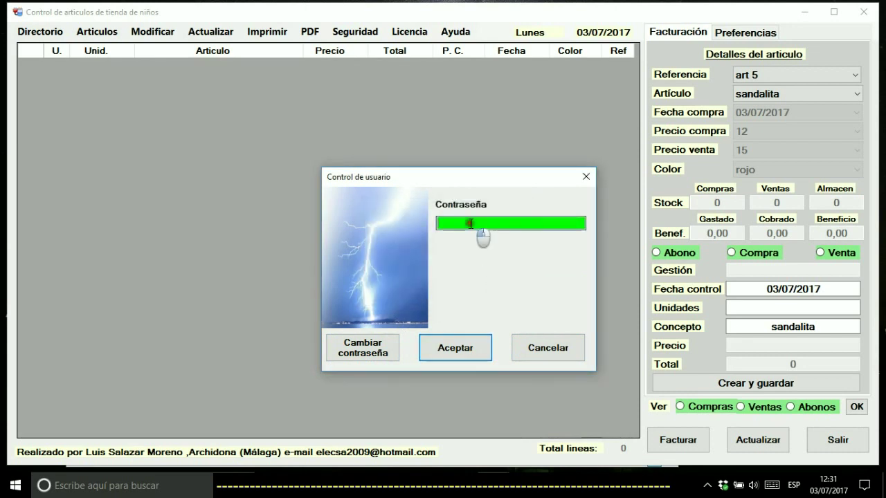
{"action": "left_click", "coordinate": [463, 338]}
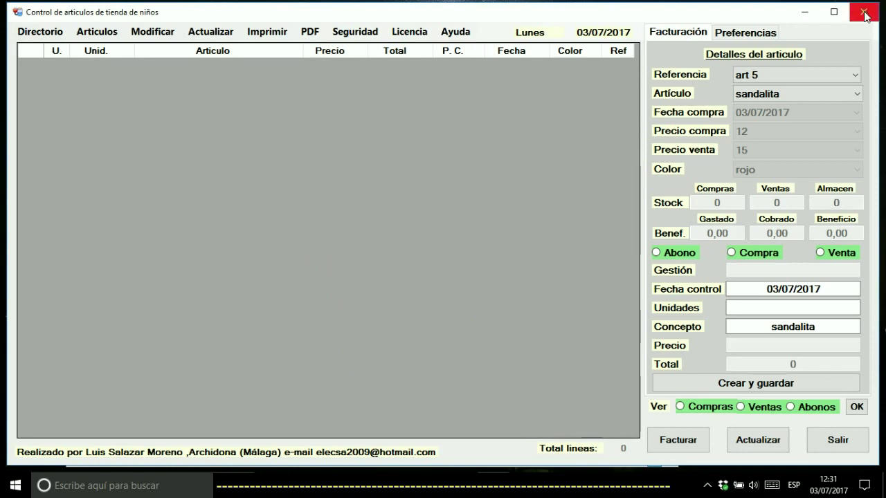
Restart the app, open Licencia > Introducir licencia and select the whole identification code
{"action": "left_click", "coordinate": [862, 13]}
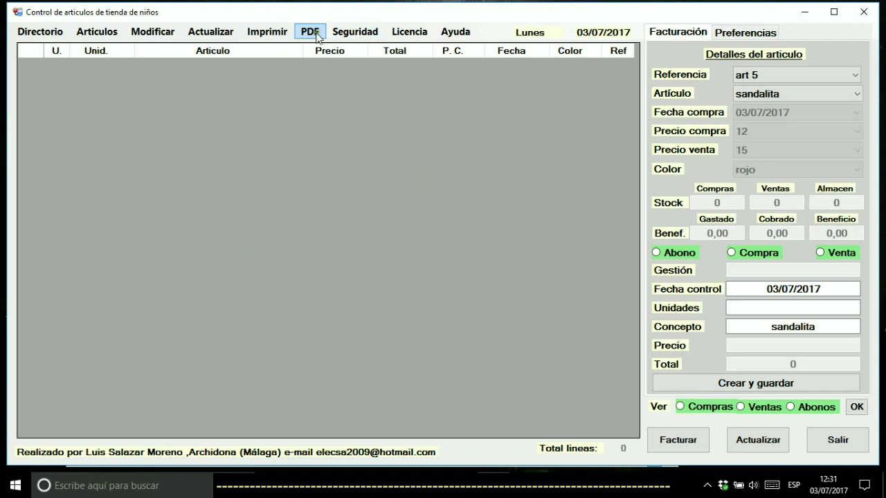
{"action": "left_click", "coordinate": [399, 33]}
{"action": "left_click", "coordinate": [418, 48]}
{"action": "left_click_drag", "start_coordinate": [284, 102], "coordinate": [136, 101]}
{"action": "left_click", "coordinate": [296, 102]}
{"action": "left_click_drag", "start_coordinate": [296, 102], "coordinate": [136, 103]}
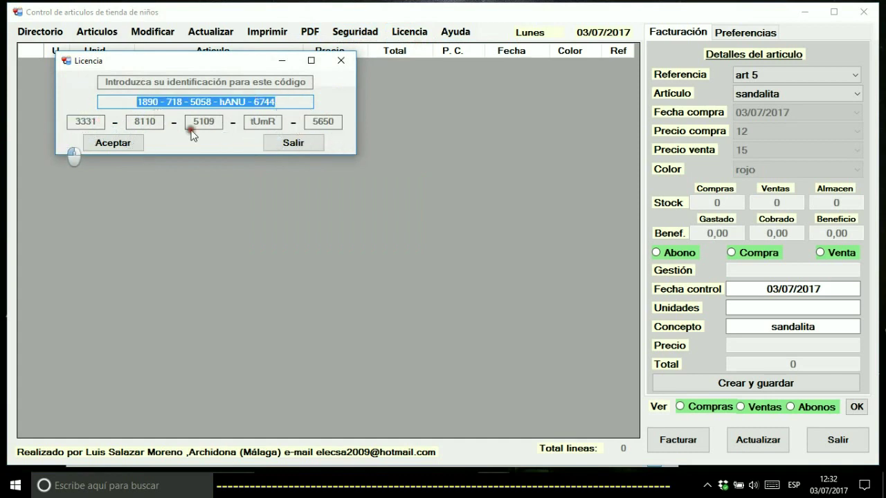
Activate the licence code with Aceptar and dismiss the confirmation messages
{"action": "left_click", "coordinate": [112, 143]}
{"action": "left_click", "coordinate": [462, 291]}
{"action": "left_click", "coordinate": [462, 291]}
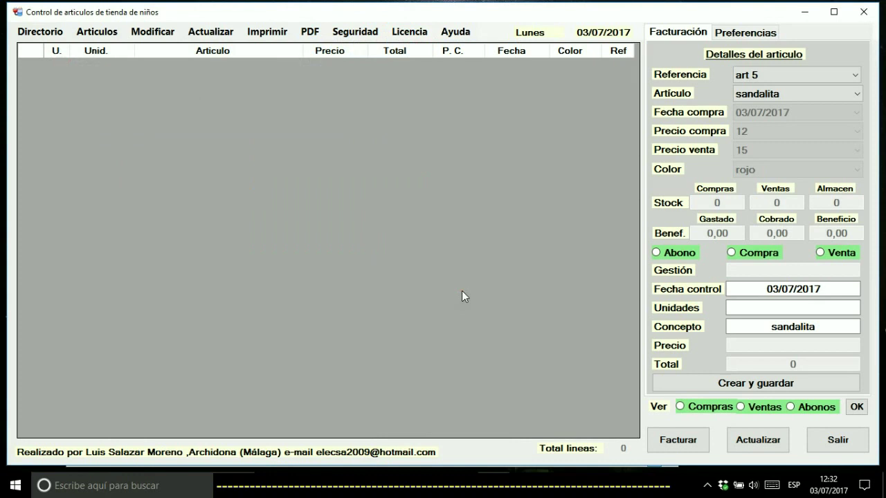
Try opening Ayuda > Ver ayuda, then dismiss the open menu
{"action": "left_click", "coordinate": [455, 31]}
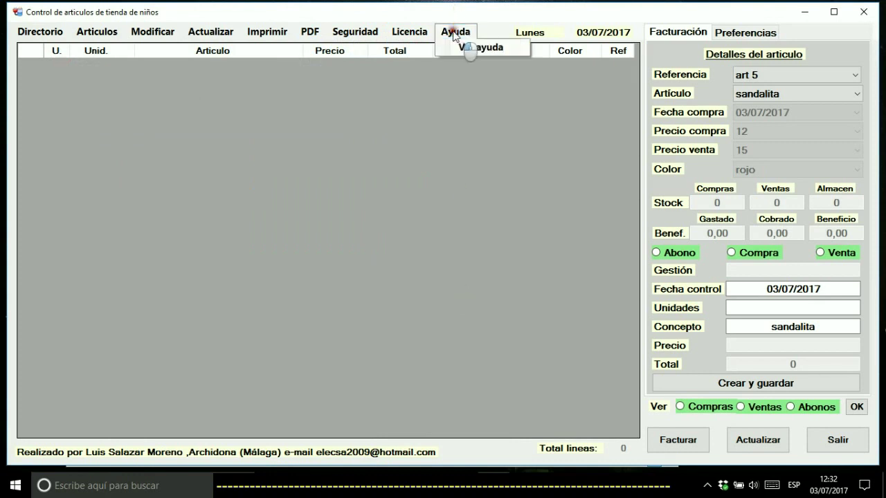
{"action": "left_click", "coordinate": [460, 49]}
{"action": "left_click", "coordinate": [477, 48]}
{"action": "left_click", "coordinate": [469, 48]}
{"action": "left_click", "coordinate": [476, 46]}
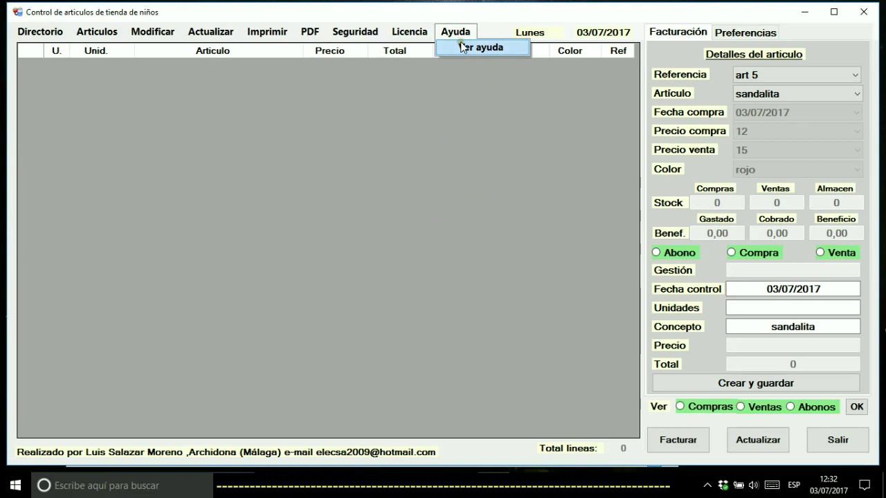
{"action": "mouse_move", "coordinate": [409, 38]}
{"action": "left_click", "coordinate": [499, 187]}
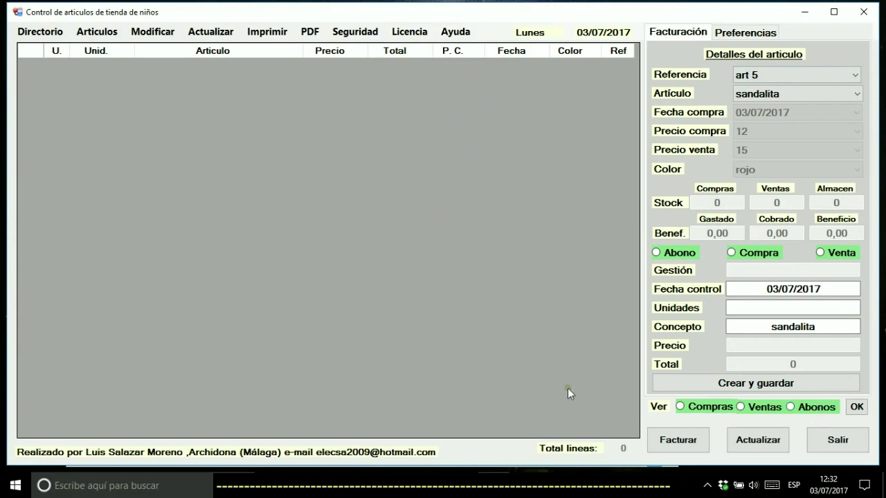
Select article reference art 1 in the Referencia dropdown
{"action": "left_click", "coordinate": [35, 35]}
{"action": "mouse_move", "coordinate": [89, 35]}
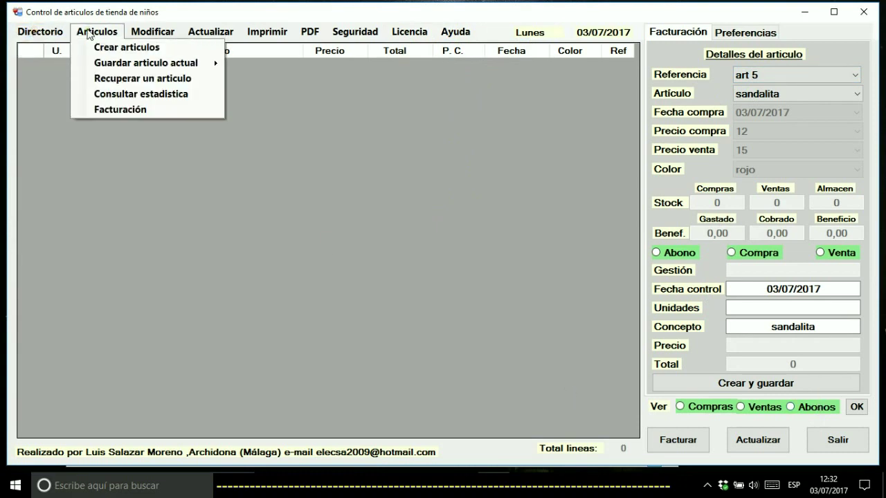
{"action": "mouse_move", "coordinate": [205, 32]}
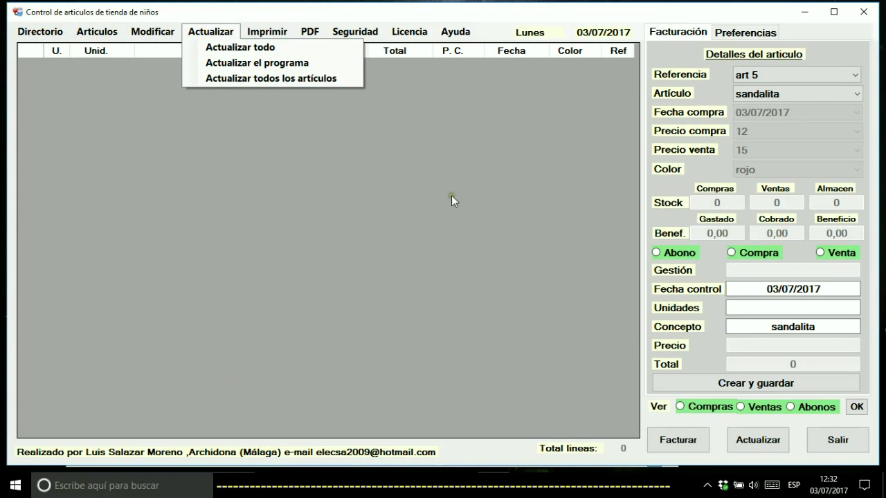
{"action": "left_click", "coordinate": [761, 74]}
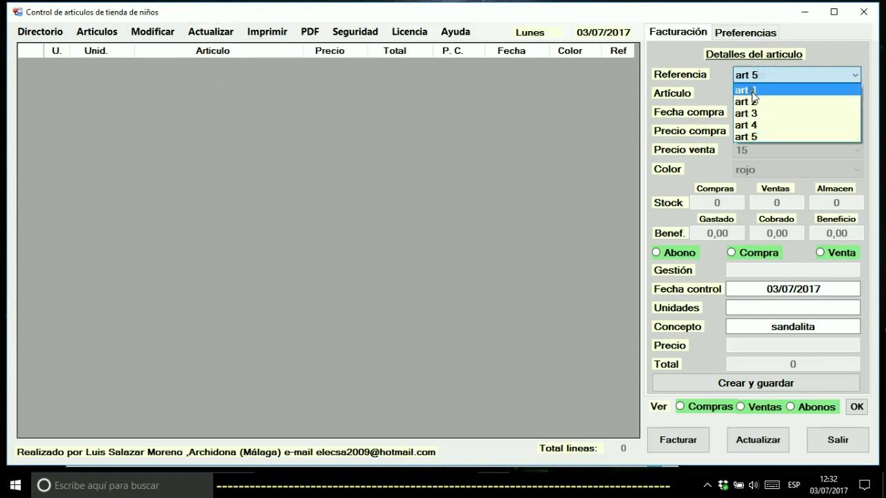
{"action": "left_click", "coordinate": [751, 92]}
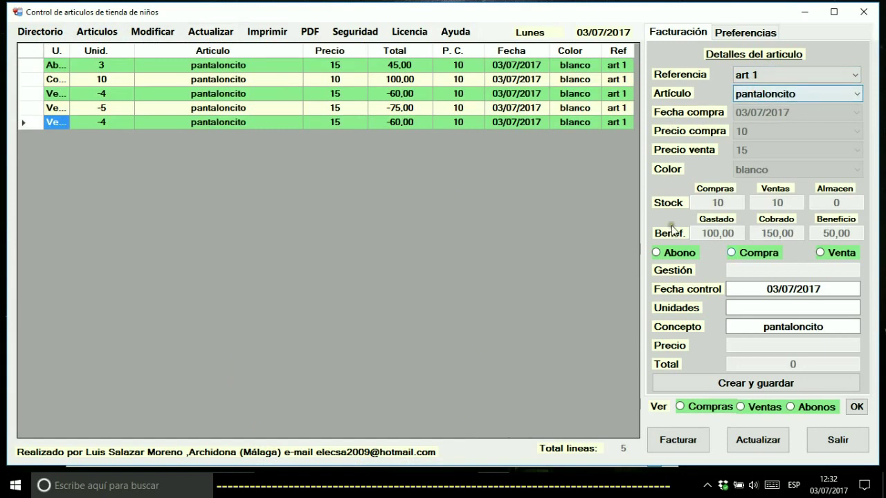
Try the Compras and Abonos filters, show all five movements, then refresh with Actualizar
{"action": "left_click", "coordinate": [713, 409]}
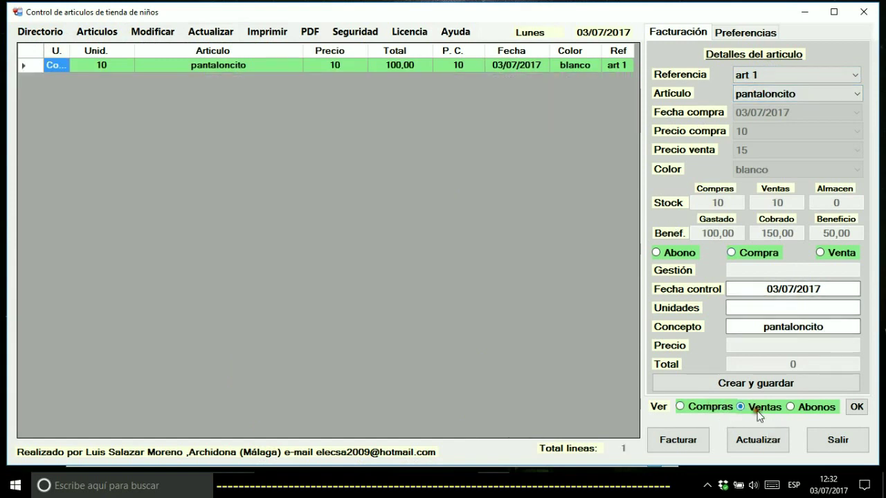
{"action": "left_click", "coordinate": [811, 406]}
{"action": "left_click", "coordinate": [860, 408]}
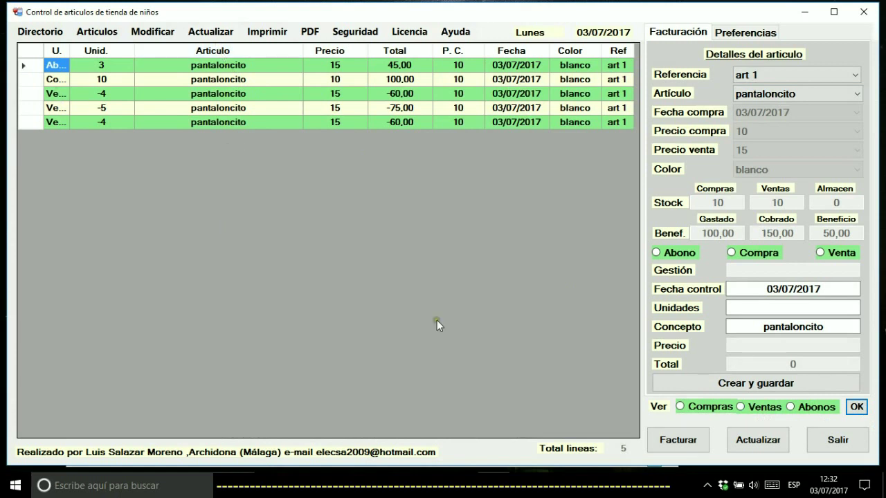
{"action": "left_click", "coordinate": [758, 440]}
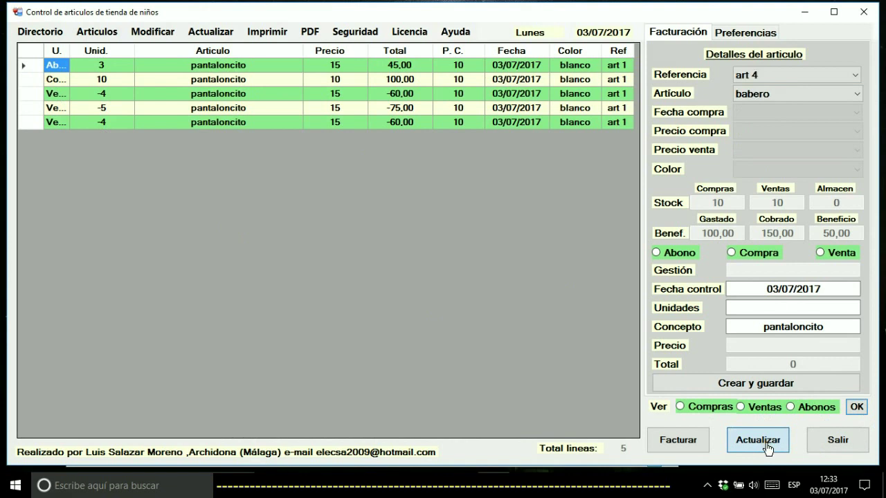